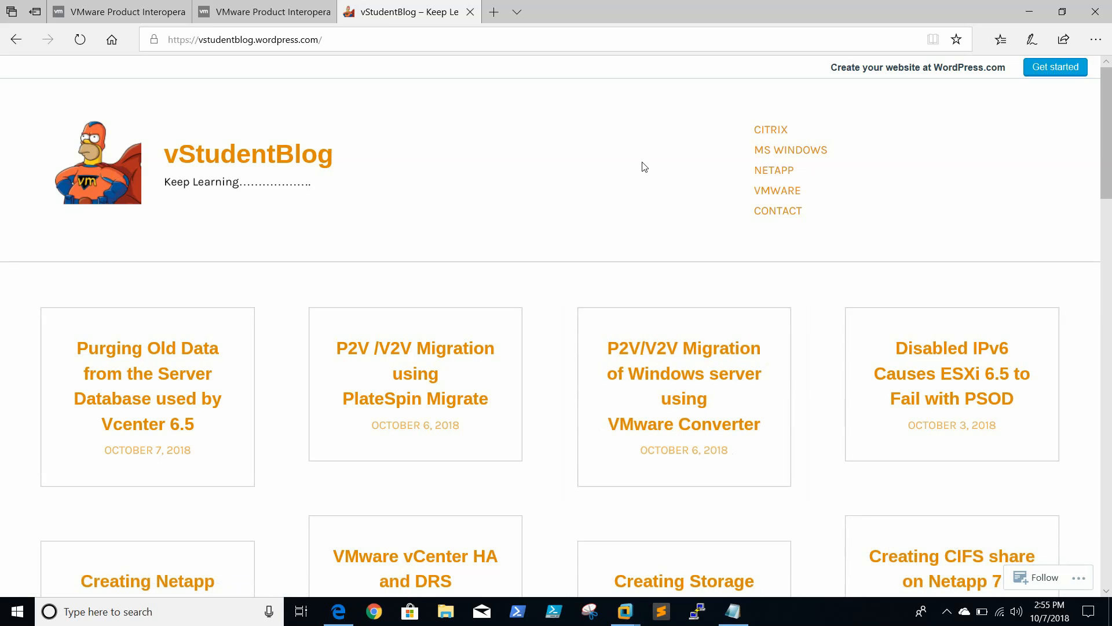
Switch from the browser to the empty Notepad document and write "1 windows lic" as the first numbered item
{"action": "left_click", "coordinate": [1030, 11]}
{"action": "left_click", "coordinate": [733, 611]}
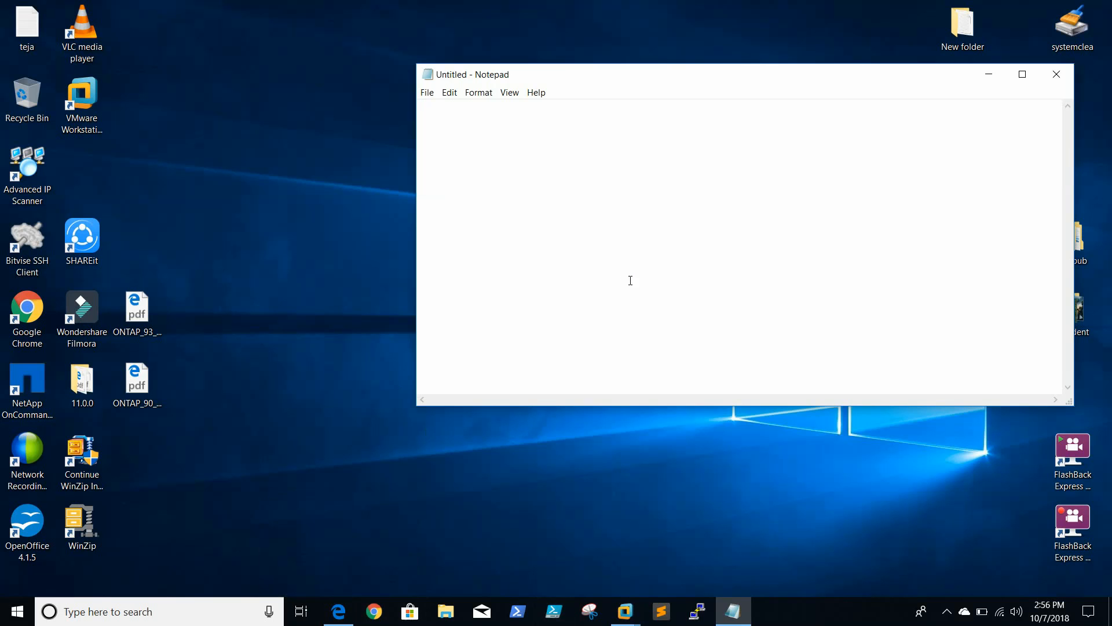
{"action": "type", "text": "1."}
{"action": "type", "text": "1 windows lic 2. 1 sql lc"}
Add "1 sql lic" as the second numbered item in the note and minimize Notepad
{"action": "key", "text": "Return"}
{"action": "key", "text": "BackSpace"}
{"action": "key", "text": "BackSpace"}
{"action": "type", "text": "ic"}
{"action": "type", "text": "1."}
{"action": "key", "text": "BackSpace"}
{"action": "left_click", "coordinate": [989, 74]}
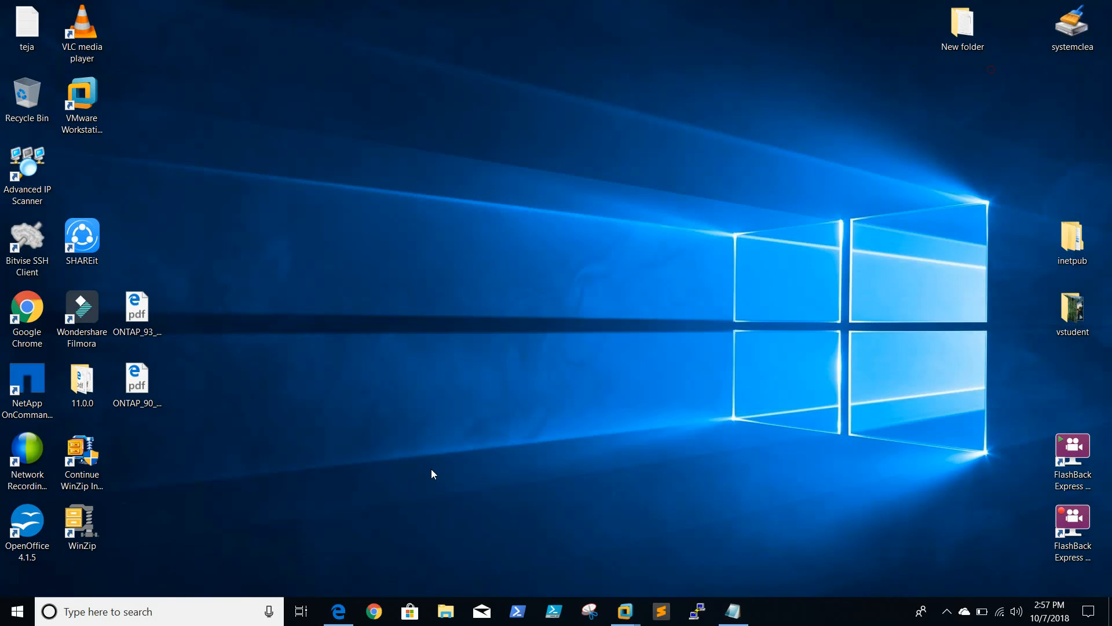
Switch to the browser and review which ESXi versions the VMware Product Interoperability Matrices list for vCenter Server 6.7.0
{"action": "left_click", "coordinate": [341, 610]}
{"action": "left_click", "coordinate": [130, 12]}
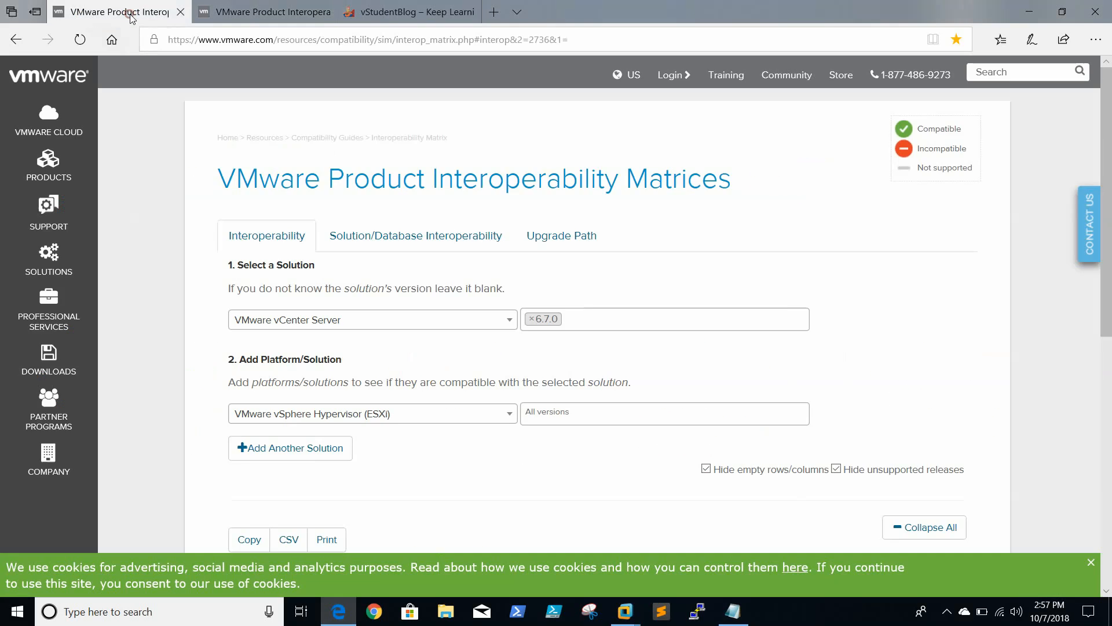
{"action": "scroll", "coordinate": [430, 319], "scroll_direction": "down", "scroll_amount": 5}
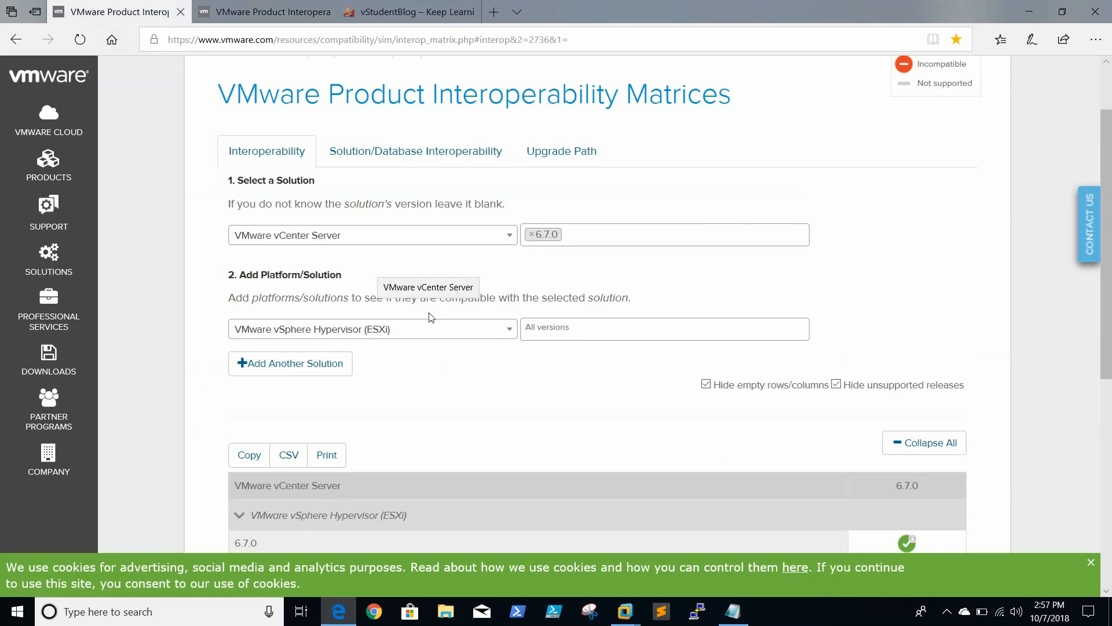
{"action": "scroll", "coordinate": [430, 317], "scroll_direction": "down", "scroll_amount": 2}
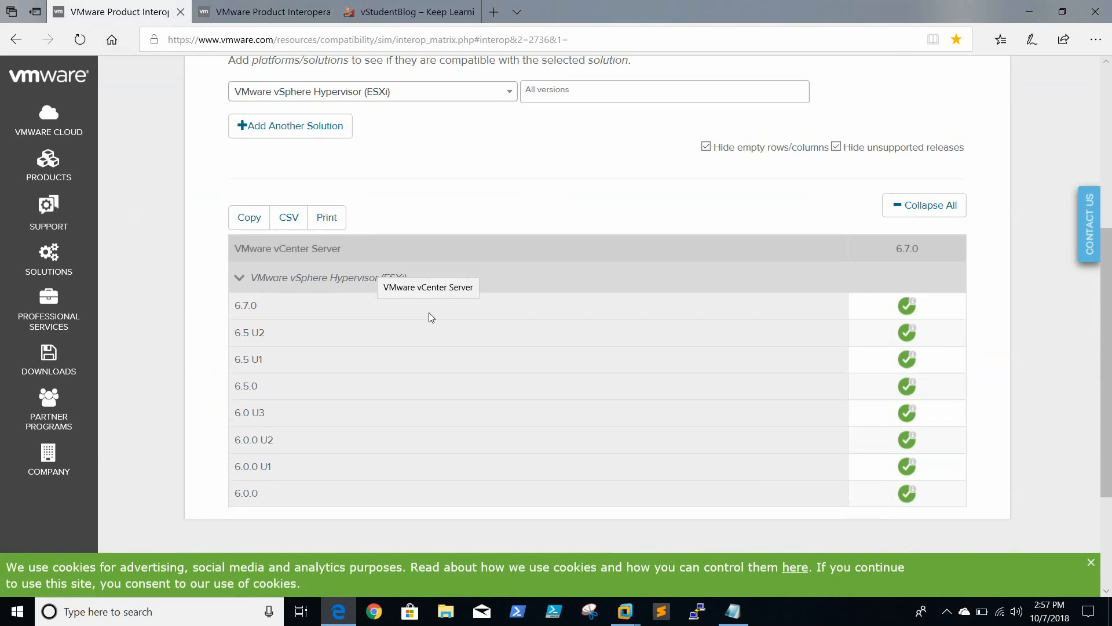
{"action": "scroll", "coordinate": [420, 271], "scroll_direction": "down", "scroll_amount": 1}
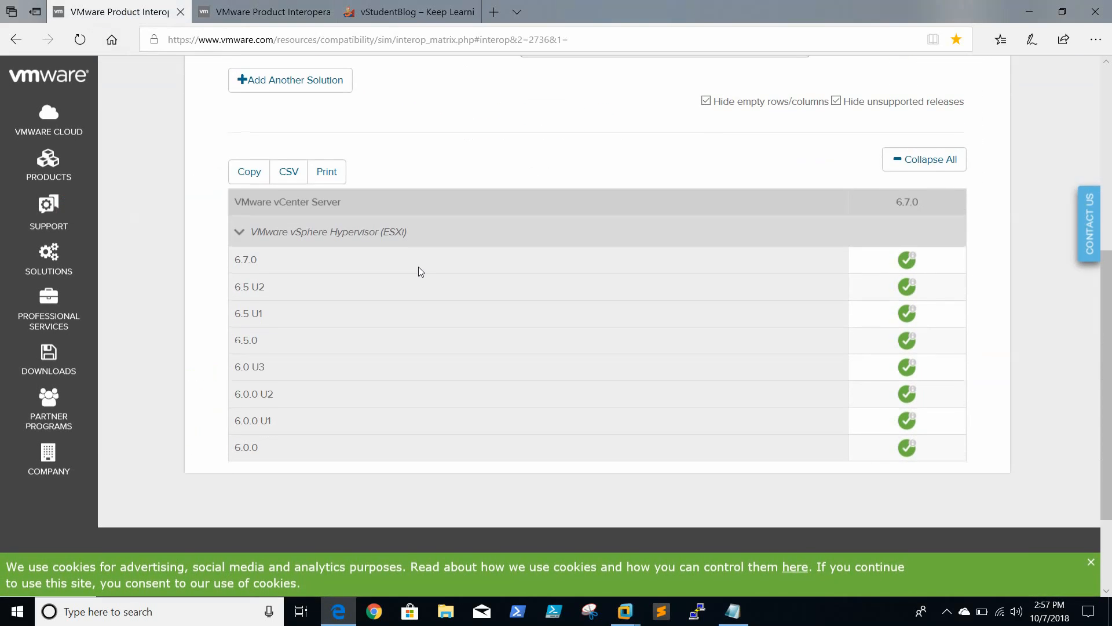
{"action": "scroll", "coordinate": [421, 271], "scroll_direction": "up", "scroll_amount": 2}
{"action": "scroll", "coordinate": [421, 272], "scroll_direction": "down", "scroll_amount": 3}
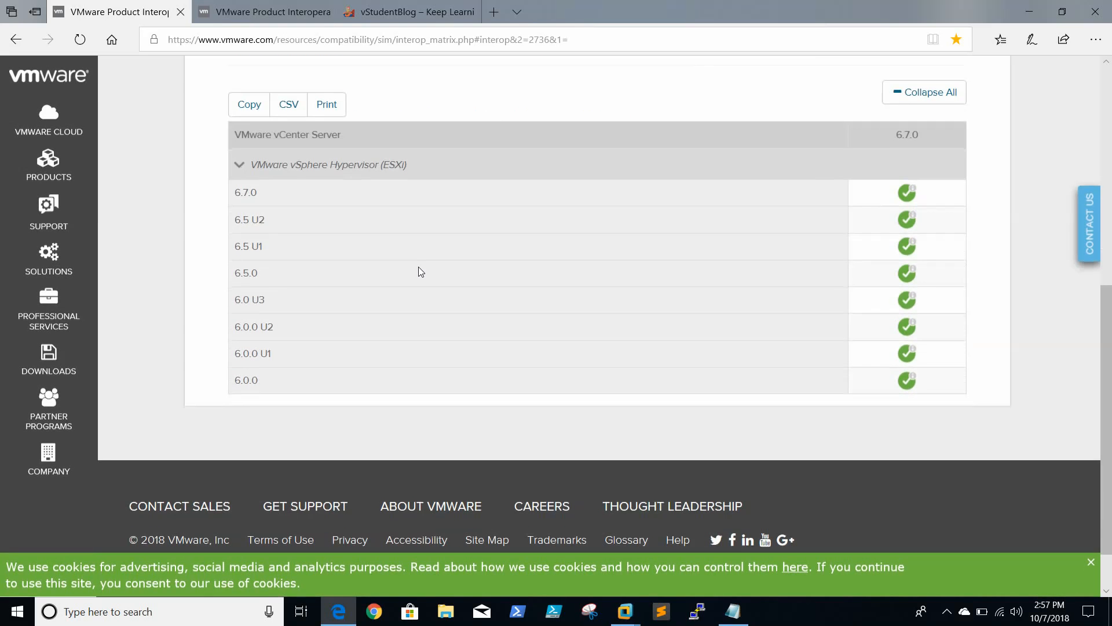
{"action": "scroll", "coordinate": [421, 272], "scroll_direction": "up", "scroll_amount": 10}
Examine the Upgrade Path matrix for VMware vCenter Server across its source and target versions, and minimize the browser
{"action": "left_click", "coordinate": [258, 12]}
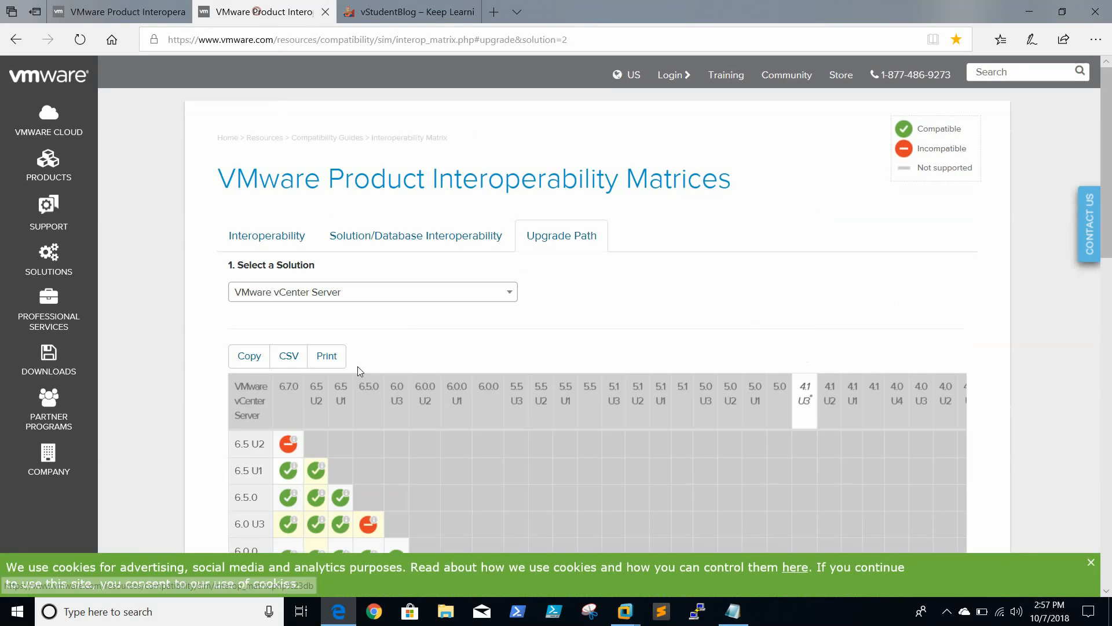
{"action": "scroll", "coordinate": [371, 417], "scroll_direction": "down", "scroll_amount": 4}
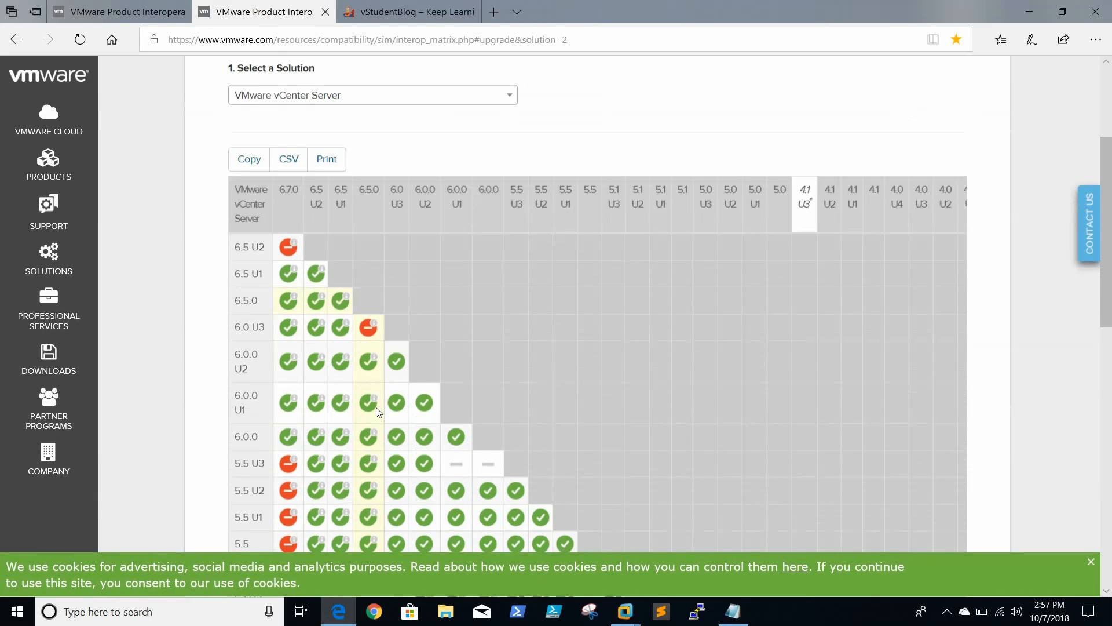
{"action": "scroll", "coordinate": [378, 412], "scroll_direction": "up", "scroll_amount": 1}
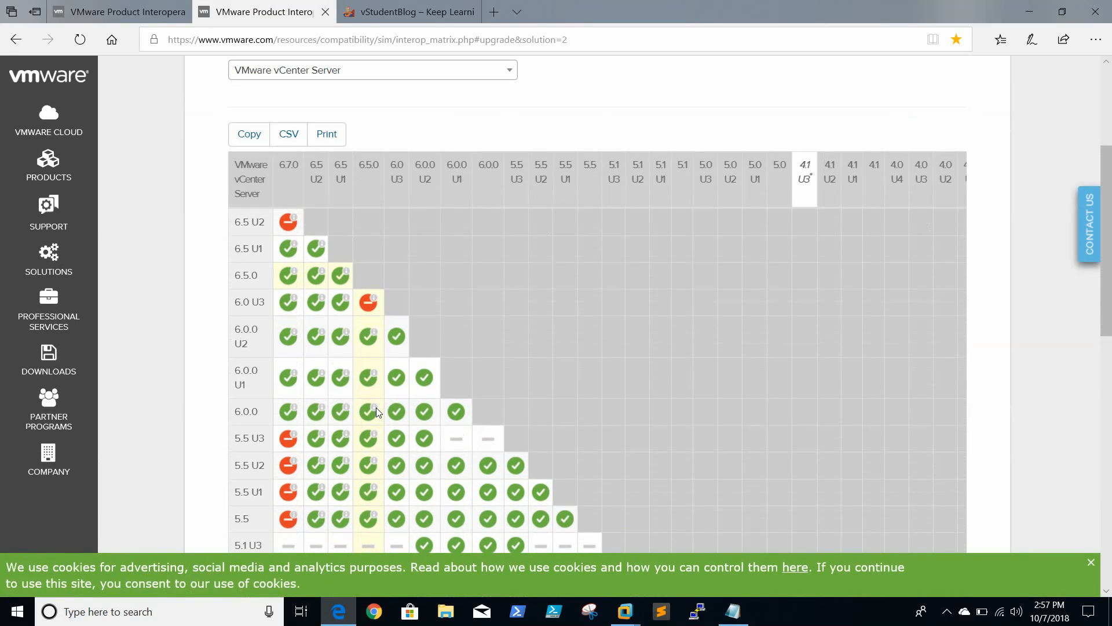
{"action": "scroll", "coordinate": [494, 282], "scroll_direction": "up", "scroll_amount": 2}
{"action": "scroll", "coordinate": [494, 282], "scroll_direction": "down", "scroll_amount": 3}
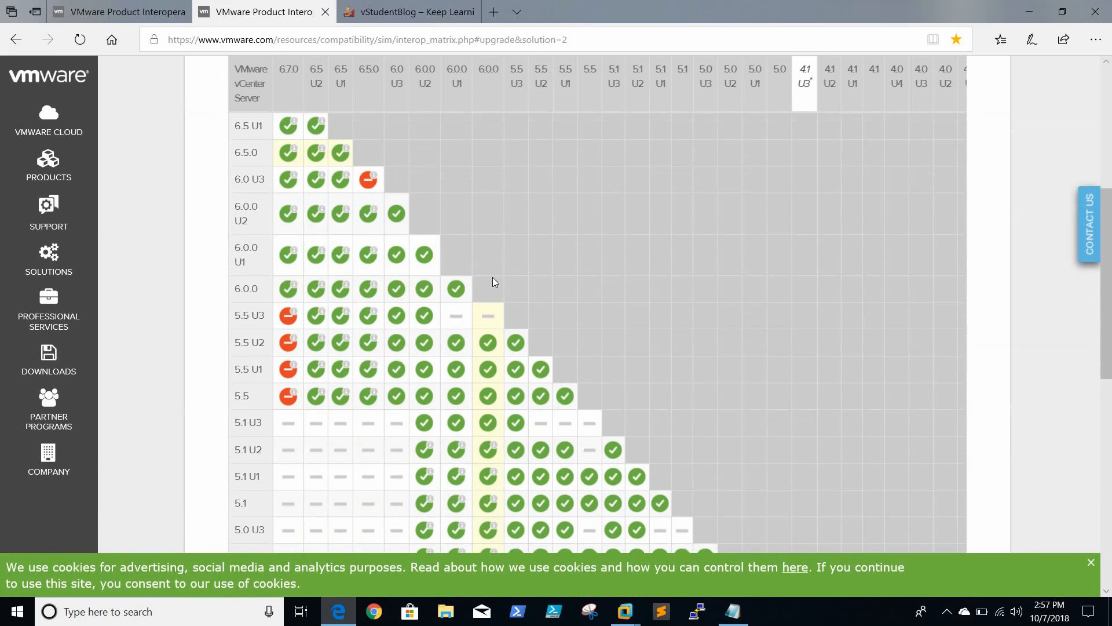
{"action": "scroll", "coordinate": [494, 282], "scroll_direction": "up", "scroll_amount": 1}
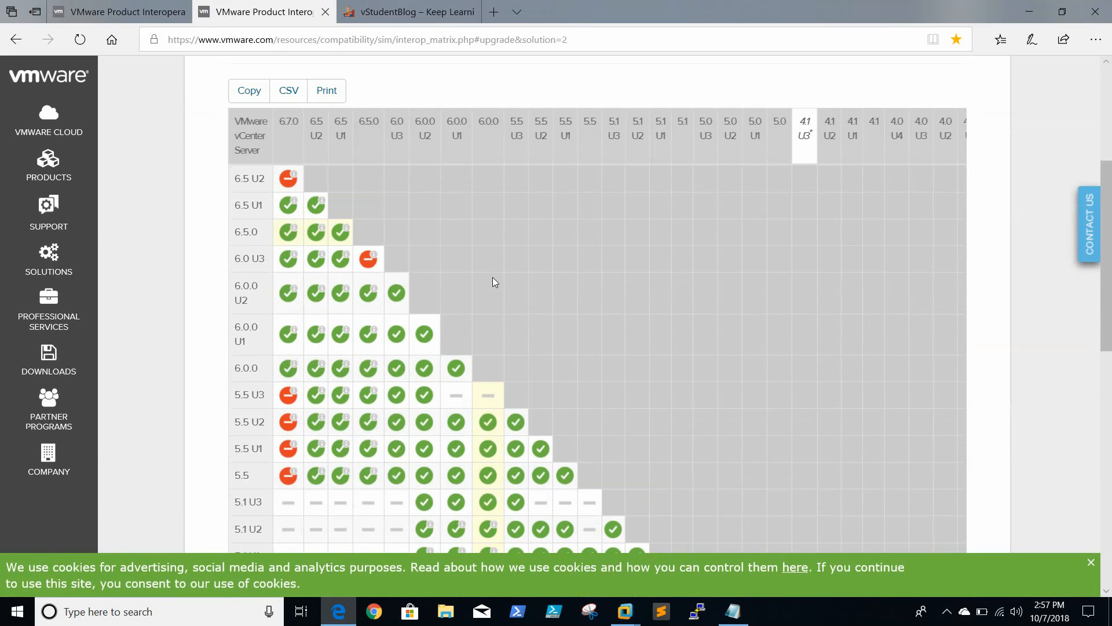
{"action": "scroll", "coordinate": [494, 282], "scroll_direction": "up", "scroll_amount": 2}
{"action": "scroll", "coordinate": [494, 282], "scroll_direction": "down", "scroll_amount": 2}
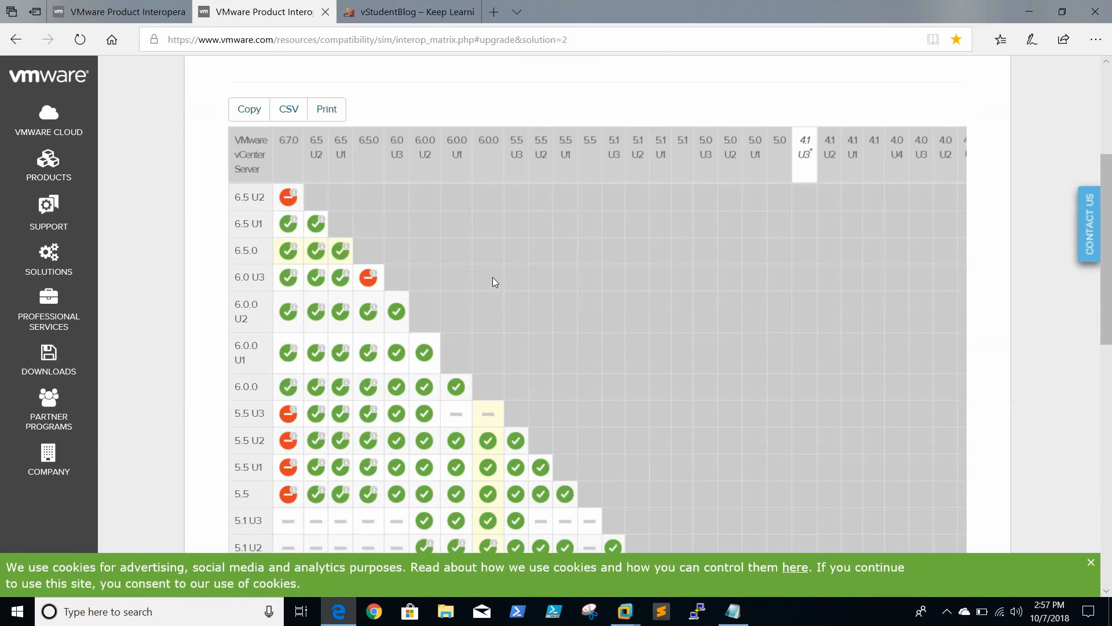
{"action": "scroll", "coordinate": [506, 319], "scroll_direction": "down", "scroll_amount": 5}
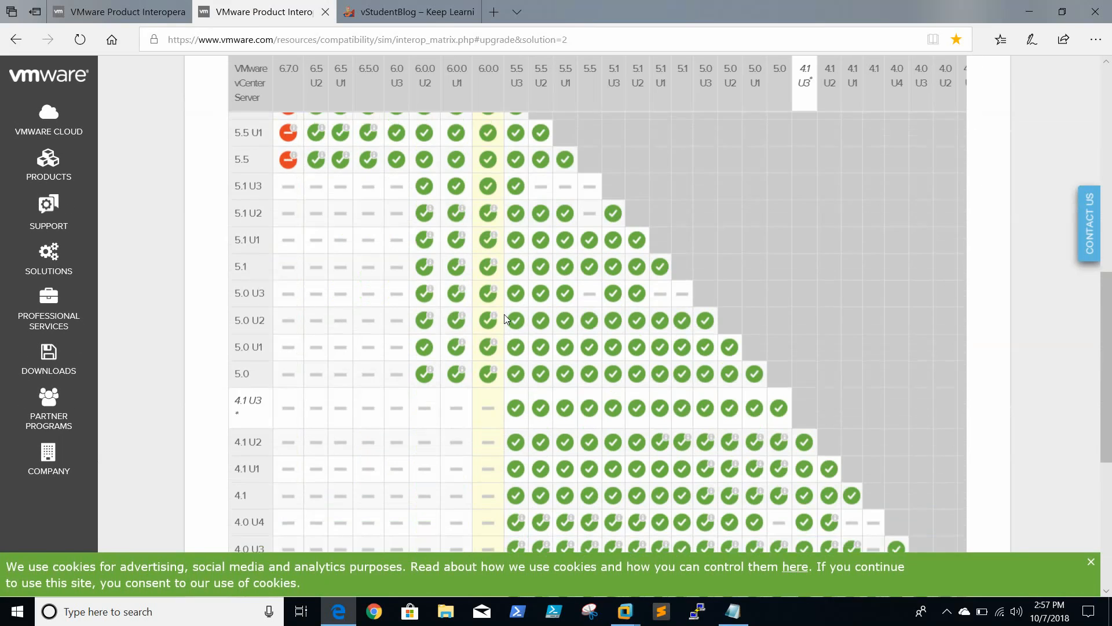
{"action": "scroll", "coordinate": [505, 318], "scroll_direction": "down", "scroll_amount": 2}
{"action": "scroll", "coordinate": [504, 318], "scroll_direction": "up", "scroll_amount": 8}
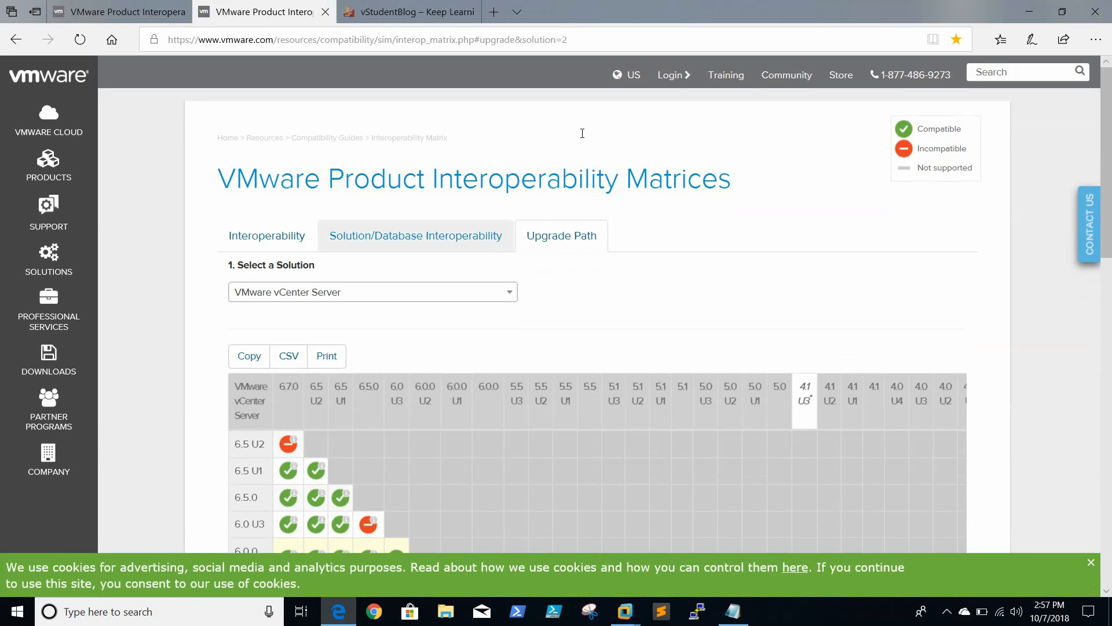
{"action": "left_click", "coordinate": [1025, 13]}
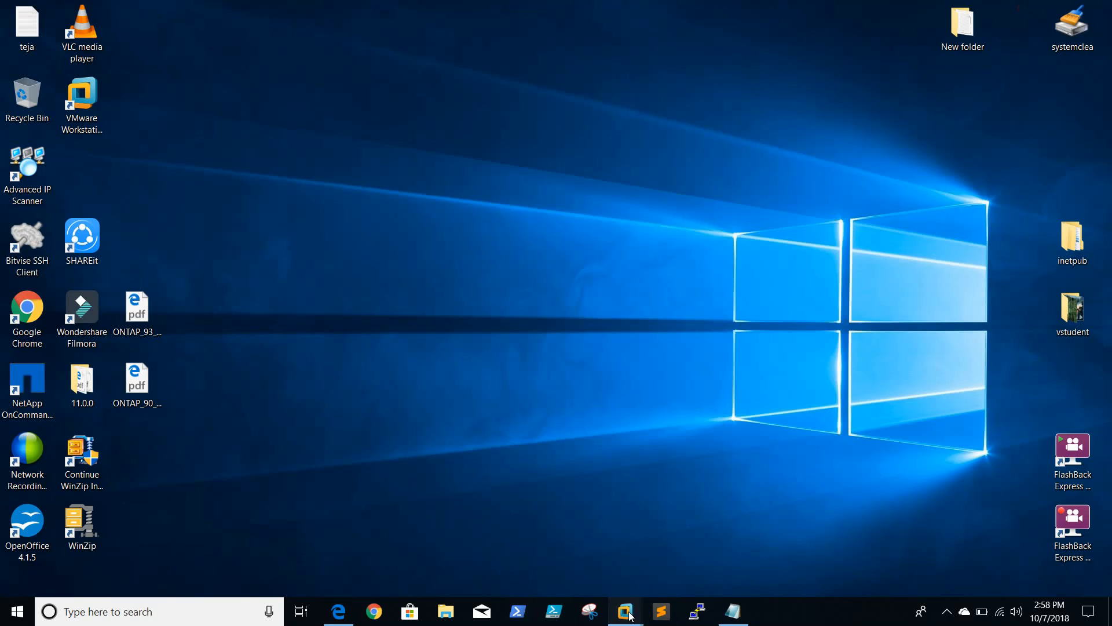
Switch to VMware Workstation and open the settings of the vcenter001 virtual machine
{"action": "mouse_move", "coordinate": [625, 611]}
{"action": "left_click", "coordinate": [322, 502]}
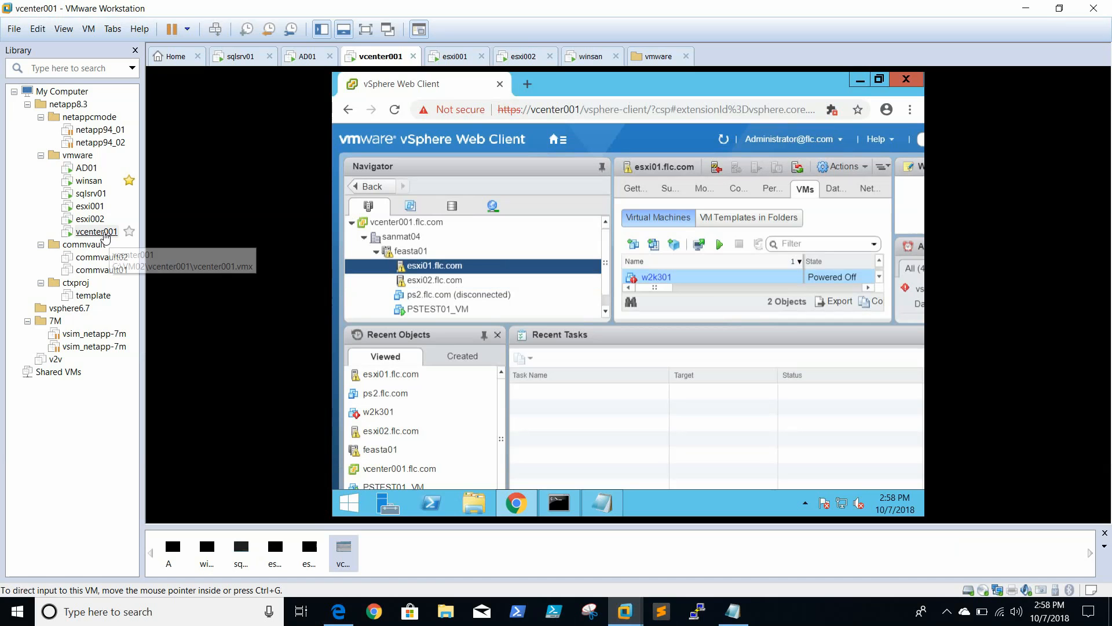
{"action": "right_click", "coordinate": [105, 236]}
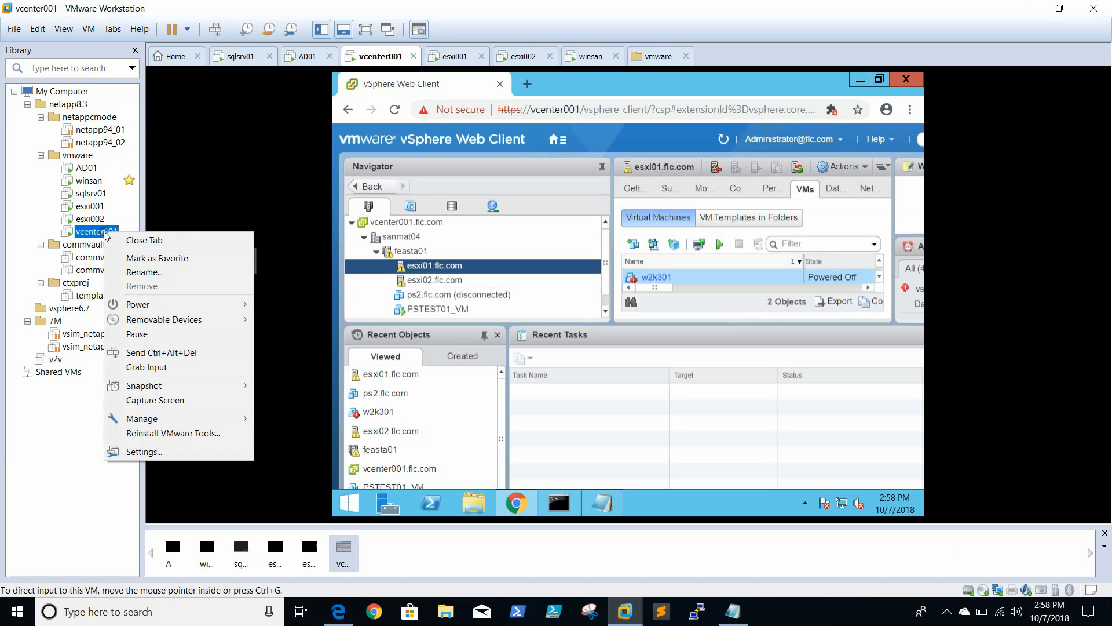
{"action": "left_click", "coordinate": [180, 453]}
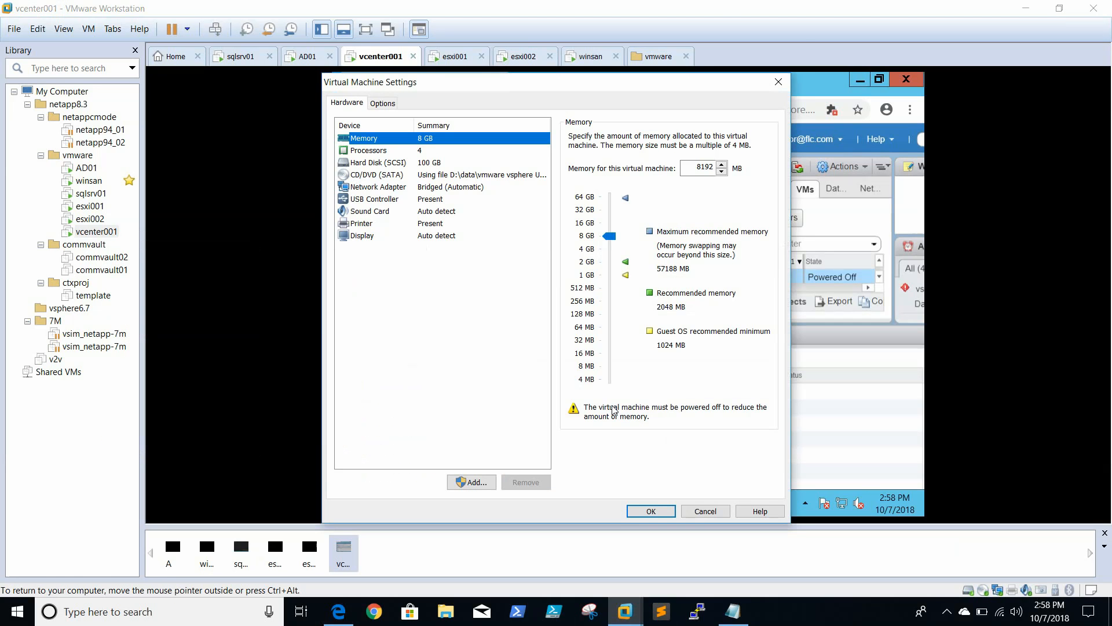
Attach the ISO image VMware-VCSA-all-6.7.0-8832884 from D:\data to vcenter001's CD/DVD drive and apply the settings
{"action": "left_click", "coordinate": [453, 175]}
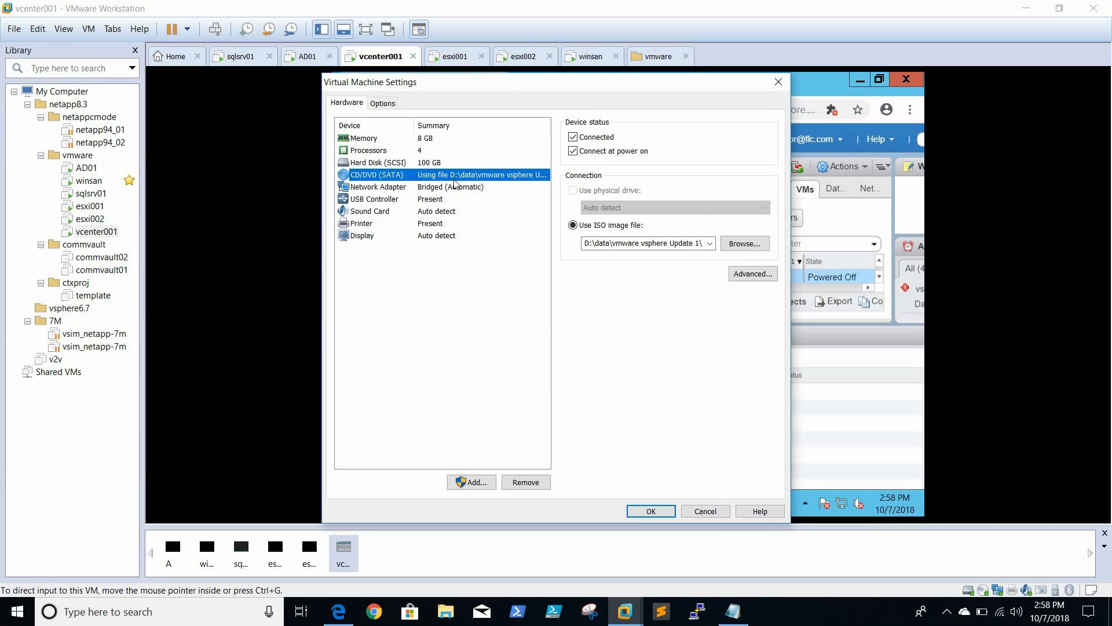
{"action": "left_click", "coordinate": [744, 244]}
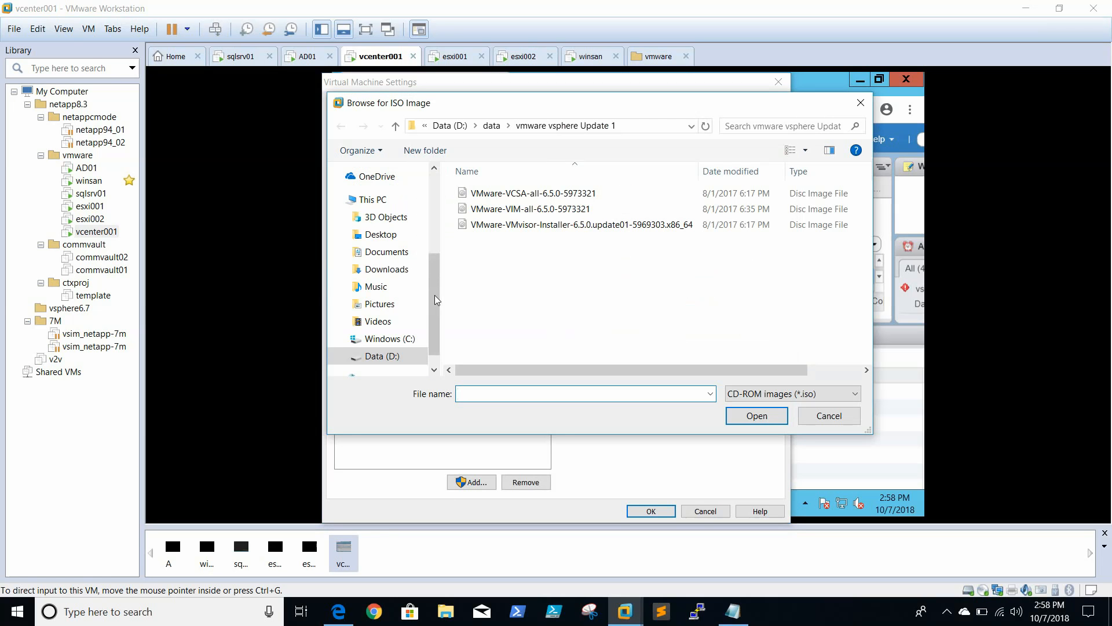
{"action": "left_click", "coordinate": [492, 126]}
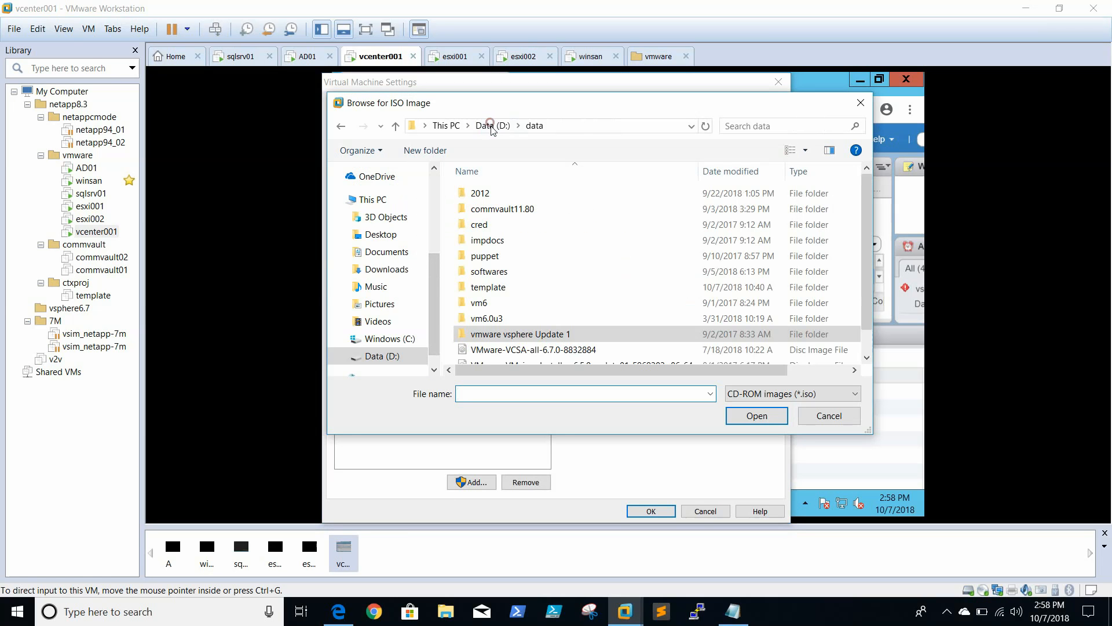
{"action": "scroll", "coordinate": [562, 326], "scroll_direction": "down", "scroll_amount": 1}
{"action": "left_click", "coordinate": [550, 324]}
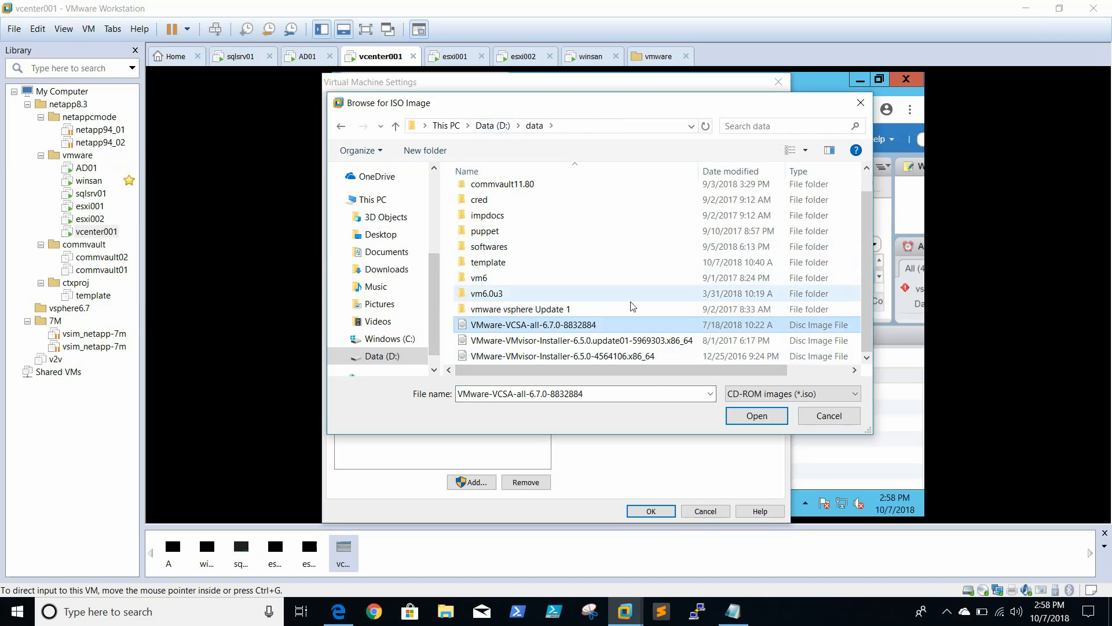
{"action": "mouse_move", "coordinate": [693, 370]}
{"action": "left_mouse_down"}
{"action": "mouse_move", "coordinate": [734, 369]}
{"action": "mouse_move", "coordinate": [683, 368]}
{"action": "left_mouse_up"}
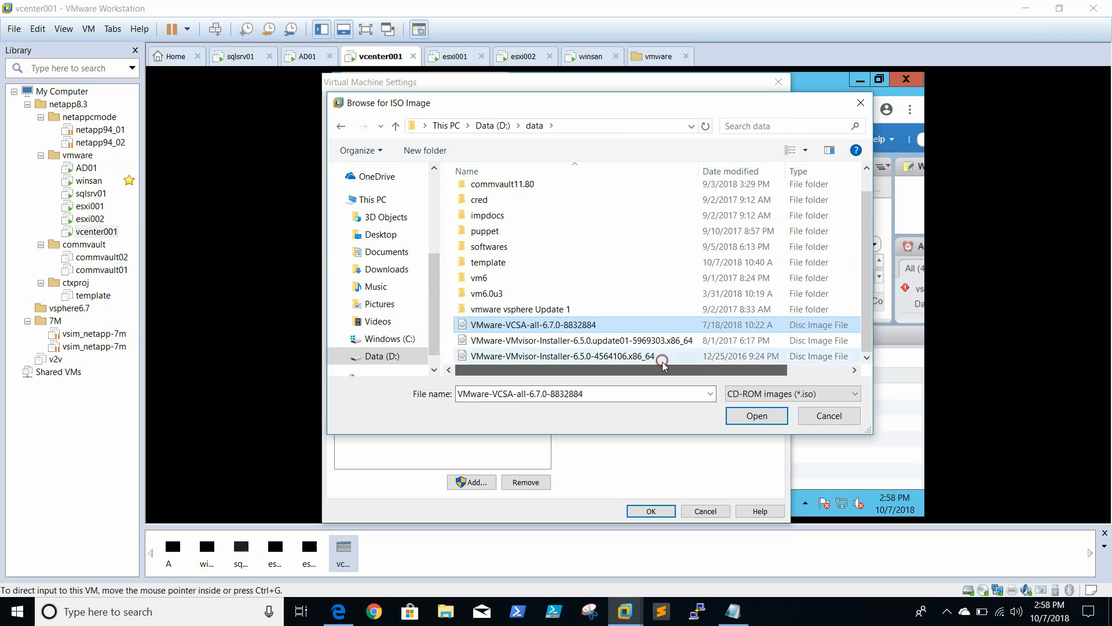
{"action": "left_click", "coordinate": [767, 416]}
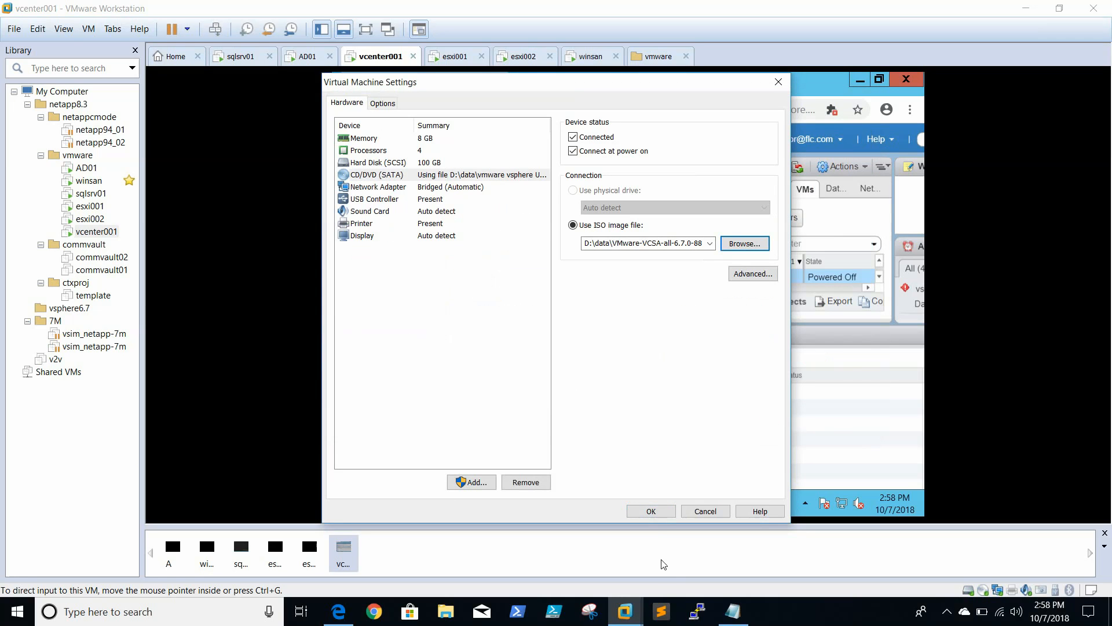
{"action": "left_click", "coordinate": [651, 511]}
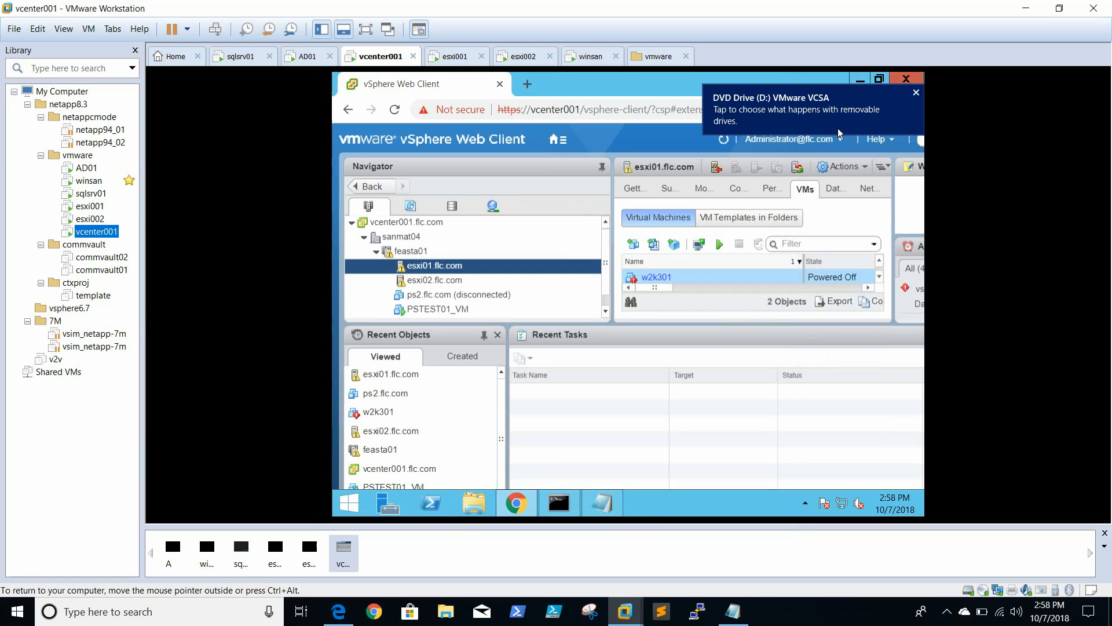
Log out of the vSphere Web Client on vcenter001 and close its browser window
{"action": "left_click", "coordinate": [828, 145]}
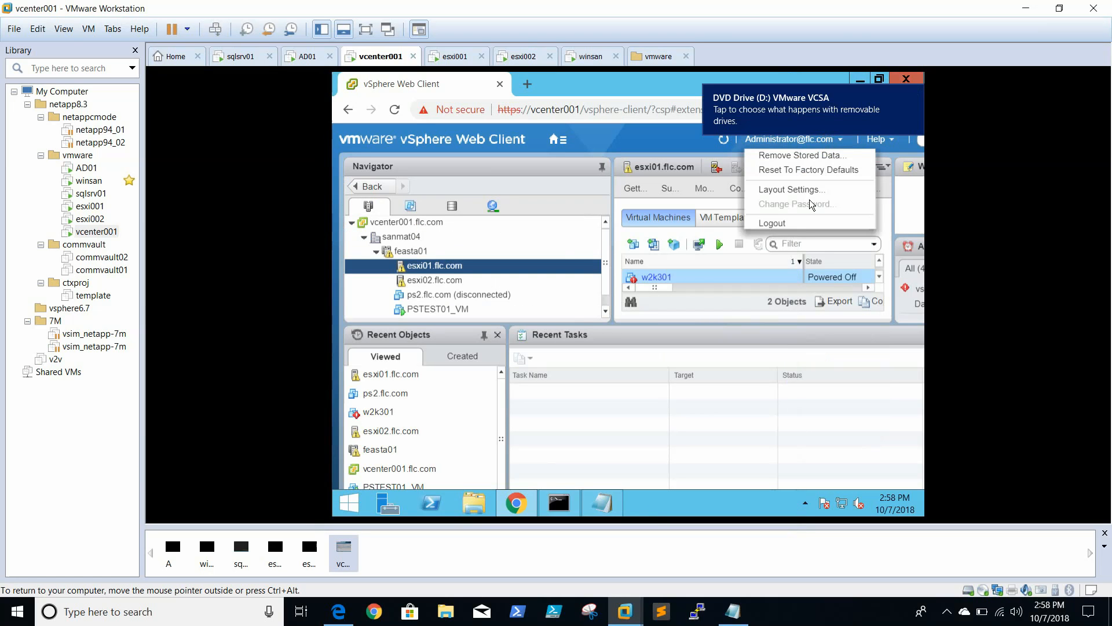
{"action": "left_click", "coordinate": [810, 221]}
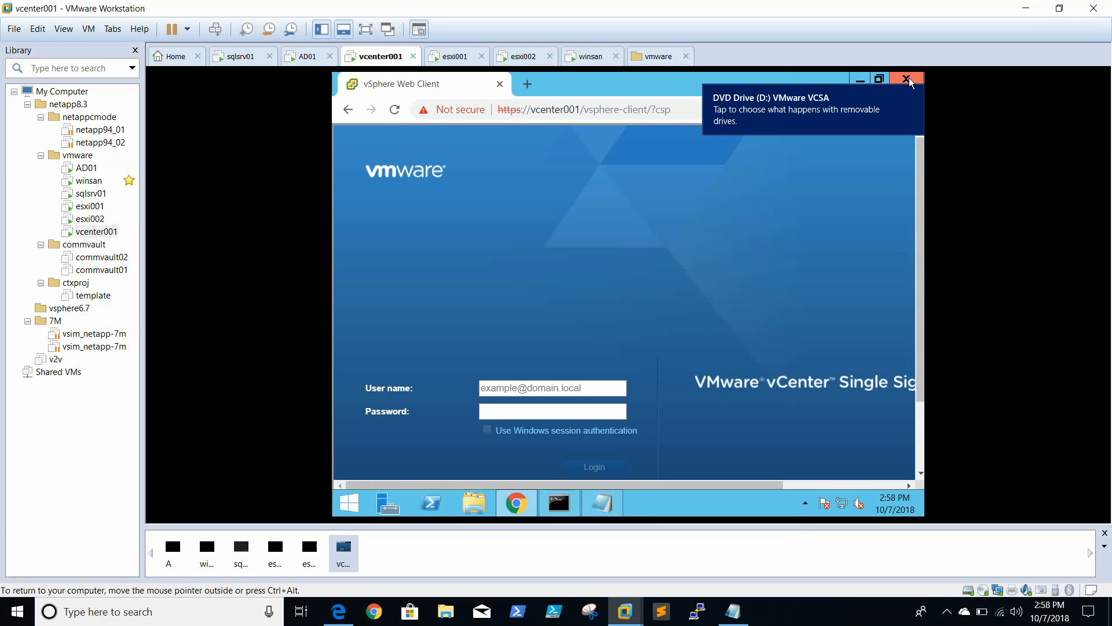
{"action": "left_click", "coordinate": [907, 79]}
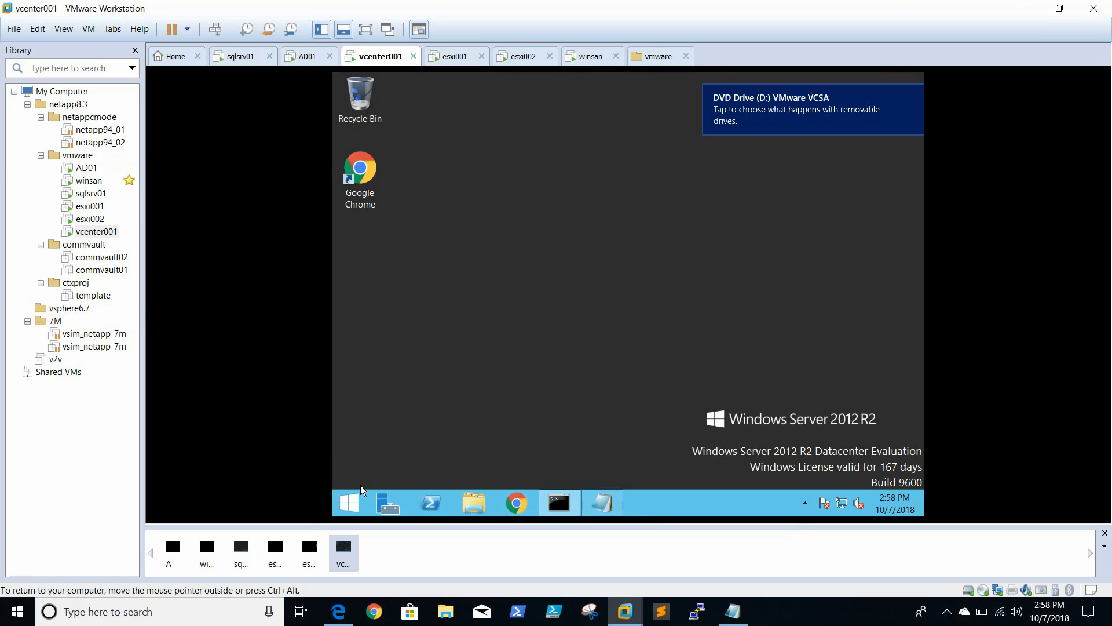
Open the migration-assistant folder on the VMware VCSA DVD drive (D:) in vcenter001
{"action": "left_click", "coordinate": [351, 507]}
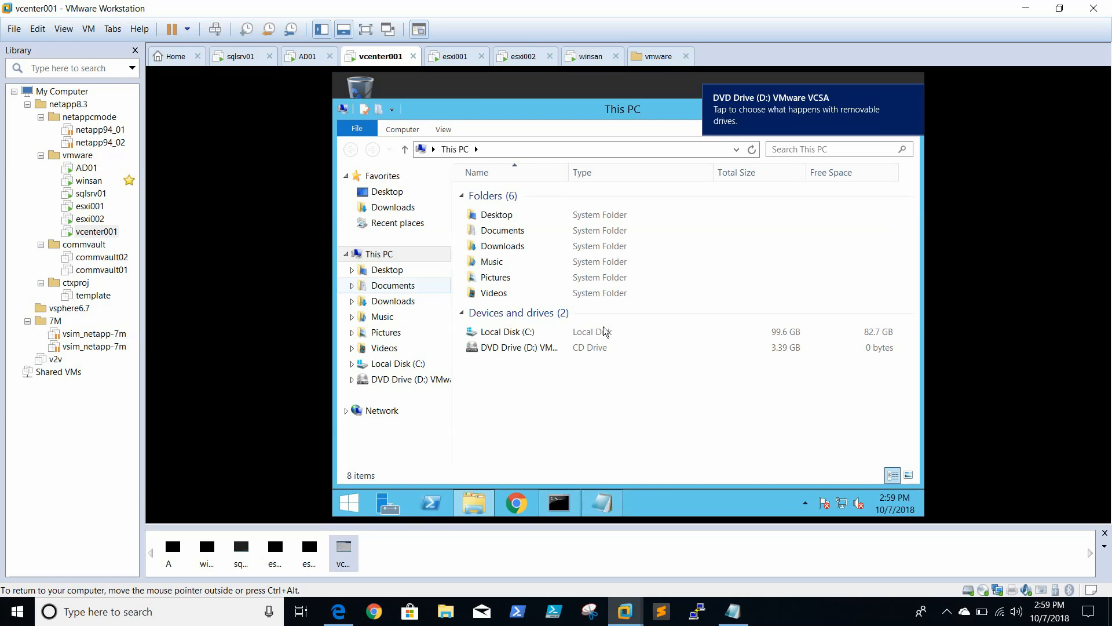
{"action": "double_click", "coordinate": [519, 349]}
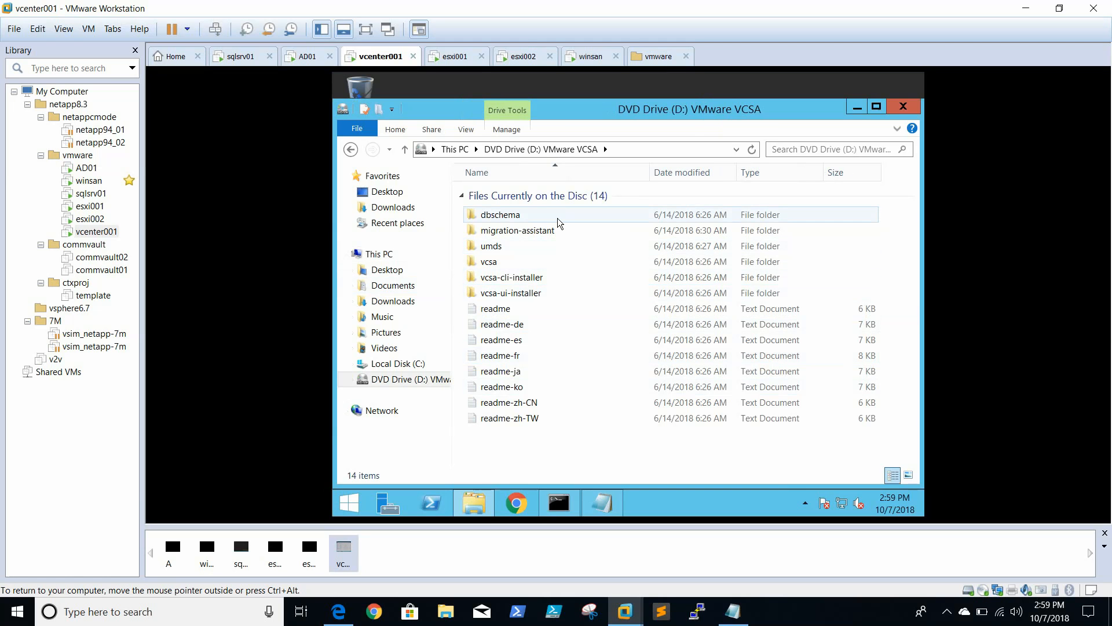
{"action": "double_click", "coordinate": [517, 230]}
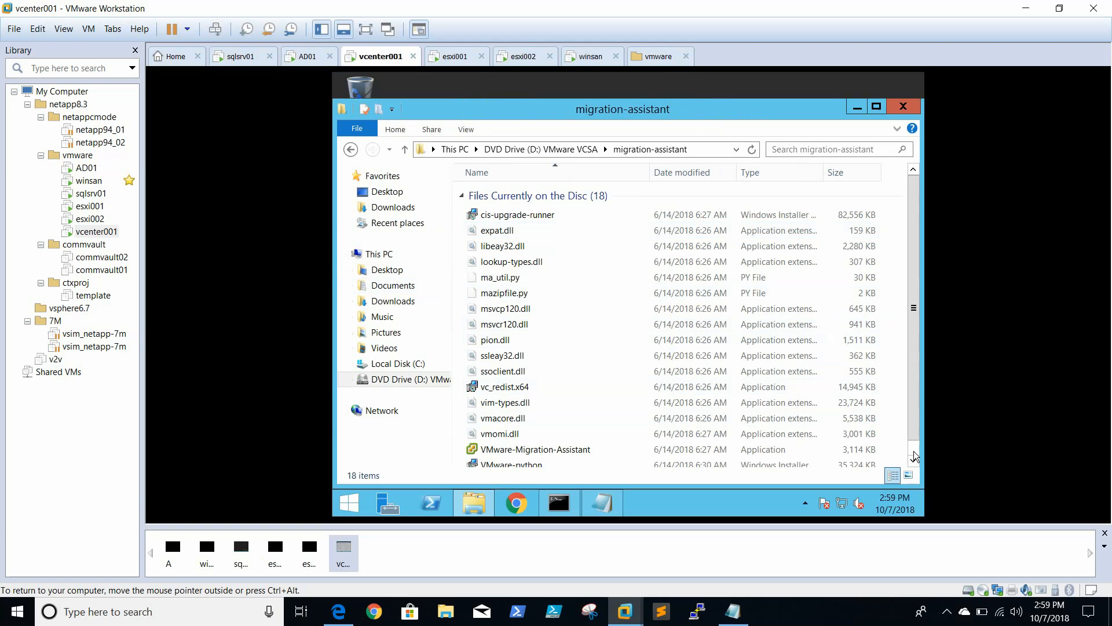
Try to run VMware-Migration-Assistant as administrator and enter the vCenter Single Sign-On administrator password
{"action": "scroll", "coordinate": [837, 417], "scroll_direction": "down", "scroll_amount": 1}
{"action": "left_click", "coordinate": [824, 608]}
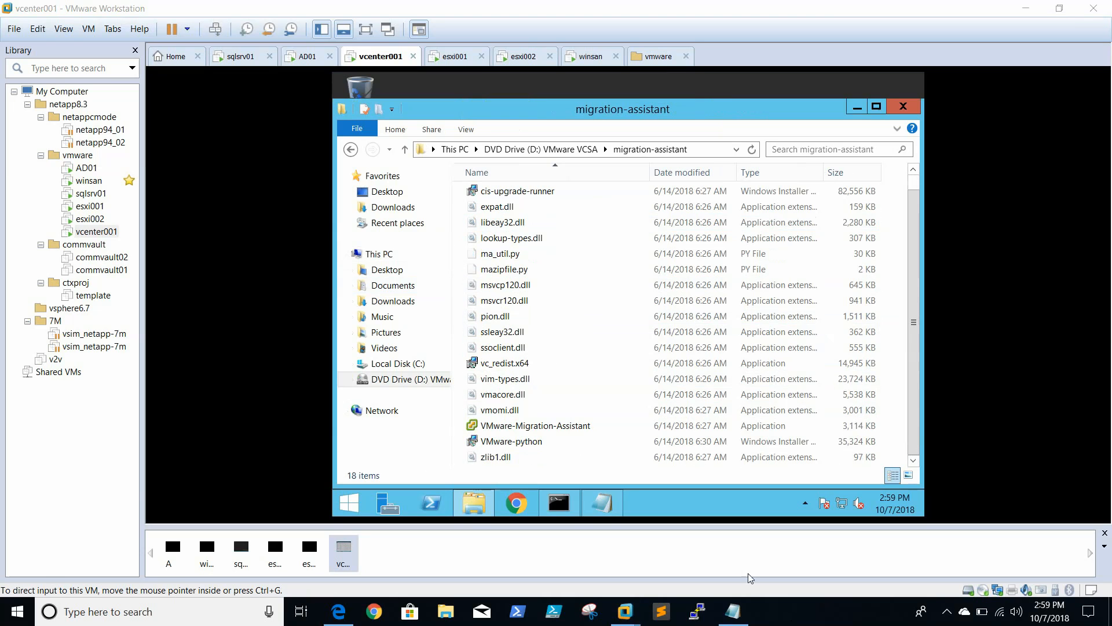
{"action": "left_click", "coordinate": [562, 425]}
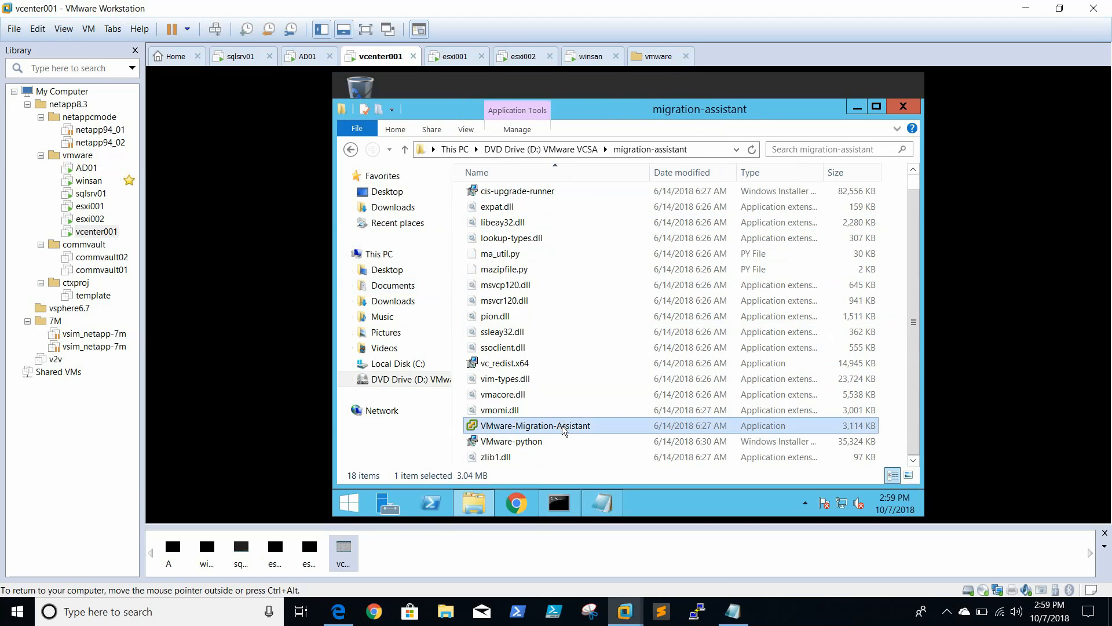
{"action": "right_click", "coordinate": [562, 426]}
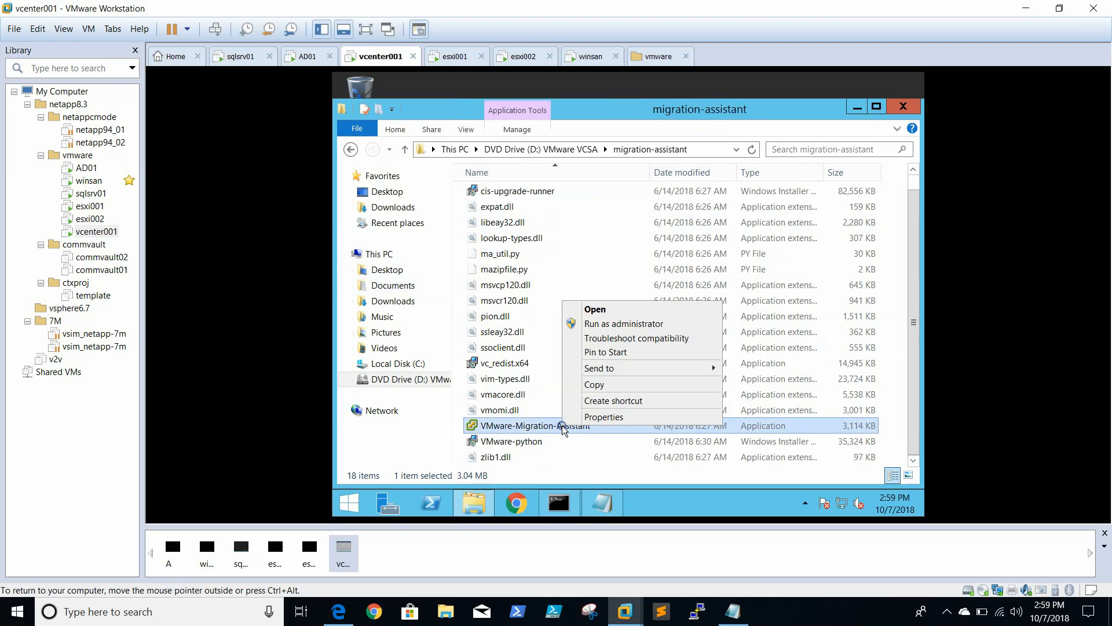
{"action": "left_click", "coordinate": [663, 323]}
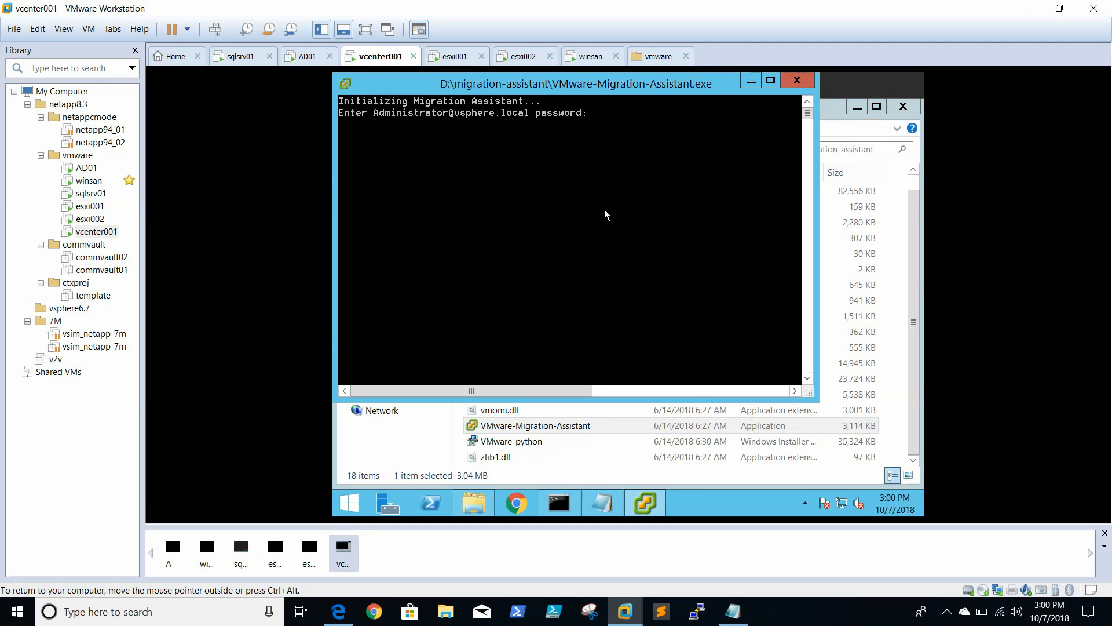
{"action": "type", "text": "**"}
{"action": "key", "text": "Return"}
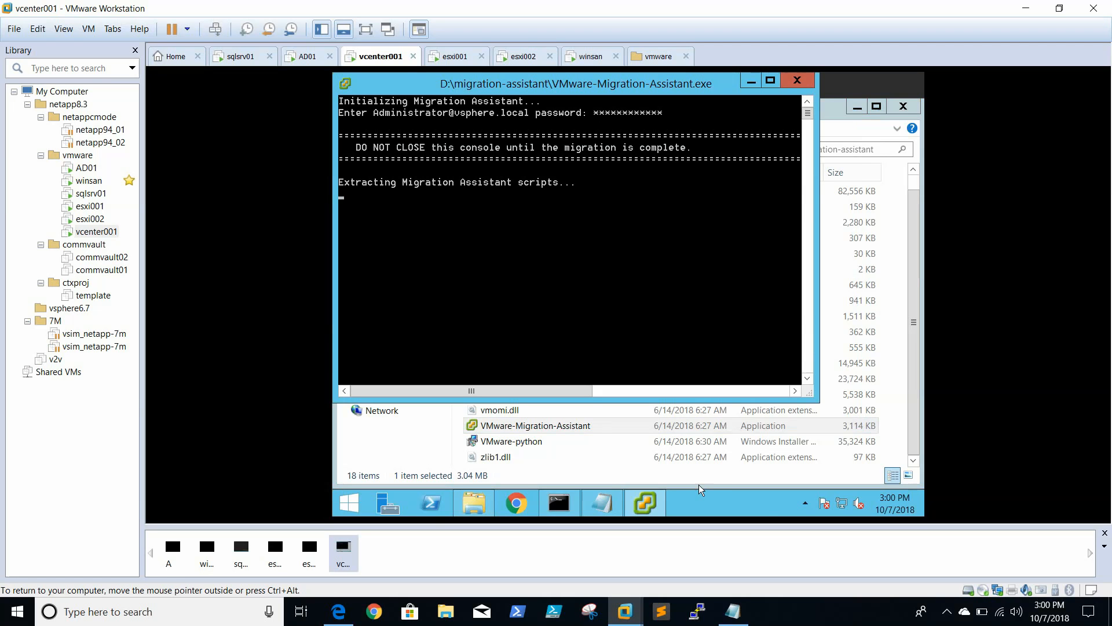
{"action": "left_click", "coordinate": [948, 620]}
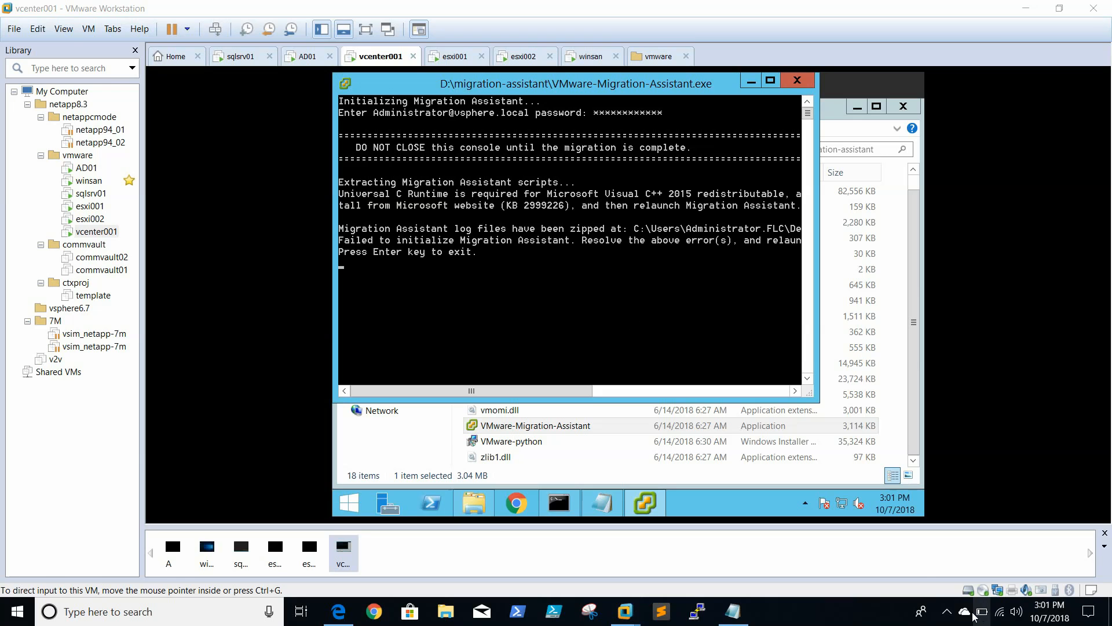
{"action": "left_click", "coordinate": [948, 614]}
{"action": "left_click", "coordinate": [515, 228]}
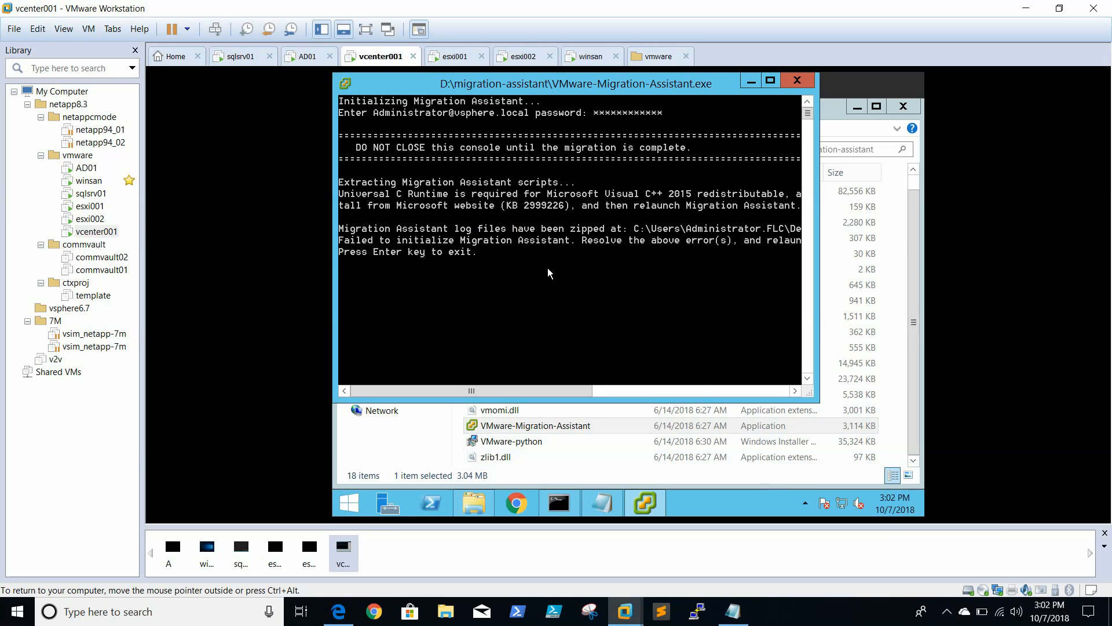
{"action": "left_click", "coordinate": [819, 624]}
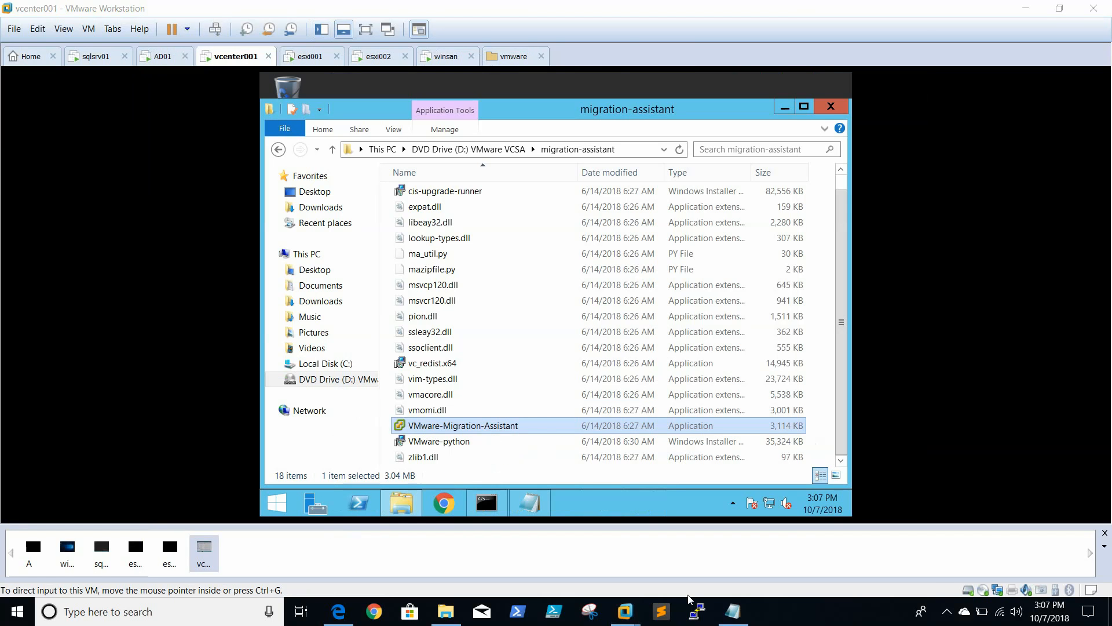
{"action": "left_click", "coordinate": [947, 613]}
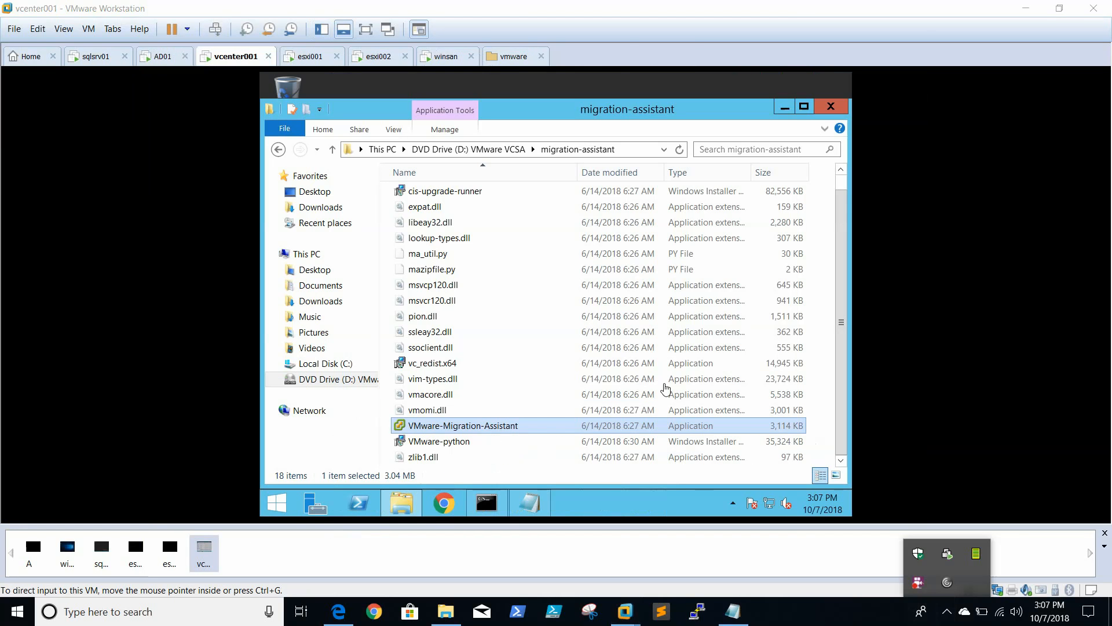
Relaunch VMware-Migration-Assistant as administrator on vcenter001 and submit the vCenter Single Sign-On administrator password
{"action": "left_click", "coordinate": [495, 427]}
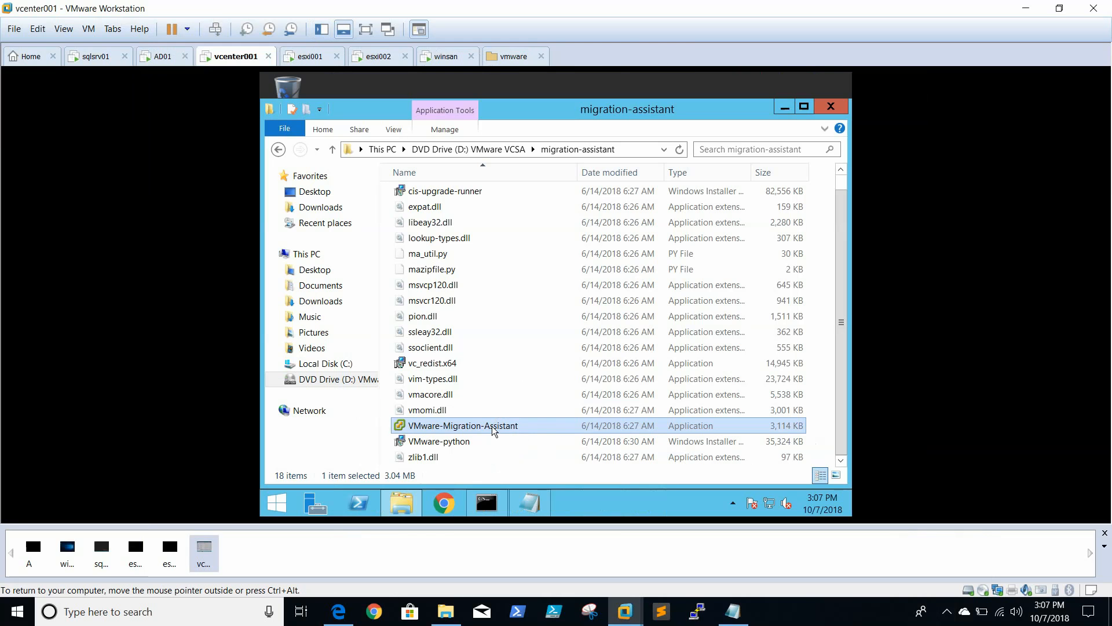
{"action": "right_click", "coordinate": [493, 429]}
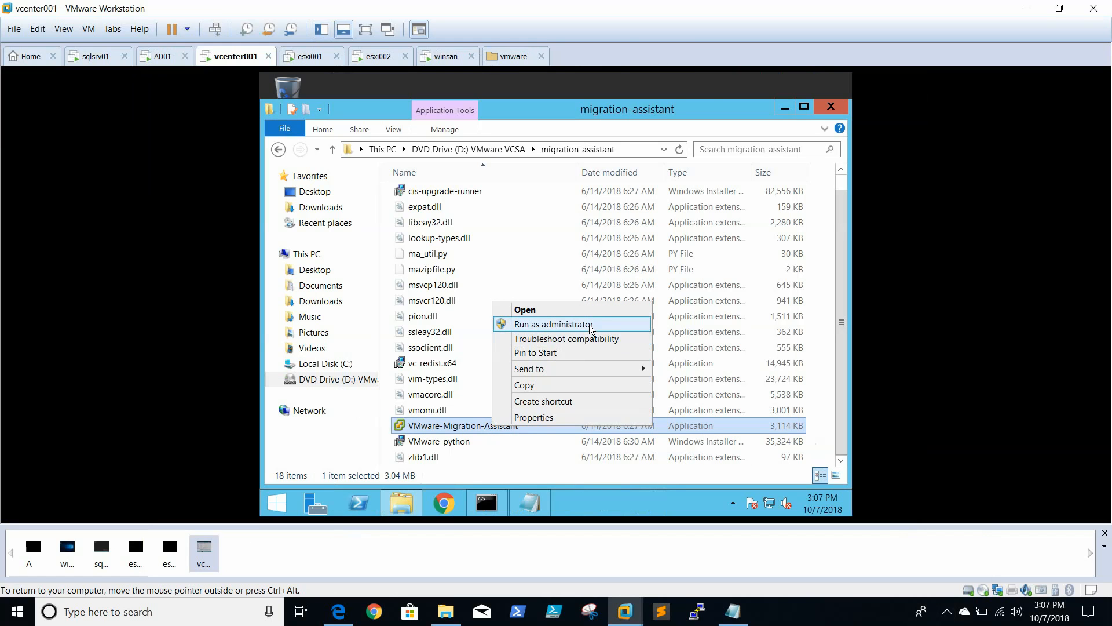
{"action": "left_click", "coordinate": [591, 325]}
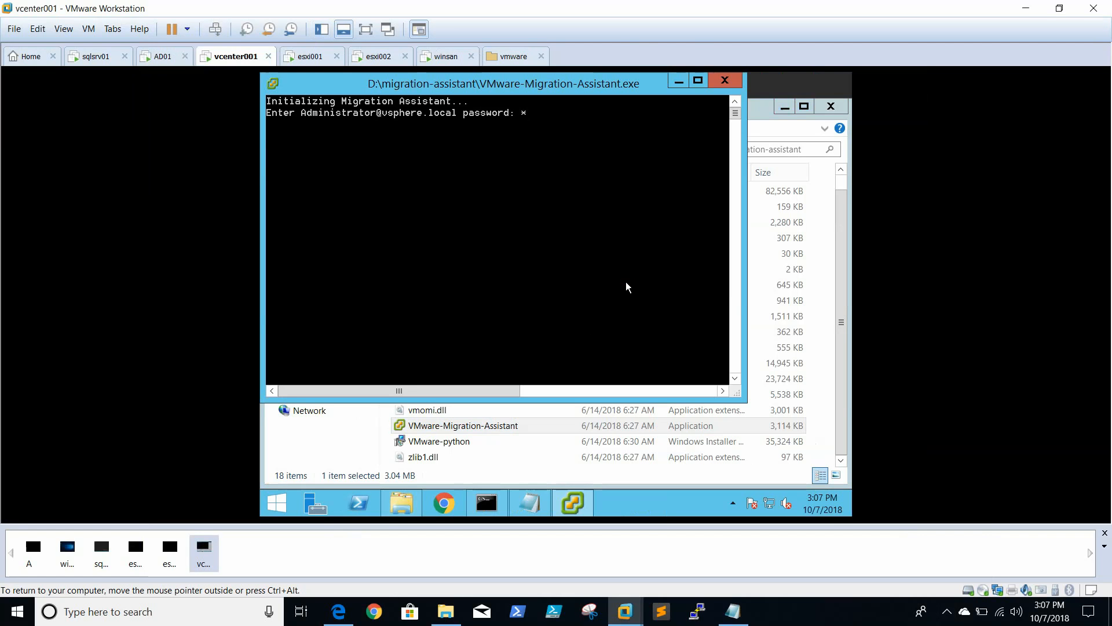
{"action": "type", "text": "****"}
{"action": "key", "text": "Return"}
{"action": "key", "text": "ctrl+alt"}
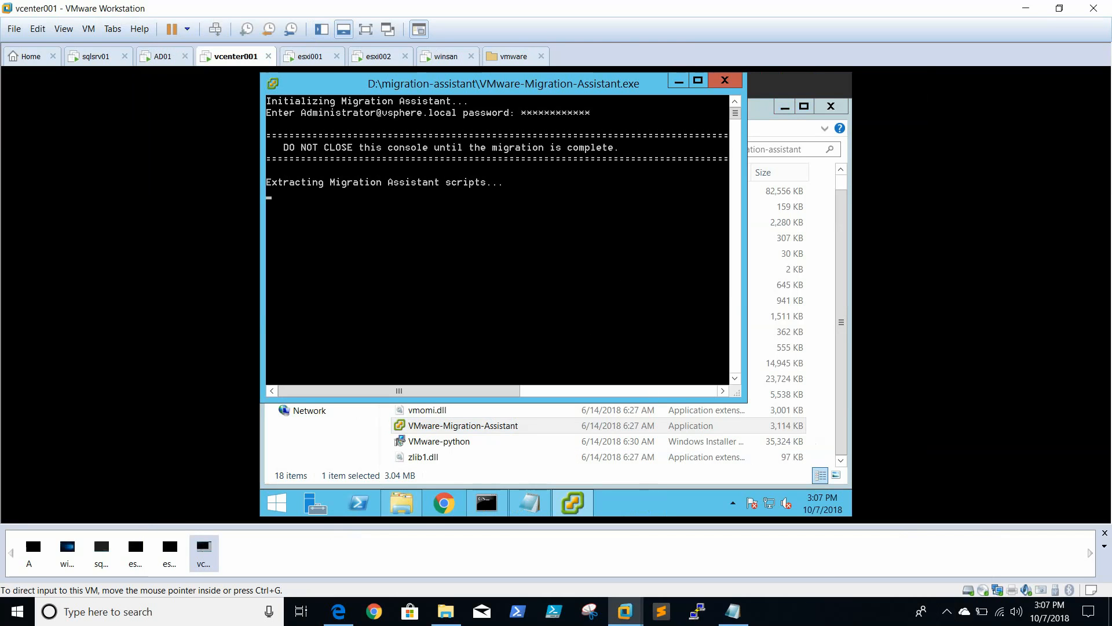
{"action": "left_click", "coordinate": [866, 625]}
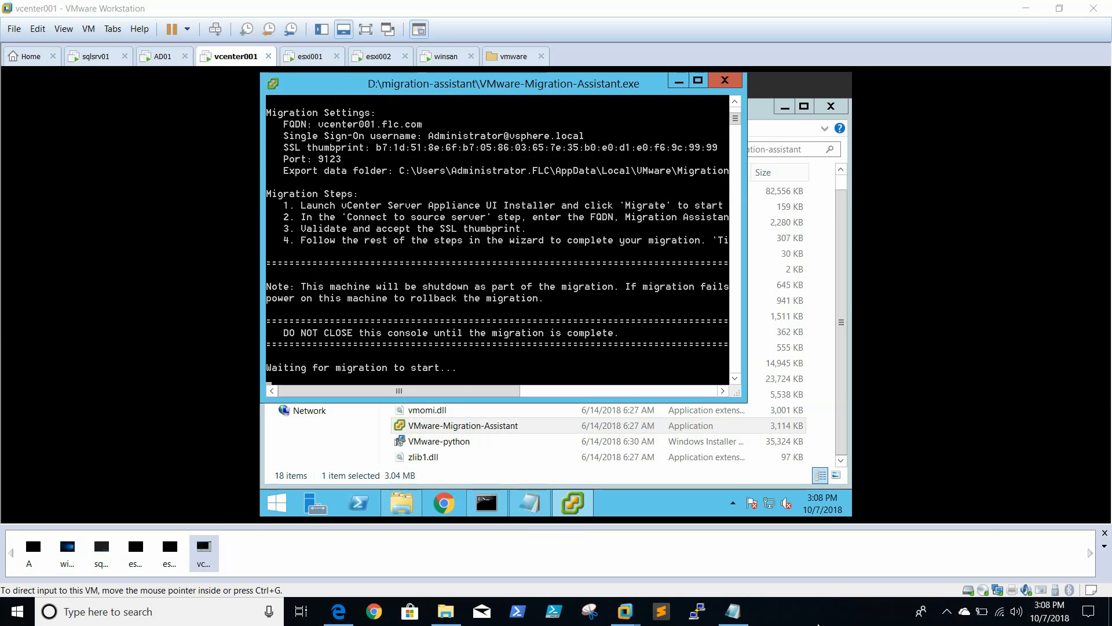
{"action": "left_click", "coordinate": [939, 618]}
{"action": "left_click", "coordinate": [542, 82]}
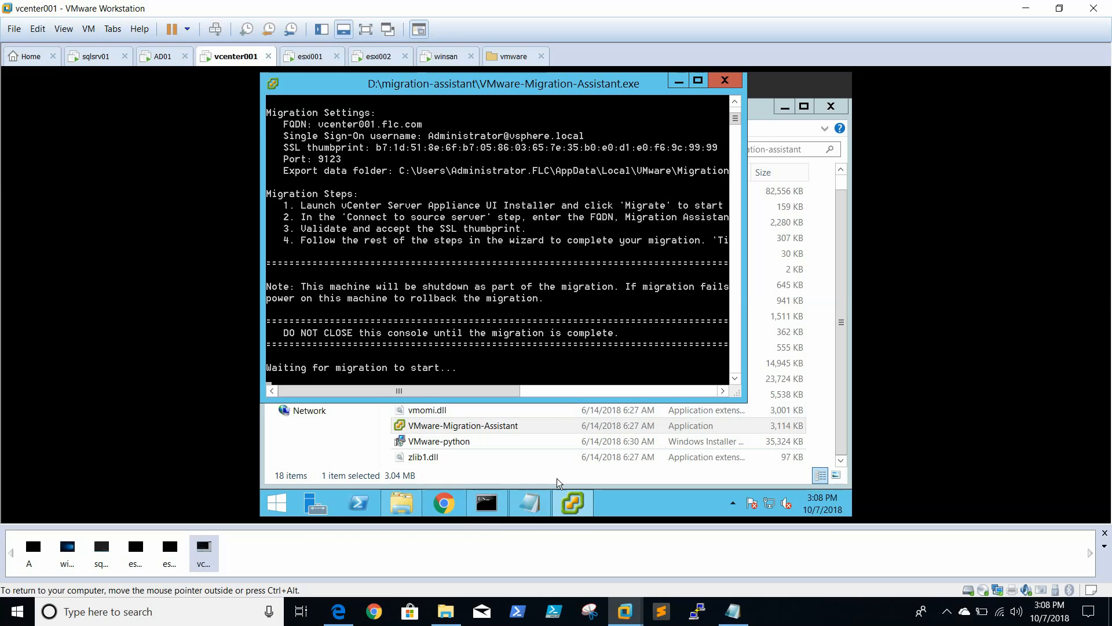
Switch to the winsan virtual machine and open its VMware VCSA DVD drive (D:) in File Explorer
{"action": "mouse_move", "coordinate": [624, 612]}
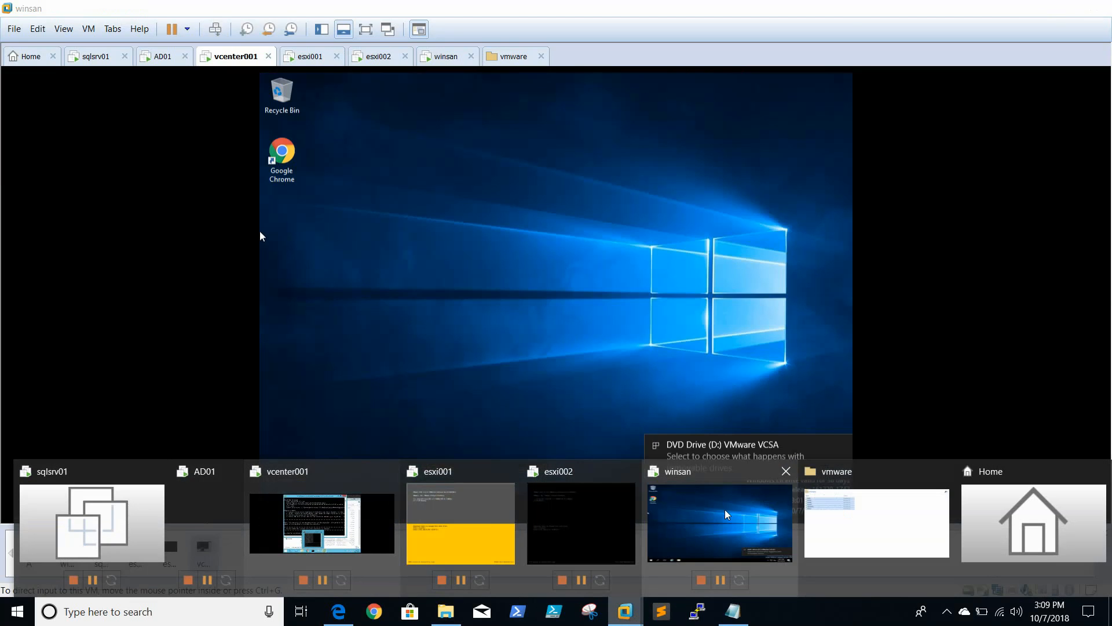
{"action": "left_click", "coordinate": [717, 521]}
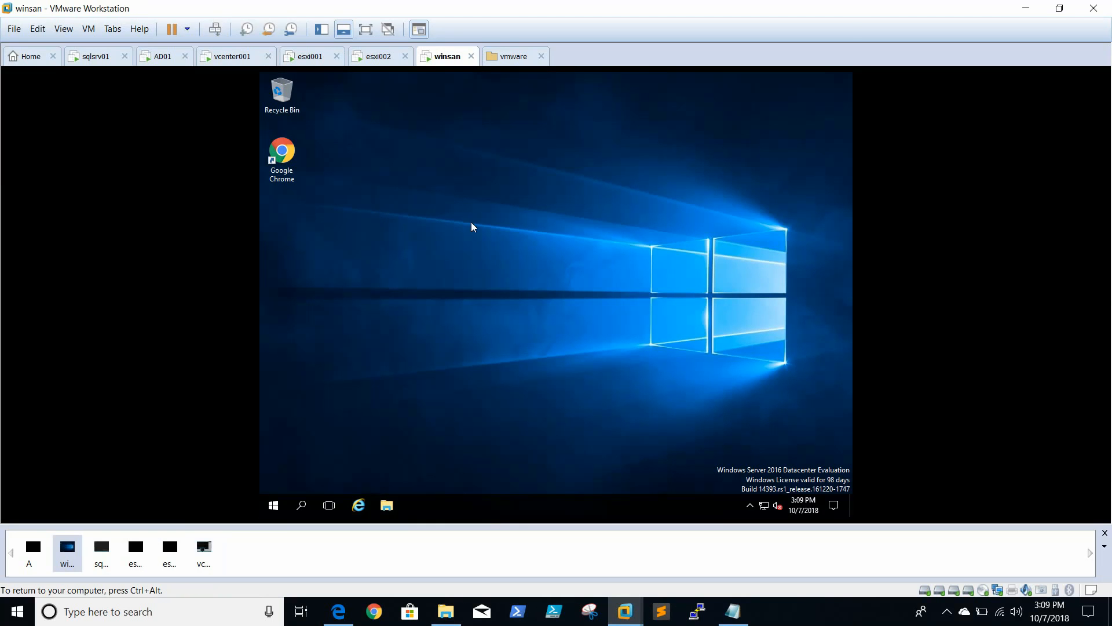
{"action": "left_click", "coordinate": [269, 506]}
{"action": "right_click", "coordinate": [270, 507]}
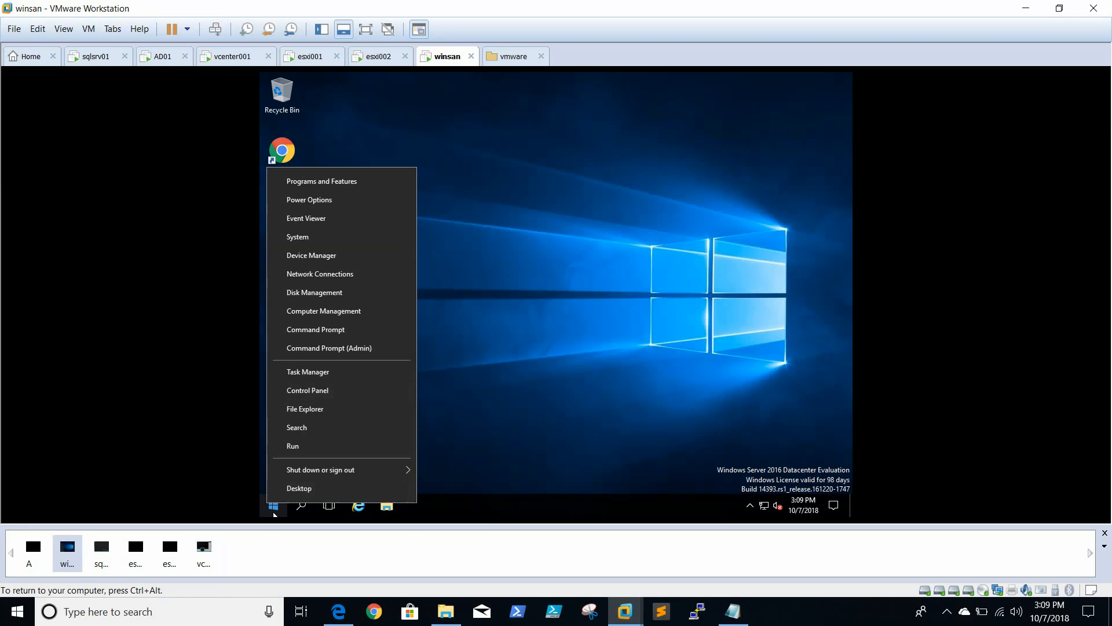
{"action": "left_click", "coordinate": [273, 509]}
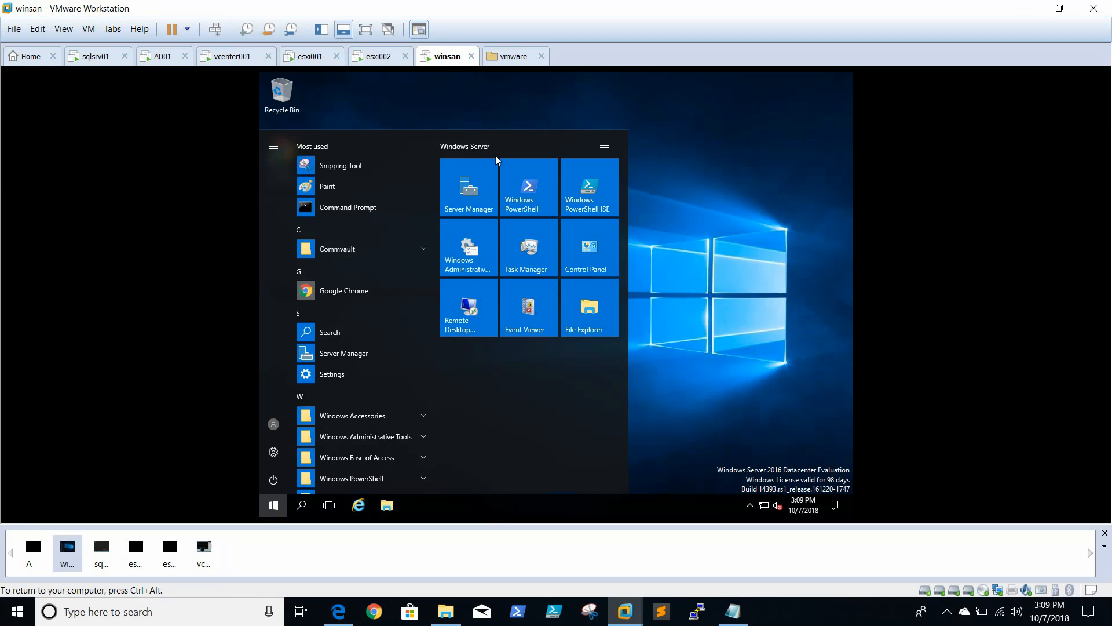
{"action": "key", "text": "super+r"}
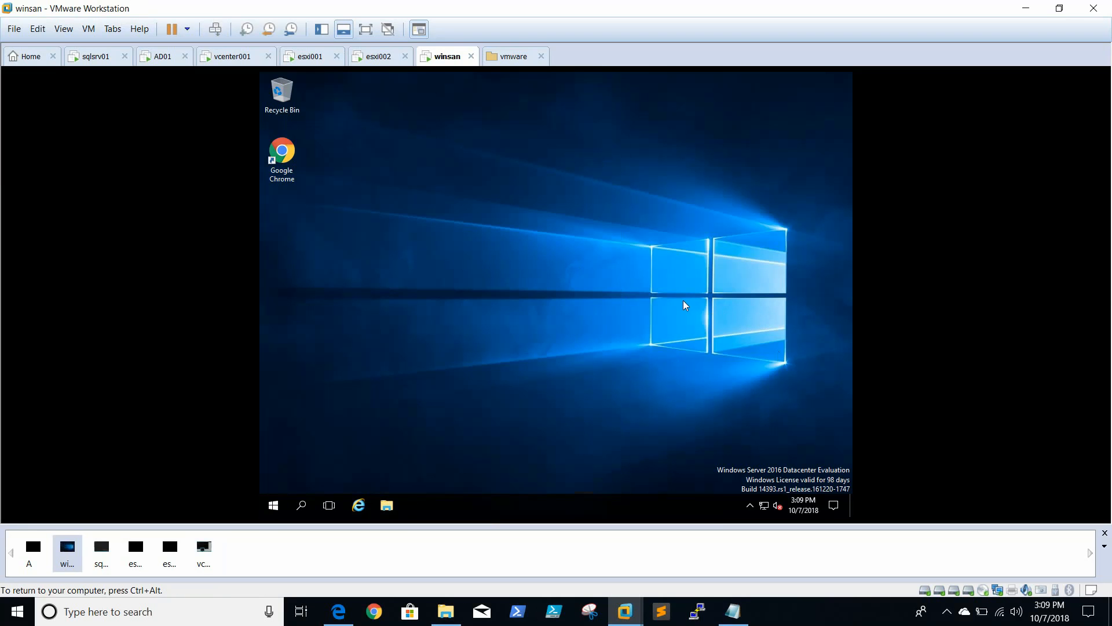
{"action": "type", "text": "c:\\"}
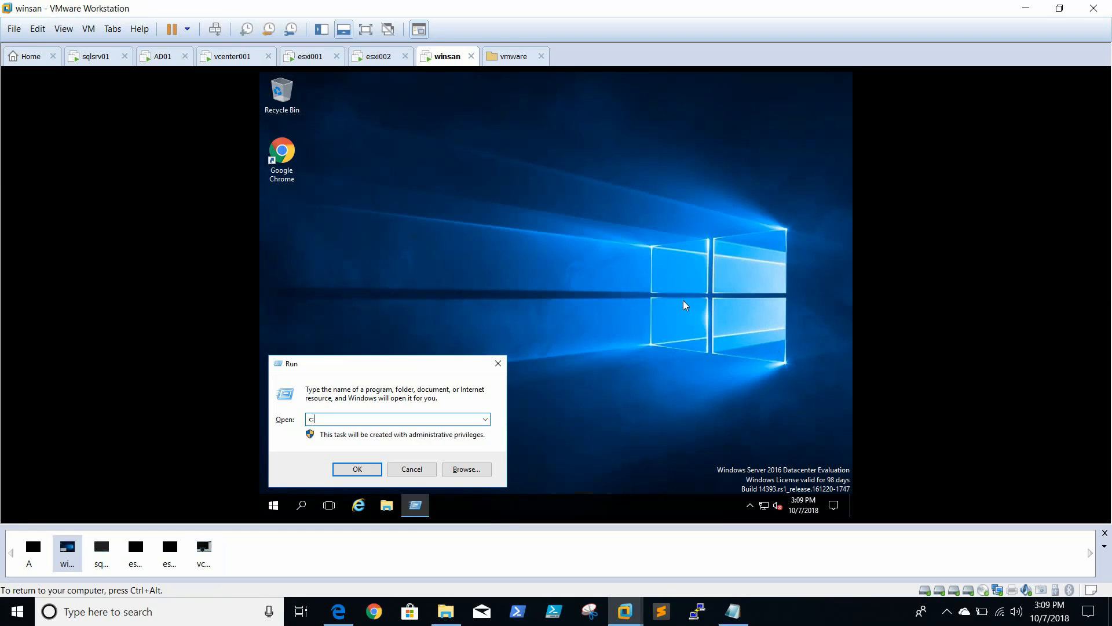
{"action": "key", "text": "Return"}
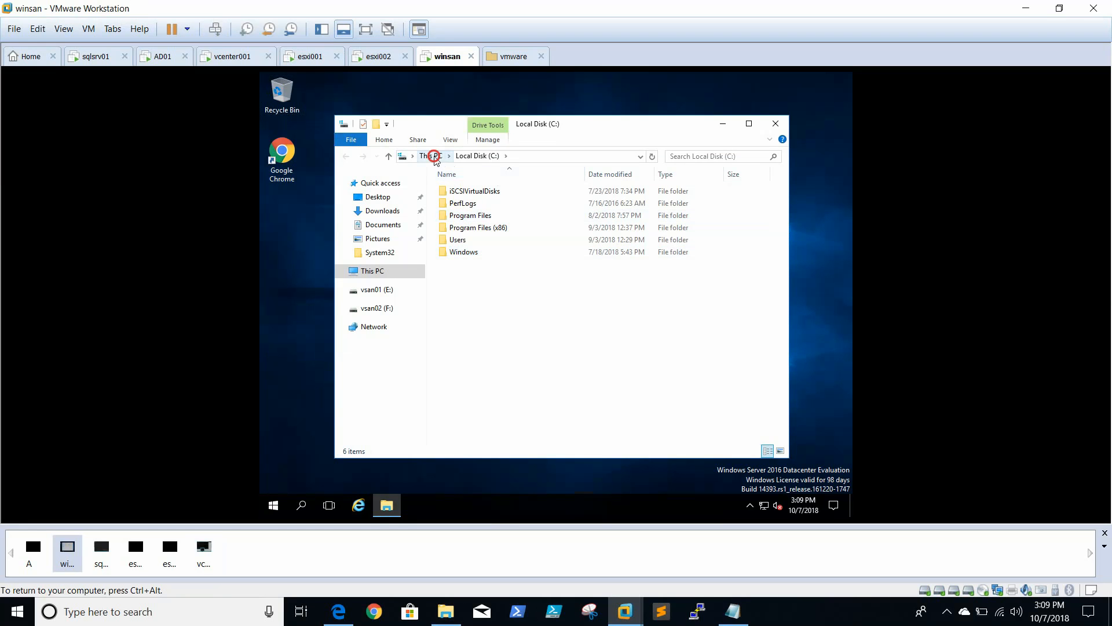
{"action": "left_click", "coordinate": [430, 156]}
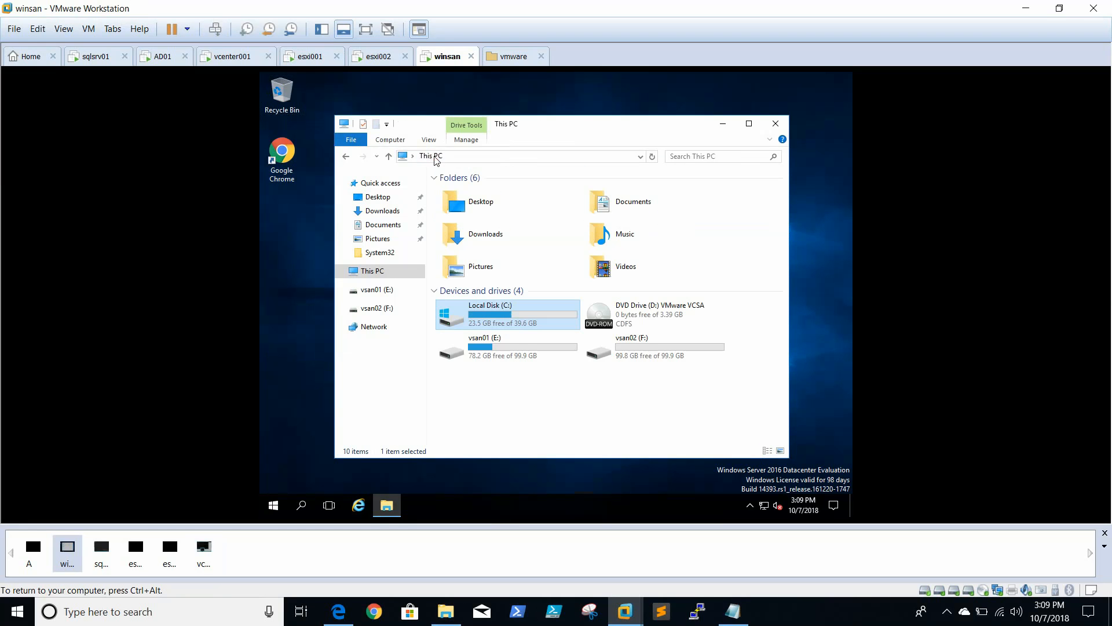
{"action": "double_click", "coordinate": [650, 311]}
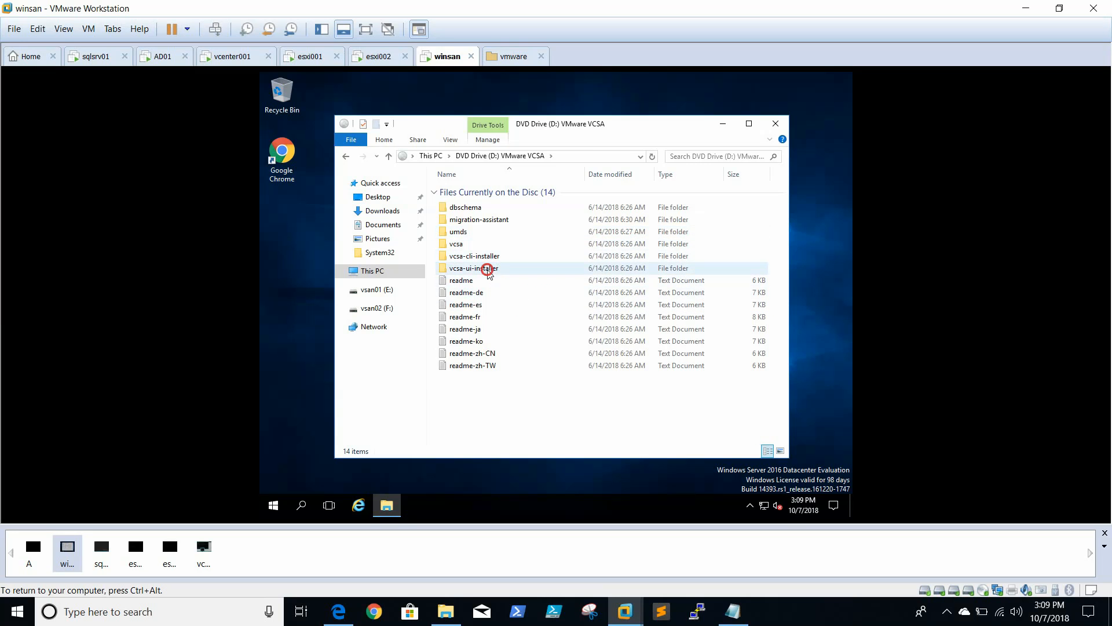
Run installer as administrator from the vcsa-ui-installer\win32 folder on the VCSA disc
{"action": "left_click", "coordinate": [488, 270]}
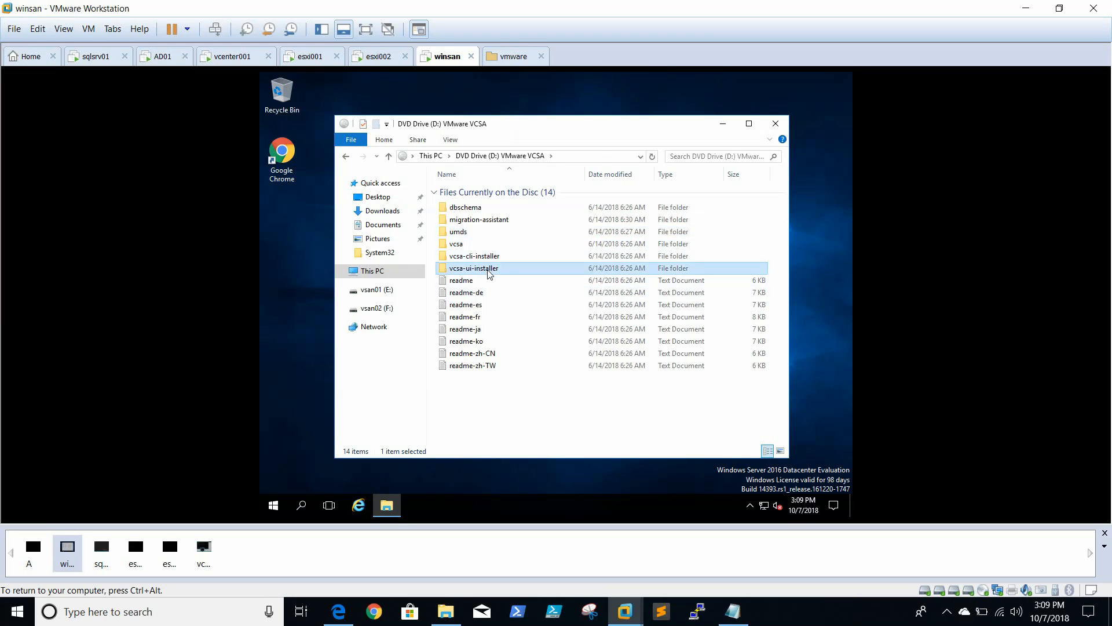
{"action": "double_click", "coordinate": [489, 270]}
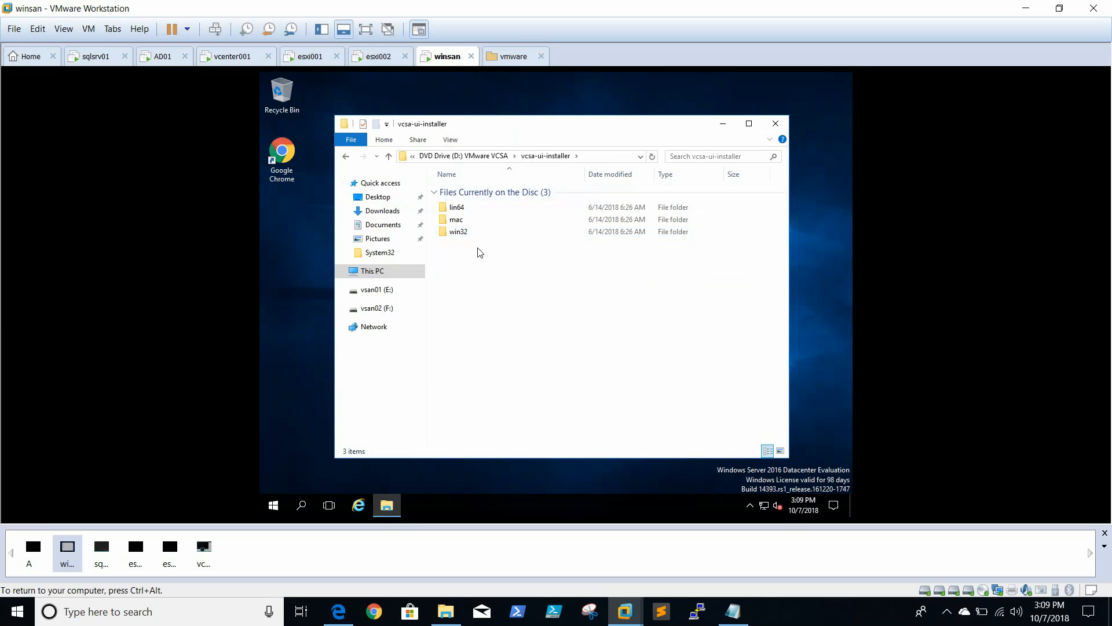
{"action": "double_click", "coordinate": [463, 232]}
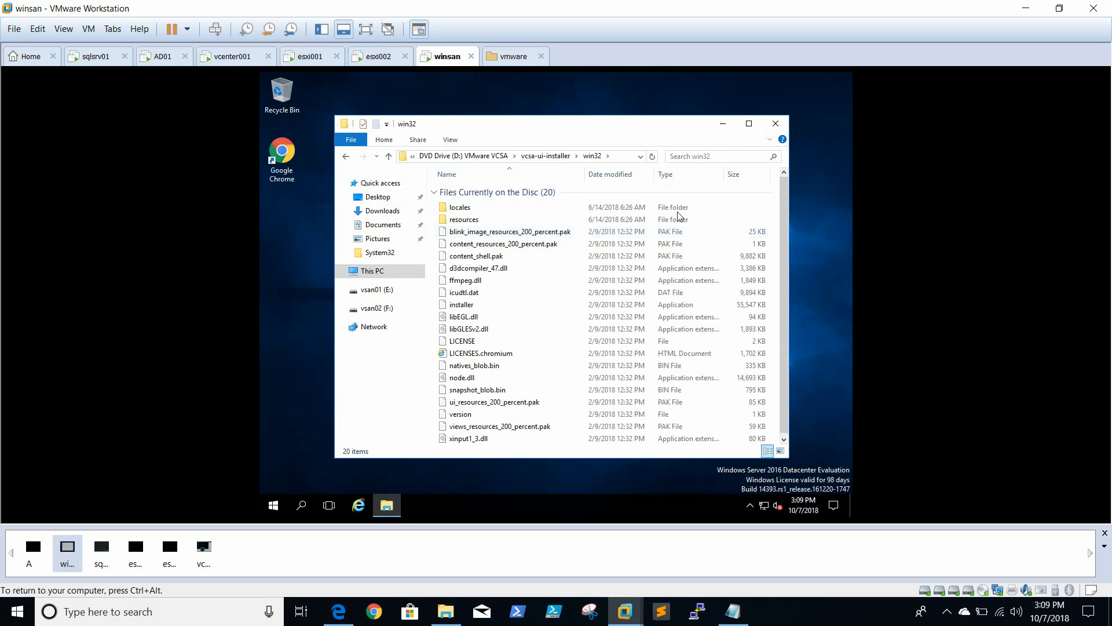
{"action": "left_click", "coordinate": [473, 306]}
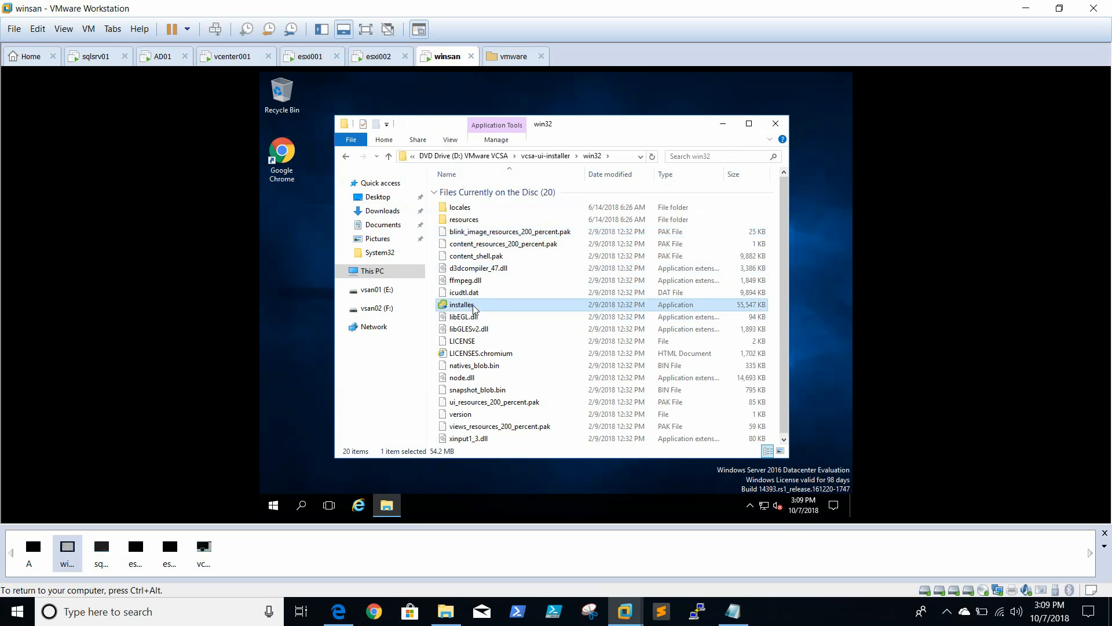
{"action": "right_click", "coordinate": [473, 307]}
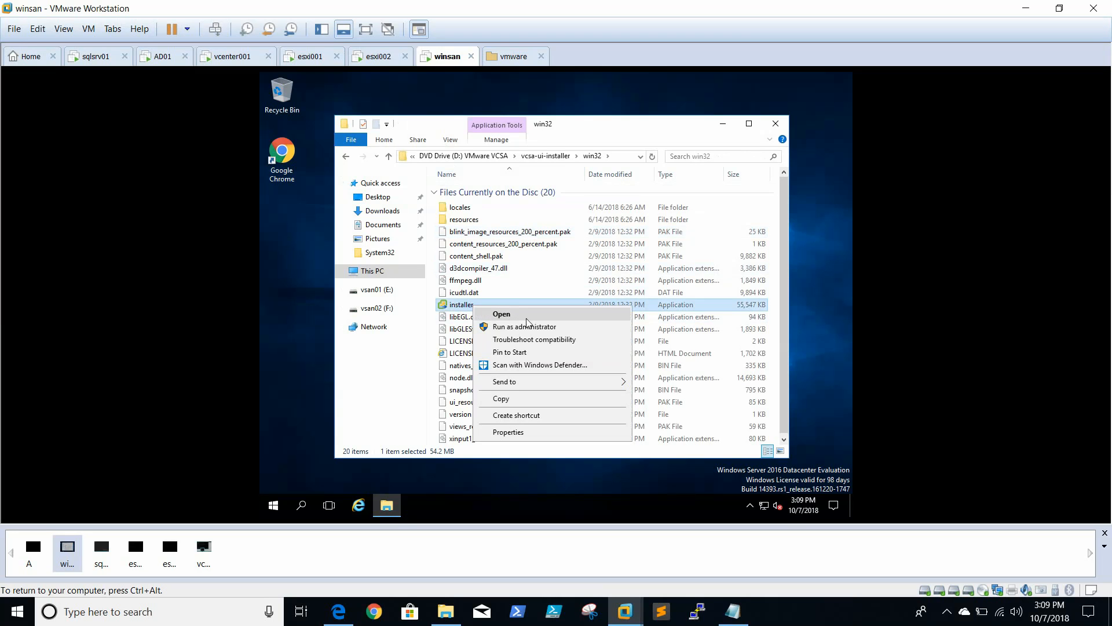
{"action": "left_click", "coordinate": [539, 328]}
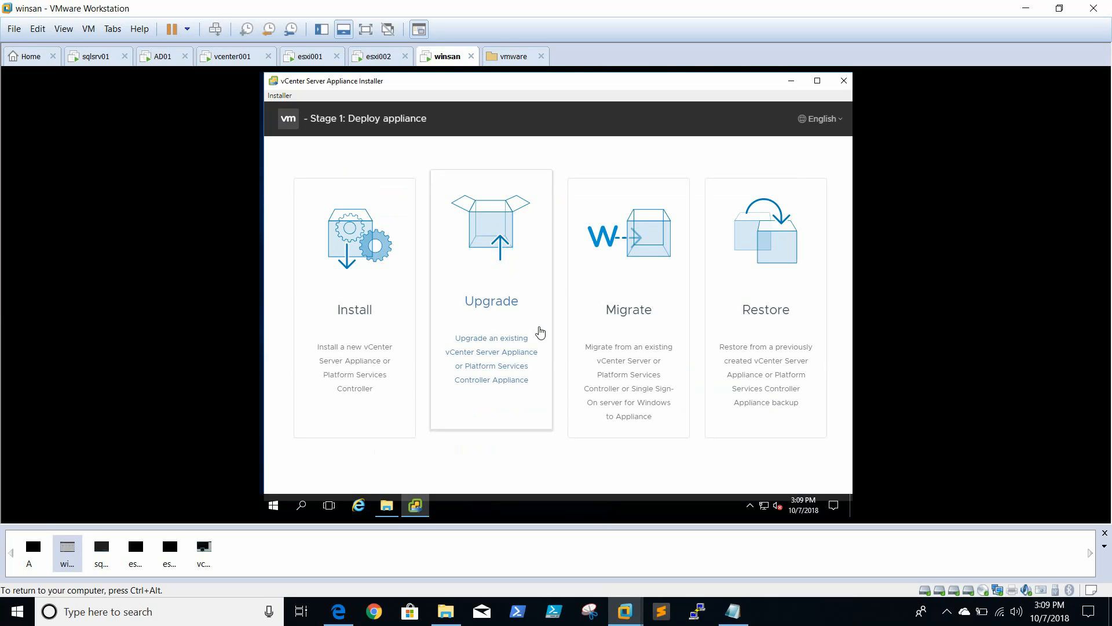
{"action": "key", "text": "ctrl+alt"}
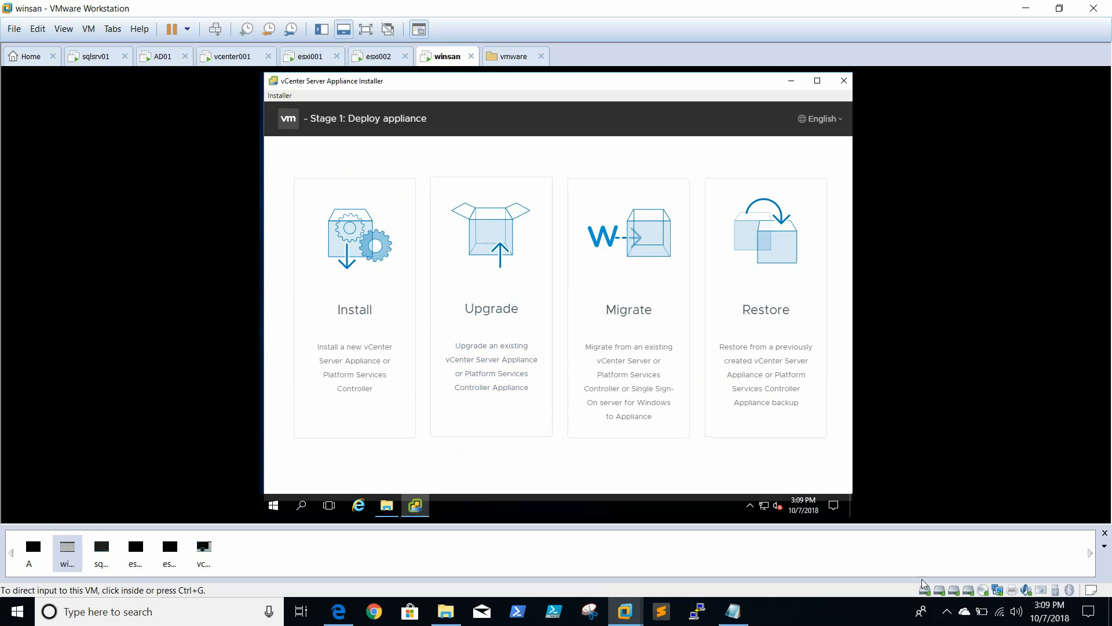
{"action": "left_click", "coordinate": [947, 611]}
{"action": "left_click", "coordinate": [848, 620]}
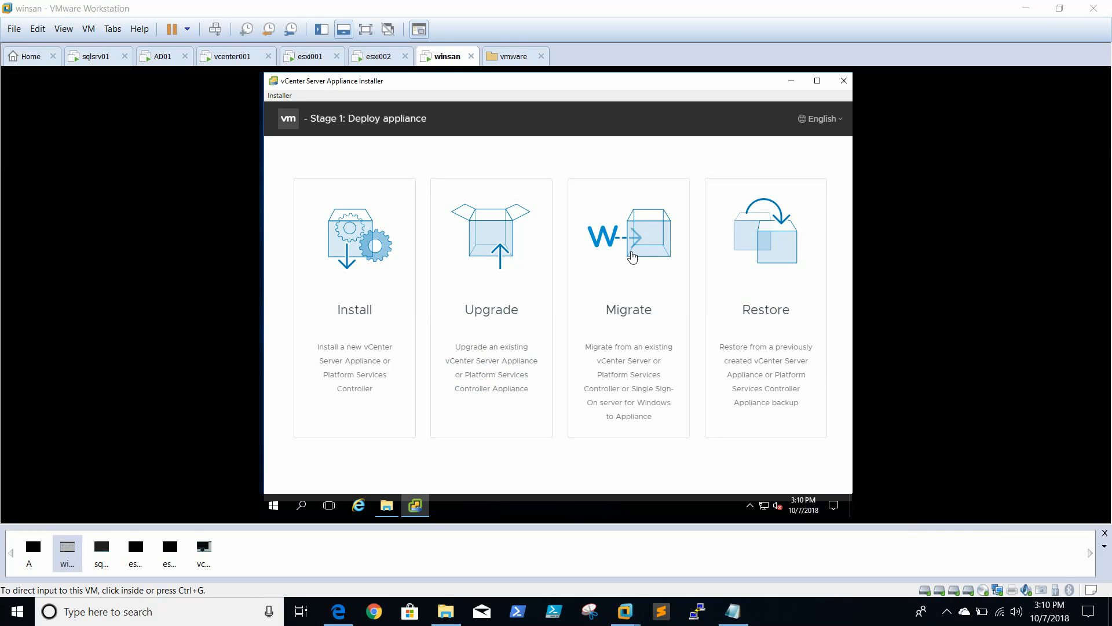
Start the Migrate workflow in the vCenter Server Appliance Installer and proceed past the Introduction to the license agreement
{"action": "left_click", "coordinate": [656, 241]}
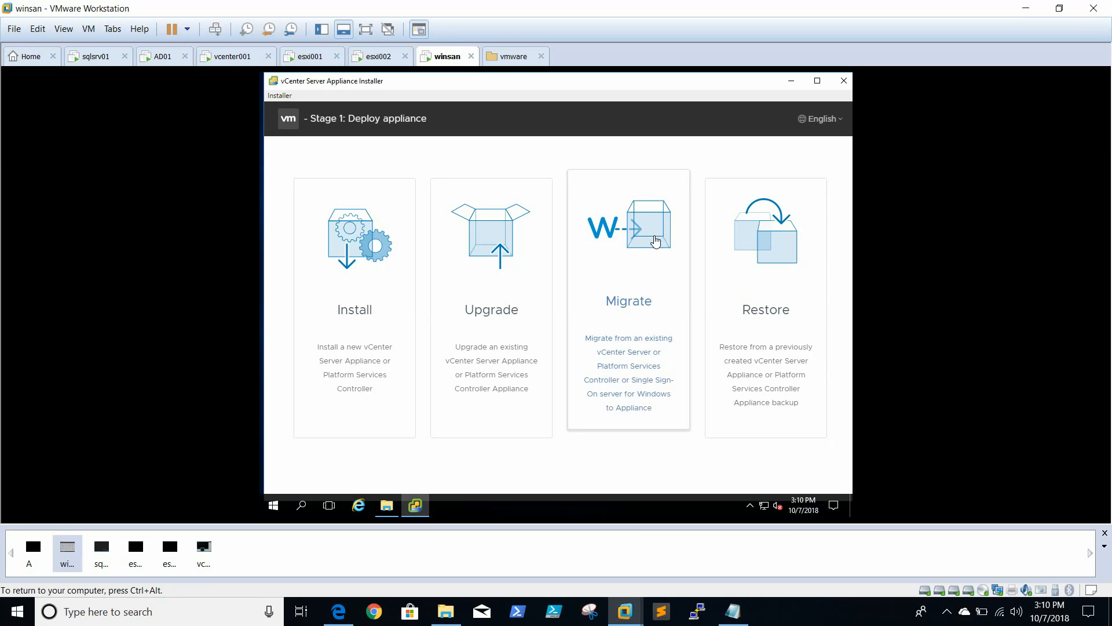
{"action": "left_click", "coordinate": [631, 363]}
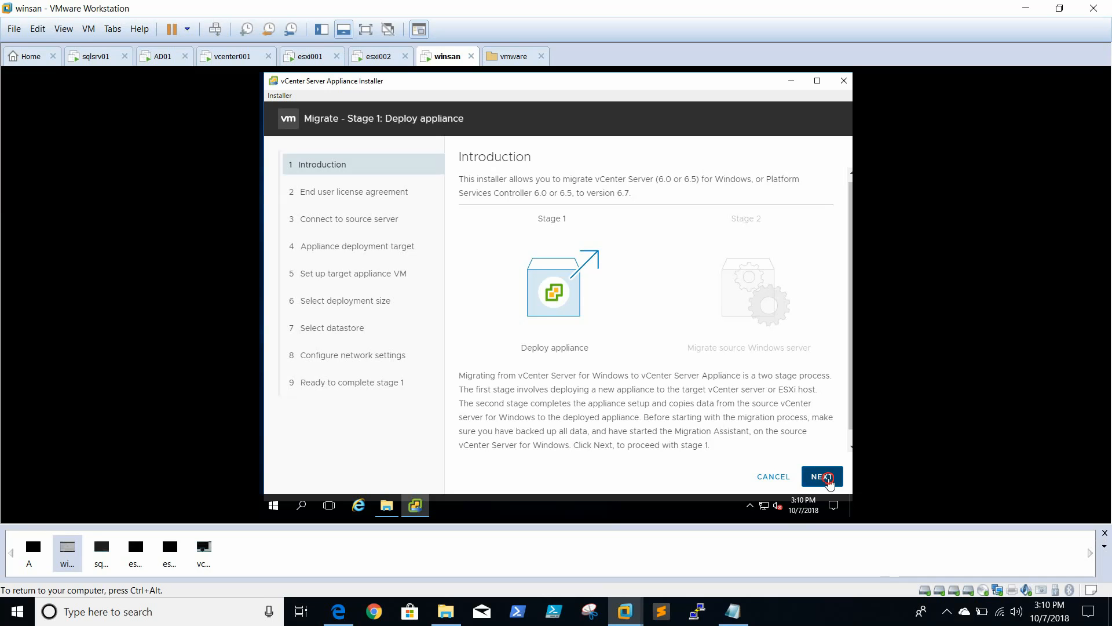
{"action": "left_click", "coordinate": [831, 480]}
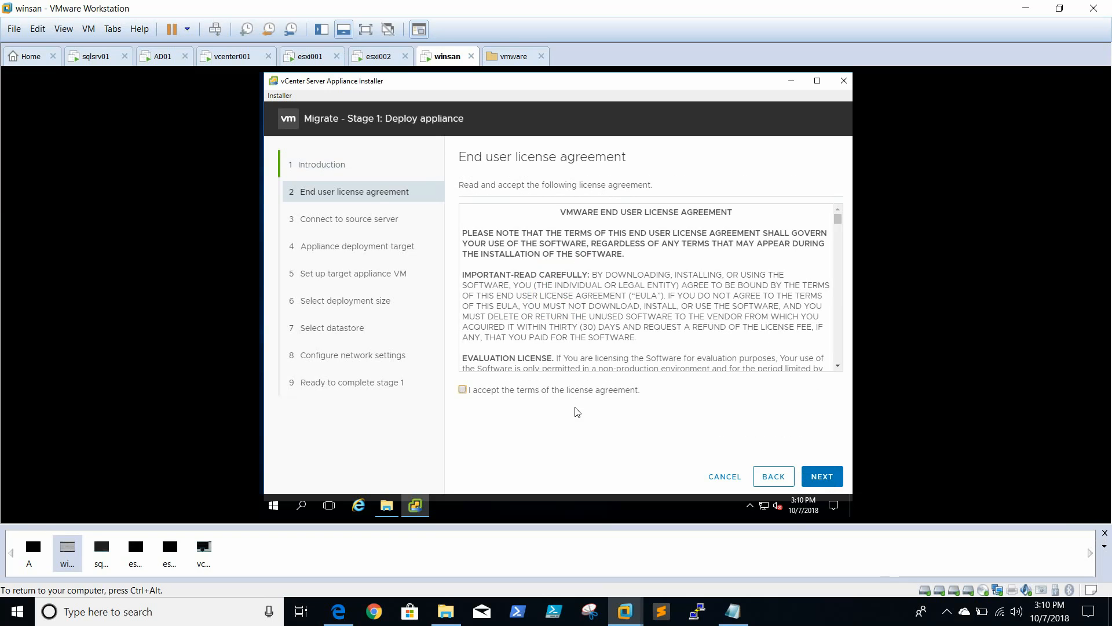
Accept the end user license agreement and proceed to the source server connection settings
{"action": "left_click", "coordinate": [572, 390]}
{"action": "left_click", "coordinate": [807, 472]}
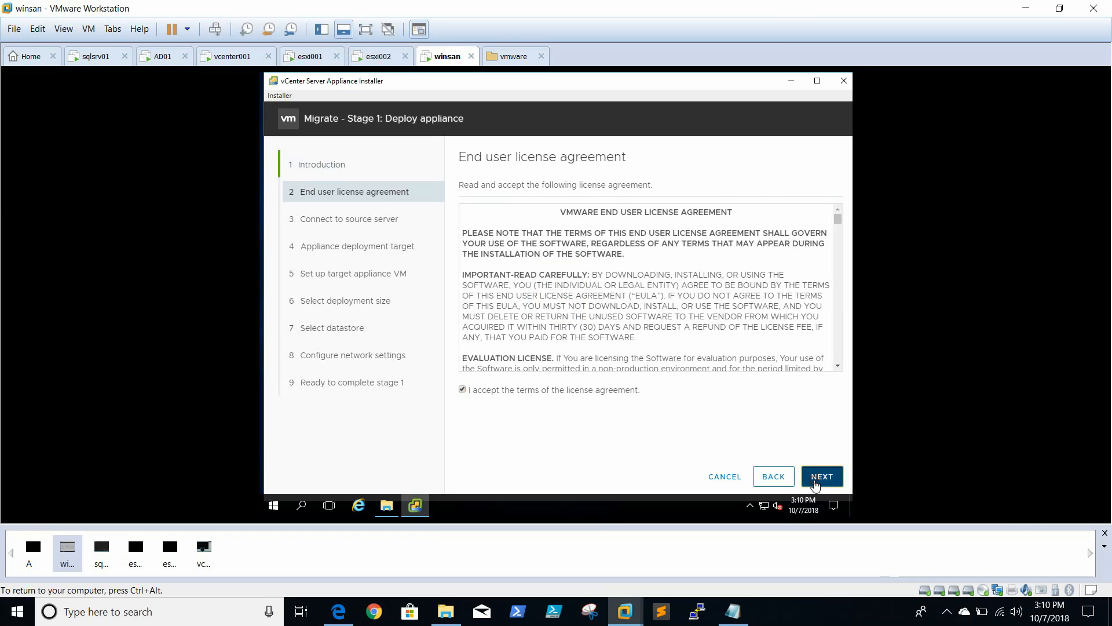
{"action": "left_click", "coordinate": [948, 612]}
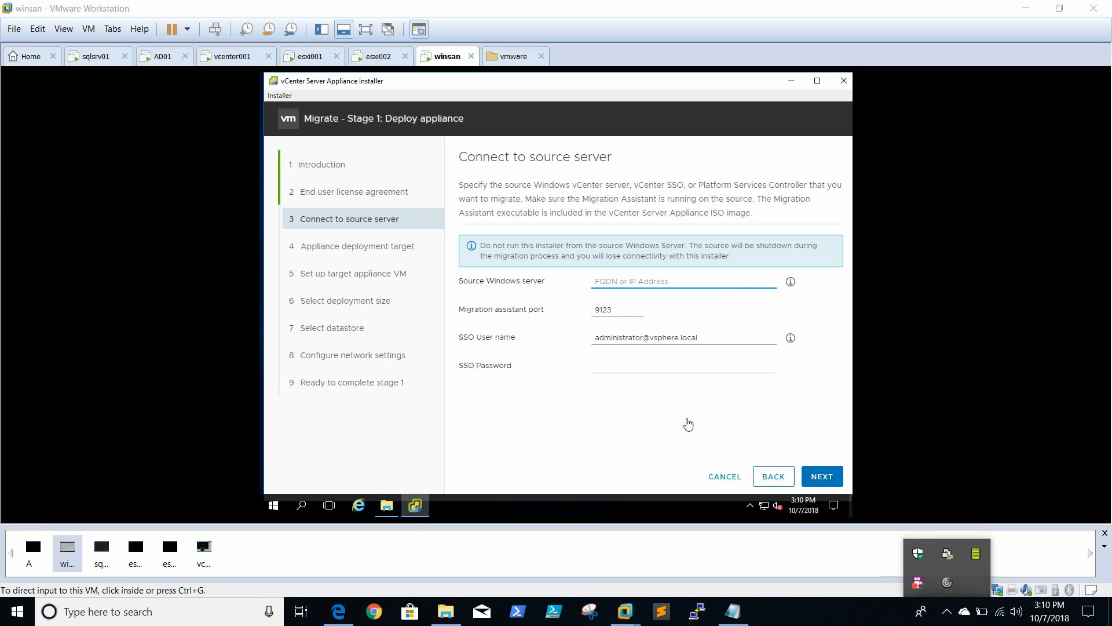
Connect to the source Windows server 192.168.0.50 with the SSO password and accept its certificate thumbprint
{"action": "left_click", "coordinate": [683, 420]}
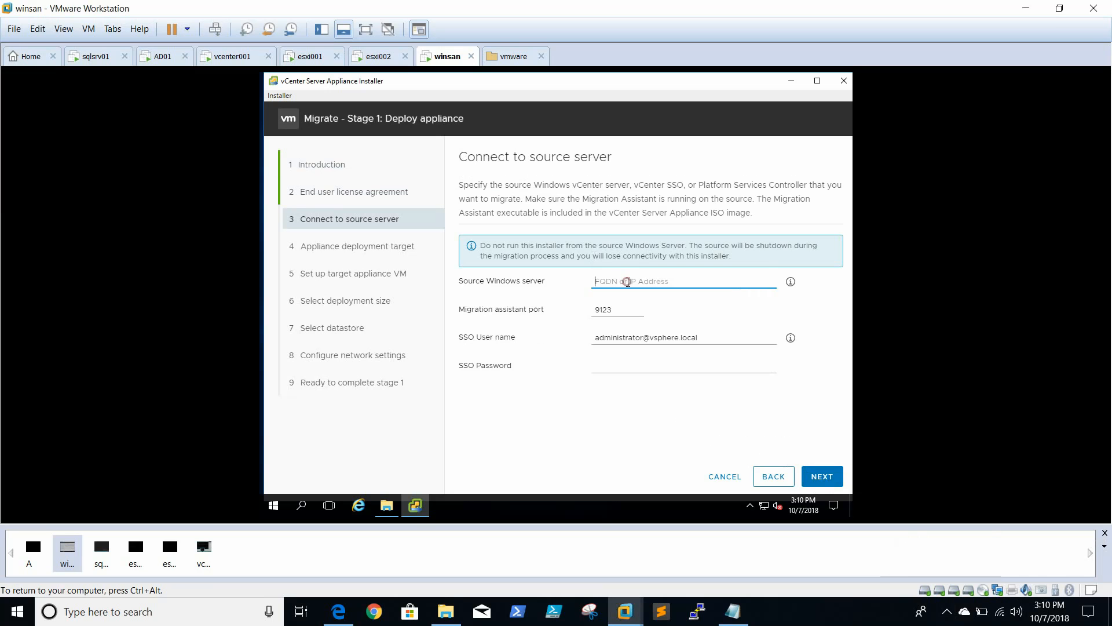
{"action": "type", "text": "192"}
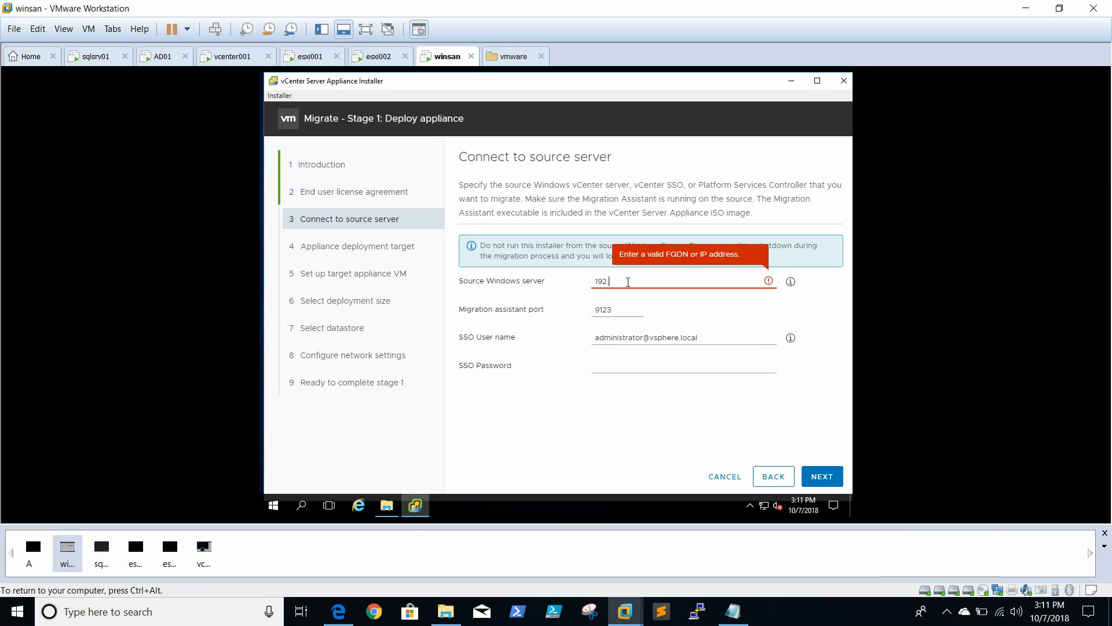
{"action": "type", "text": ".168.0.50"}
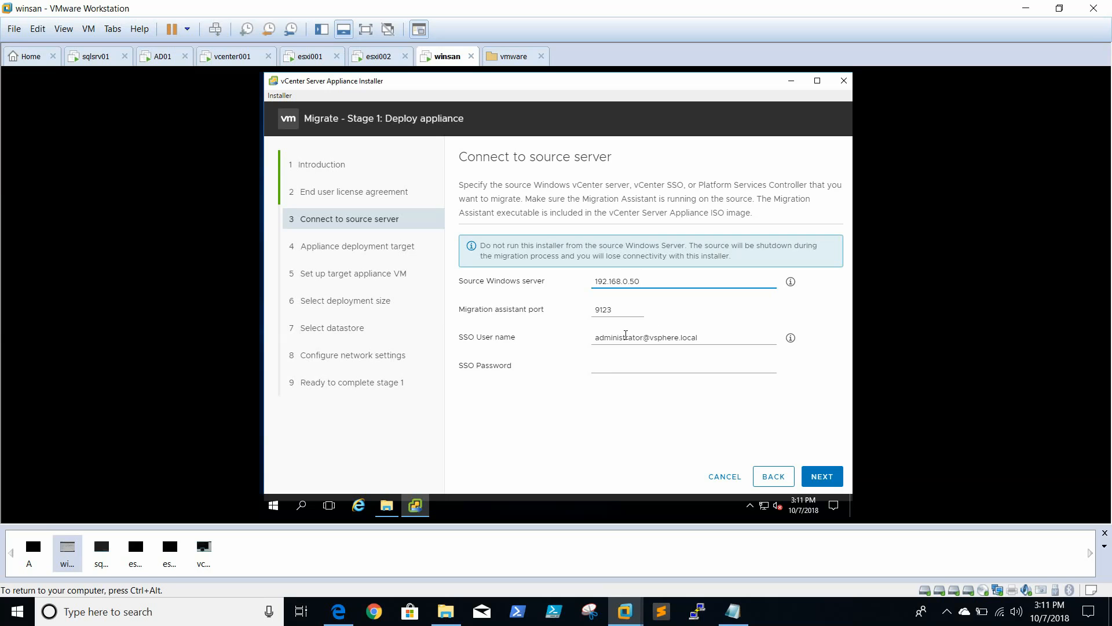
{"action": "left_click", "coordinate": [655, 363]}
{"action": "type", "text": "••••••••"}
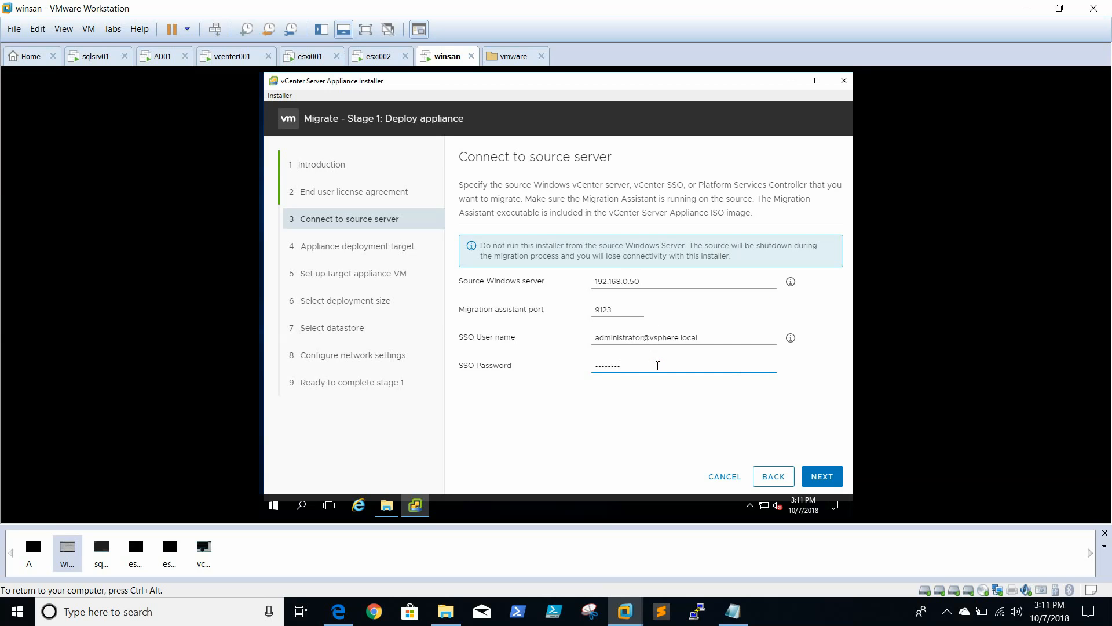
{"action": "type", "text": "••••"}
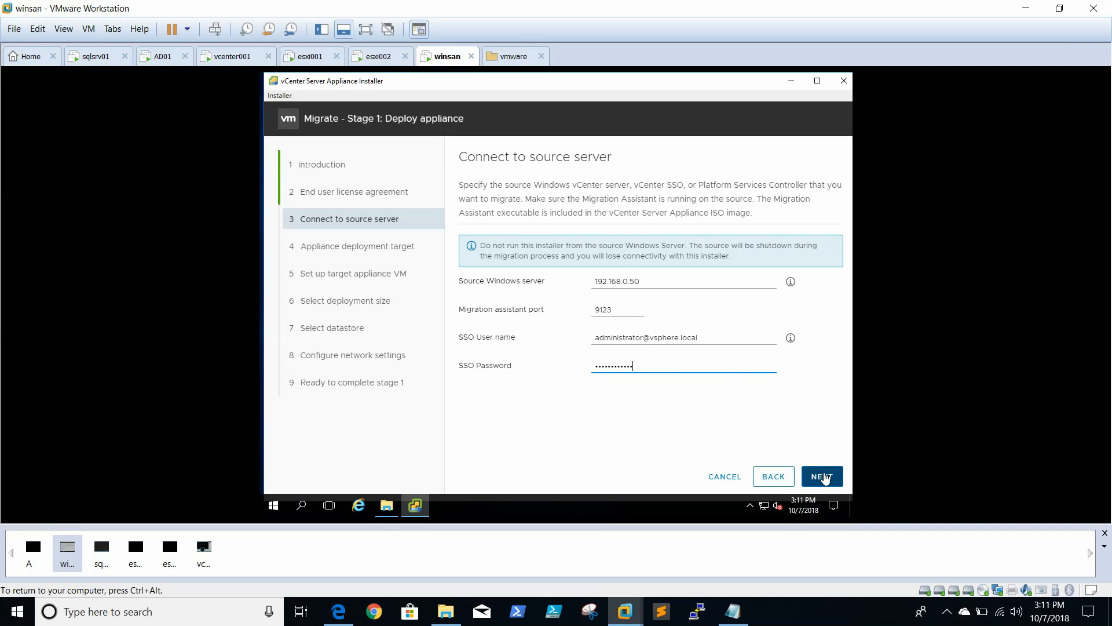
{"action": "left_click", "coordinate": [825, 477]}
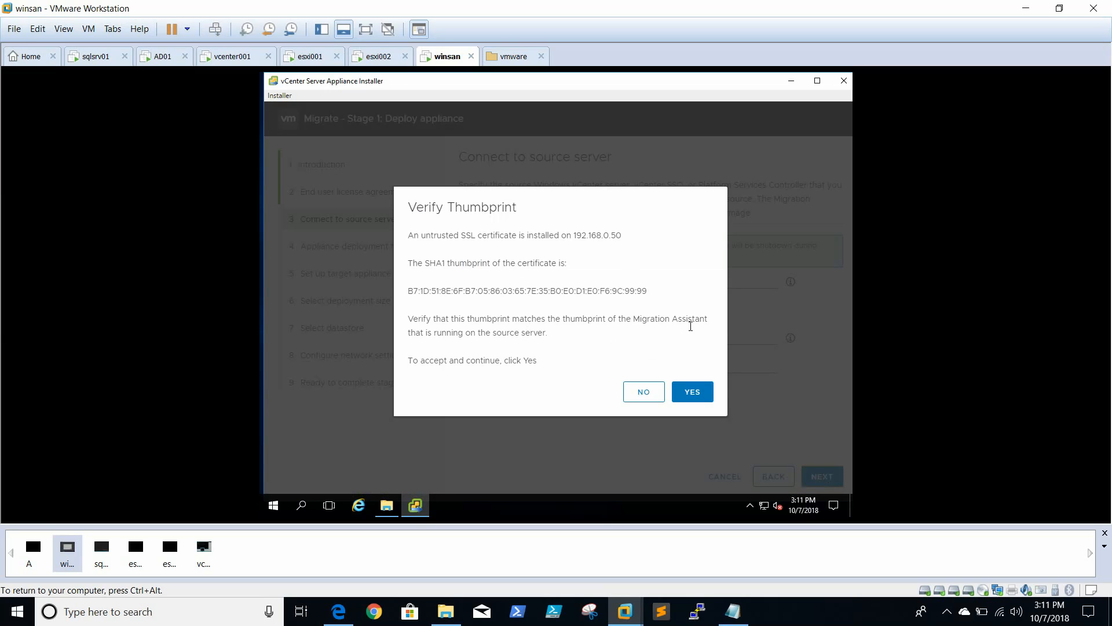
{"action": "left_click", "coordinate": [700, 392]}
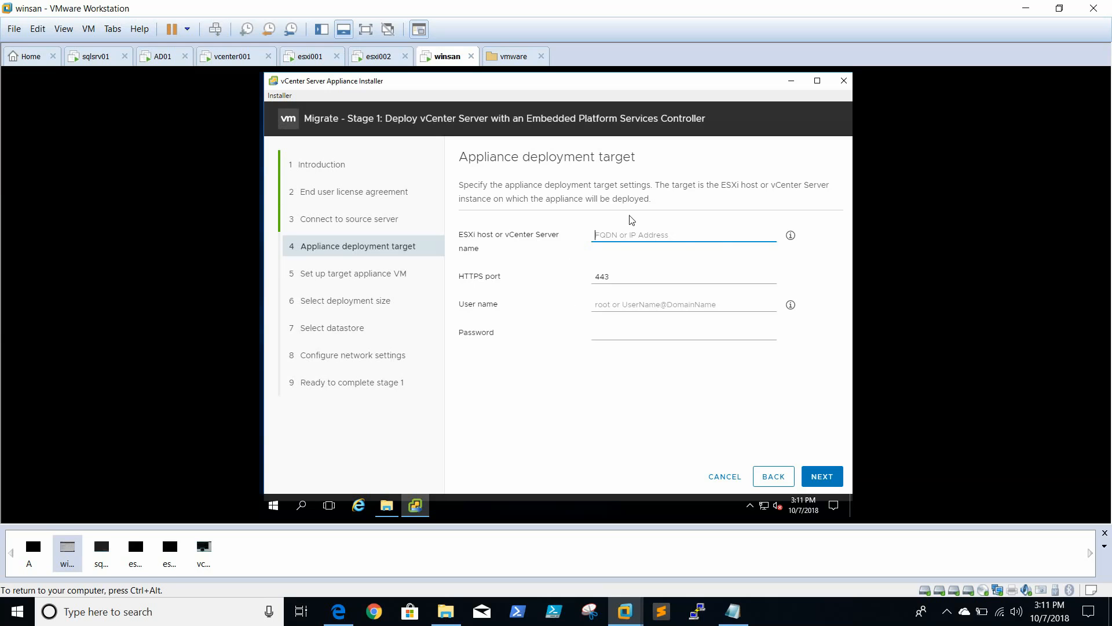
Try to connect to ESXi host 192.168.0.170 as the deployment target, using the user name root and its password
{"action": "left_click", "coordinate": [620, 230]}
{"action": "type", "text": "192"}
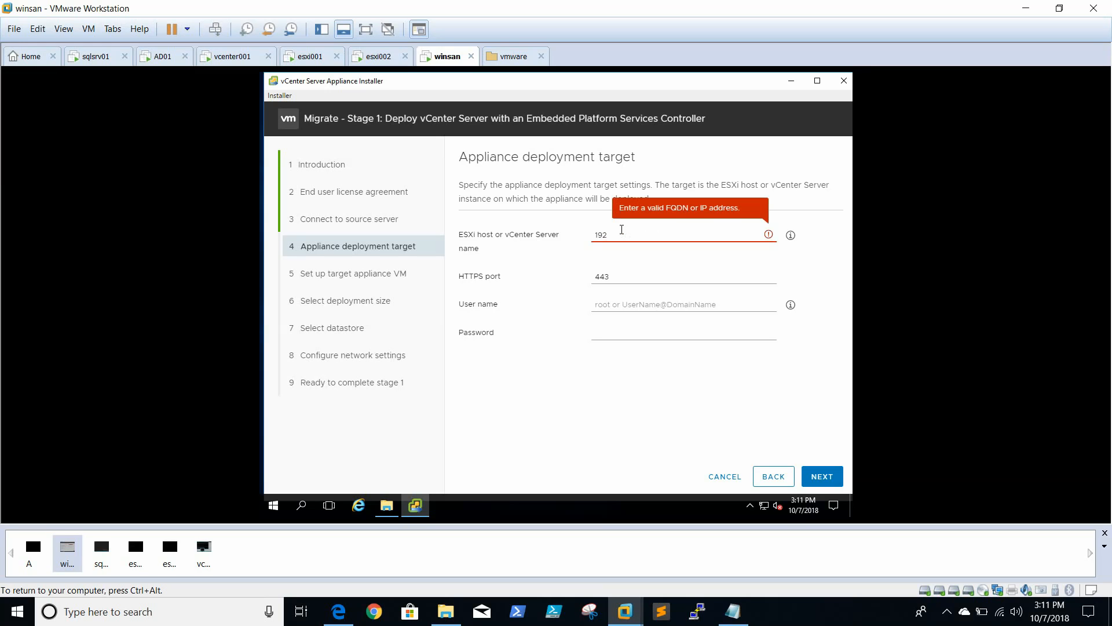
{"action": "type", "text": ".16"}
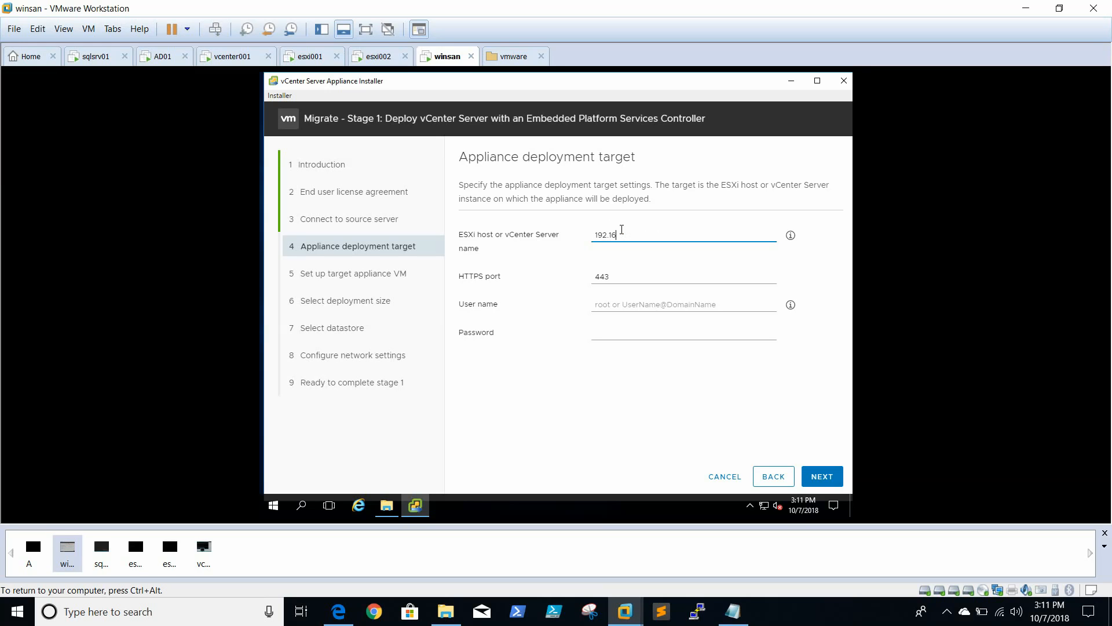
{"action": "type", "text": "8.0.170"}
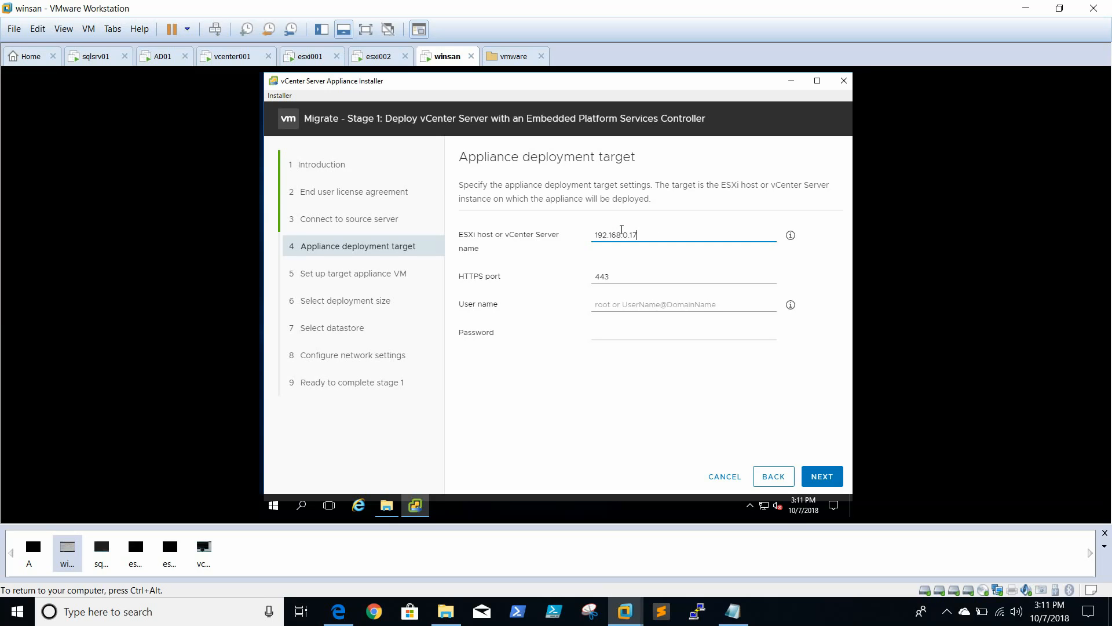
{"action": "key", "text": "Tab"}
{"action": "key", "text": "Tab"}
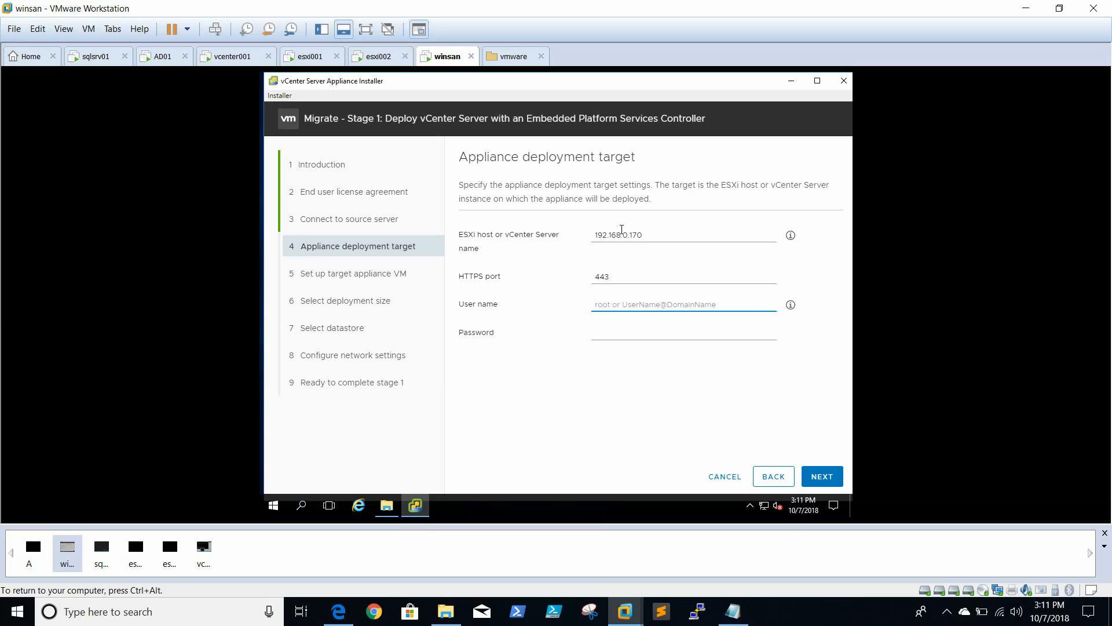
{"action": "type", "text": "root"}
{"action": "key", "text": "Tab"}
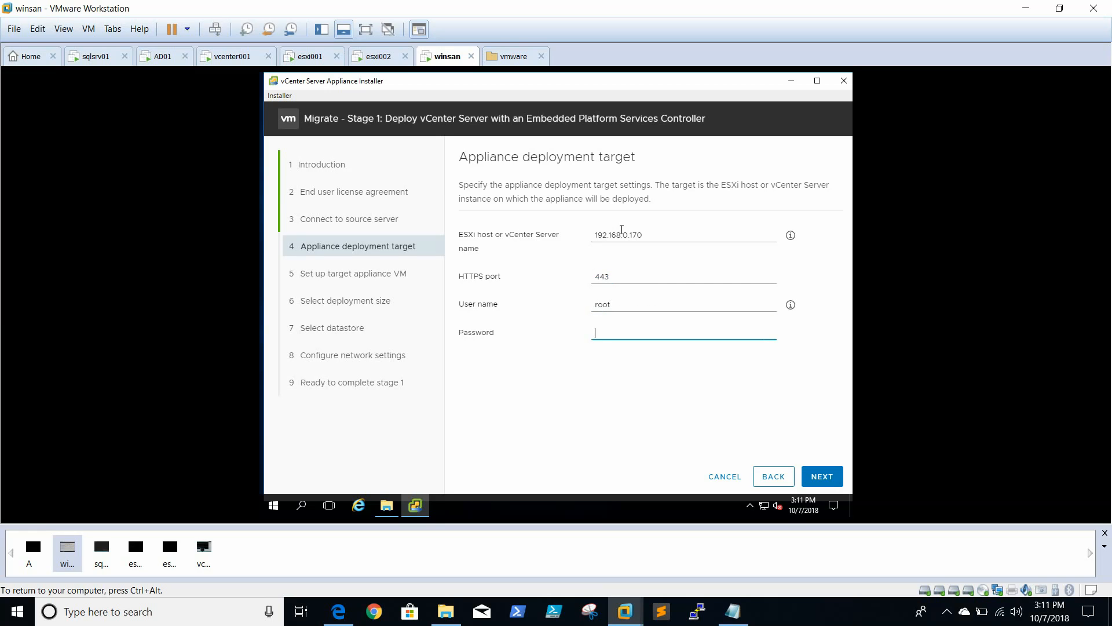
{"action": "type", "text": "••••••••••••"}
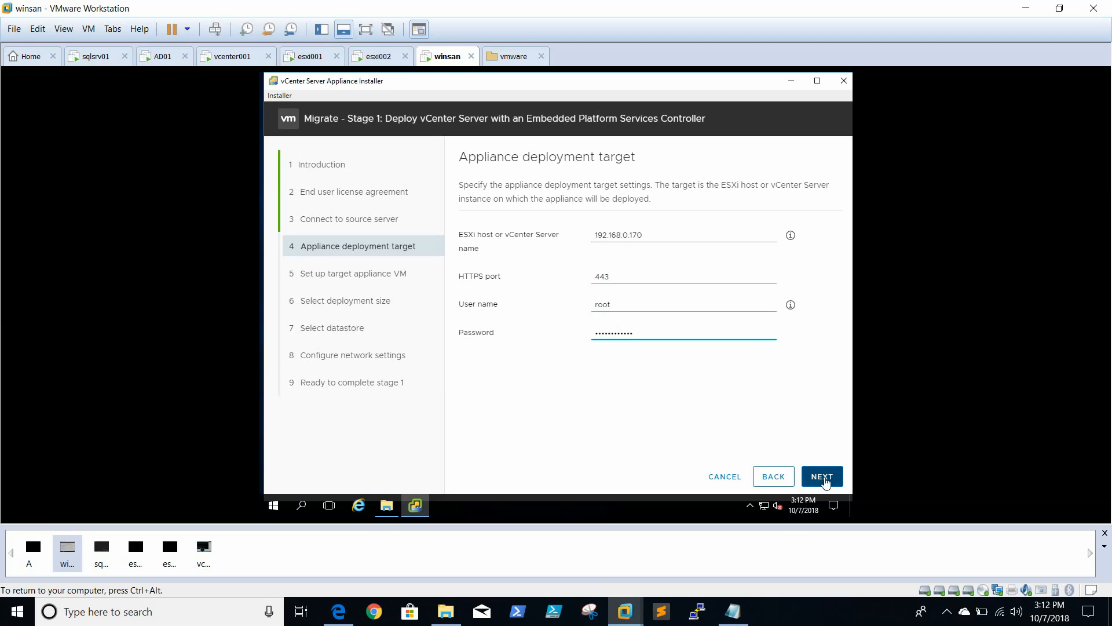
{"action": "left_click", "coordinate": [822, 478]}
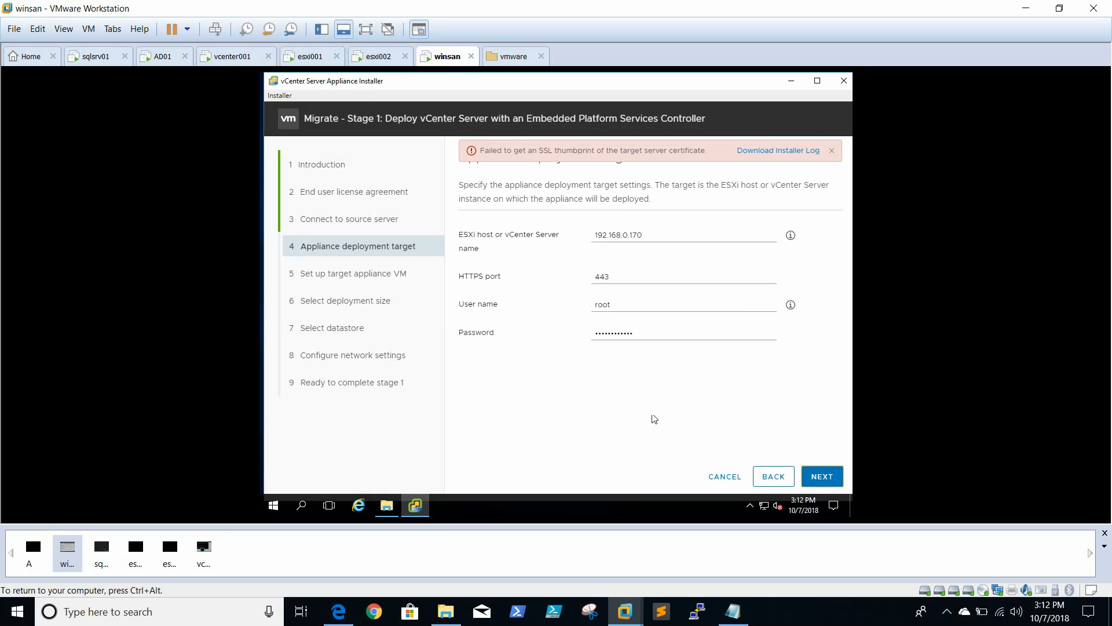
{"action": "key", "text": "ctrl+alt"}
{"action": "left_click", "coordinate": [807, 620]}
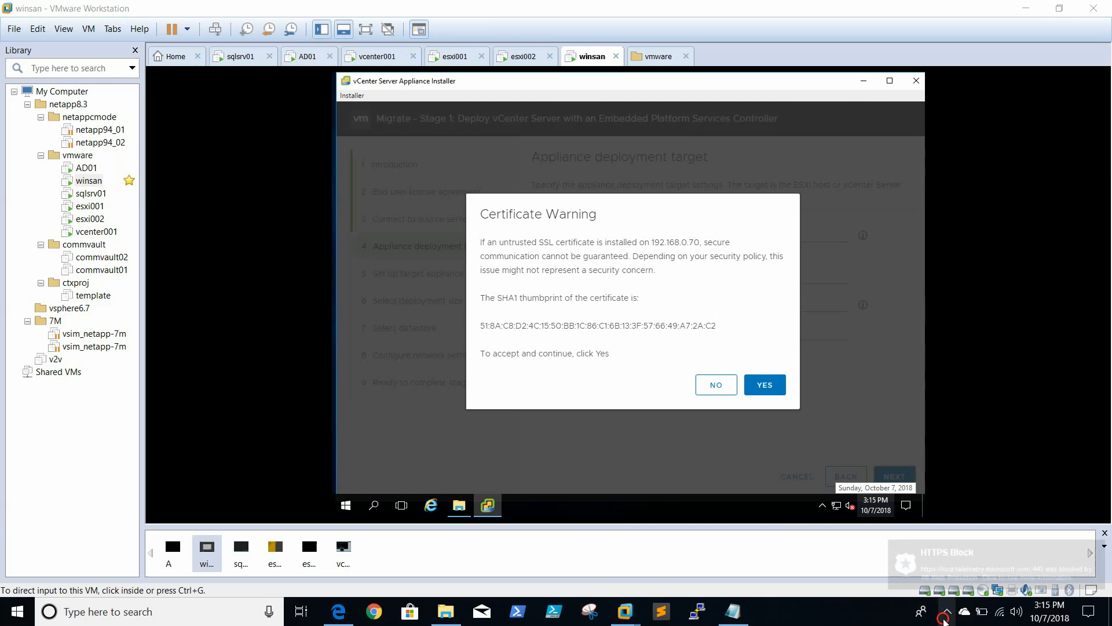
{"action": "left_click", "coordinate": [943, 618]}
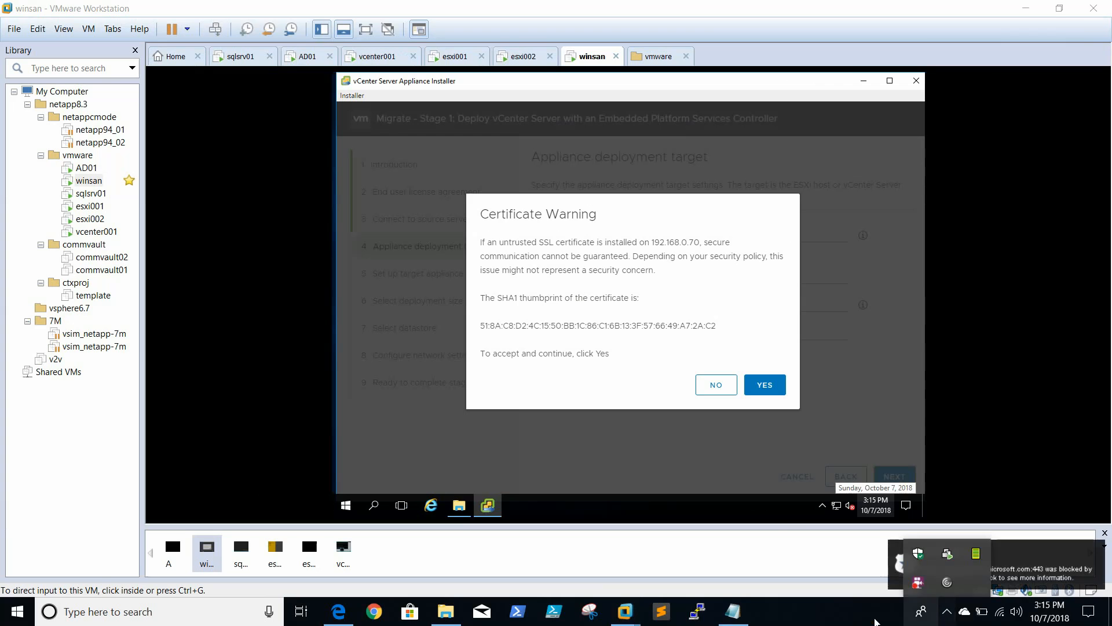
{"action": "left_click", "coordinate": [872, 619]}
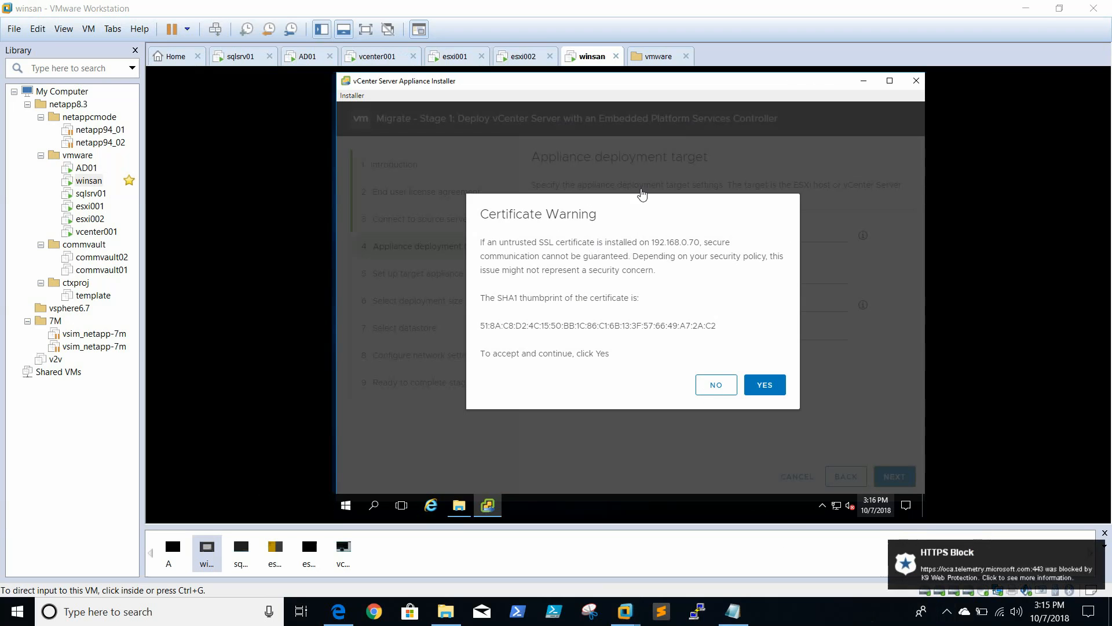
Accept the certificate warning for the deployment target host 192.168.0.70
{"action": "left_click", "coordinate": [670, 266]}
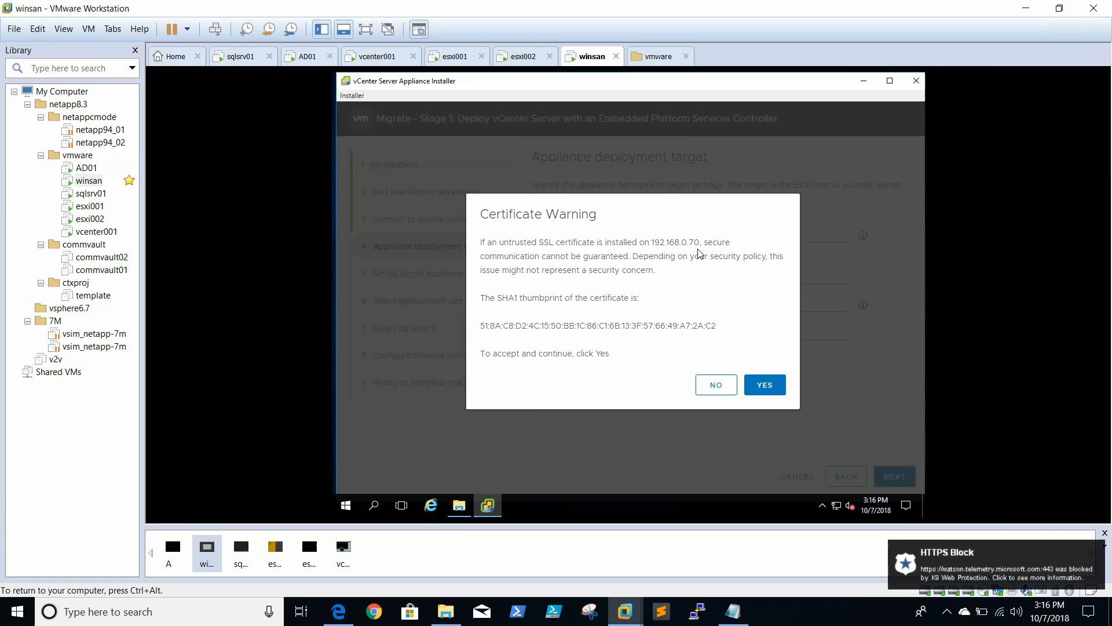
{"action": "left_click", "coordinate": [773, 387]}
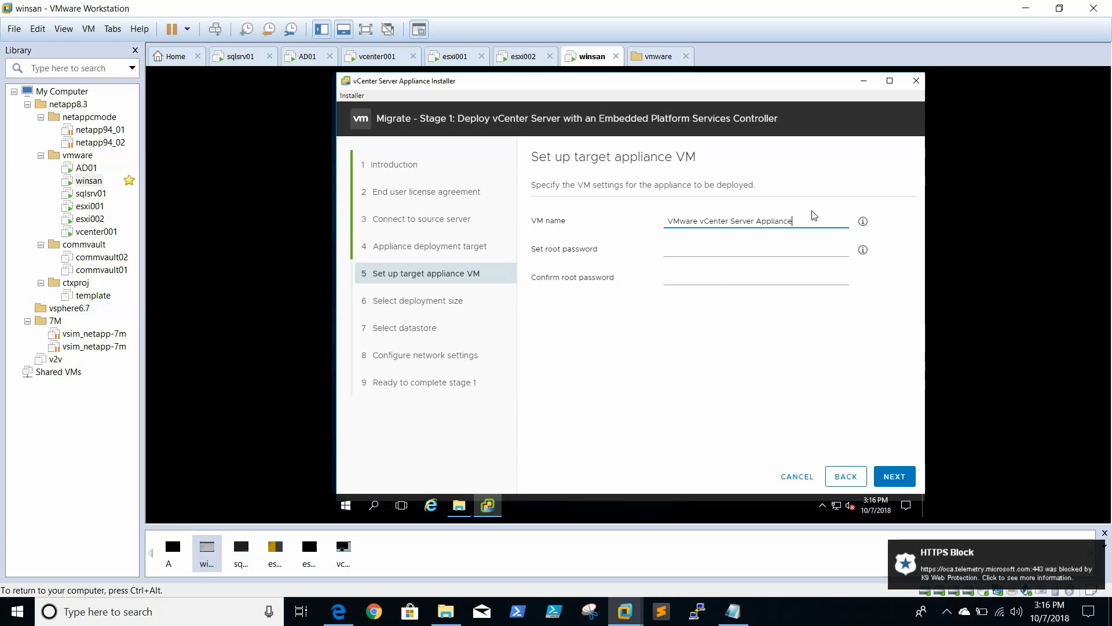
Name the target appliance VM vcsa001, enter and confirm its root password, and proceed to the deployment size
{"action": "left_click_drag", "start_coordinate": [810, 223], "coordinate": [654, 208]}
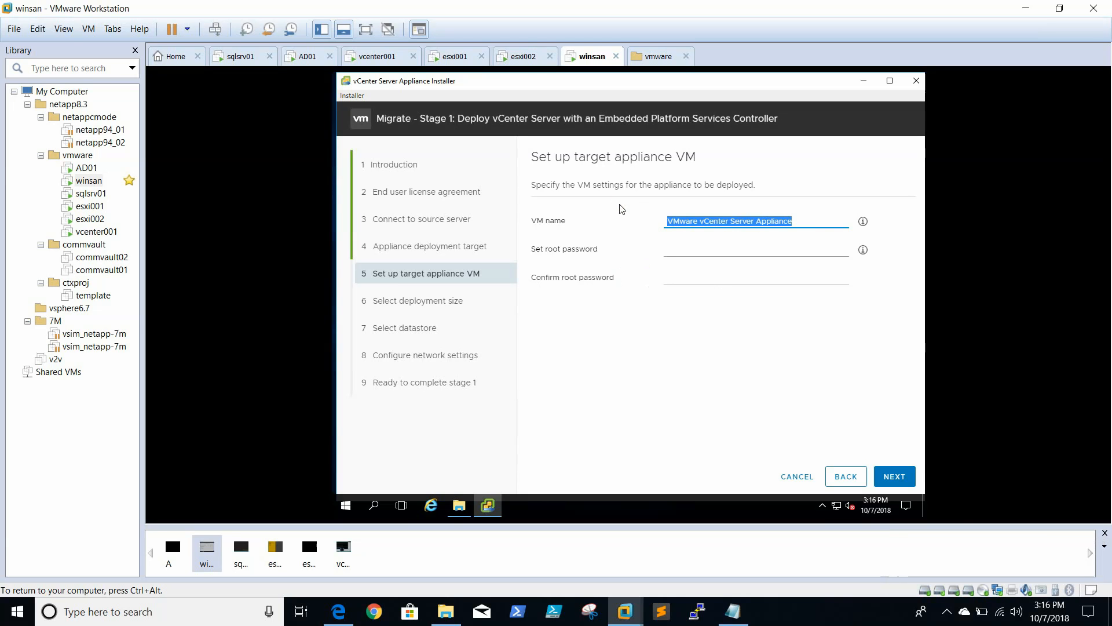
{"action": "type", "text": "vc"}
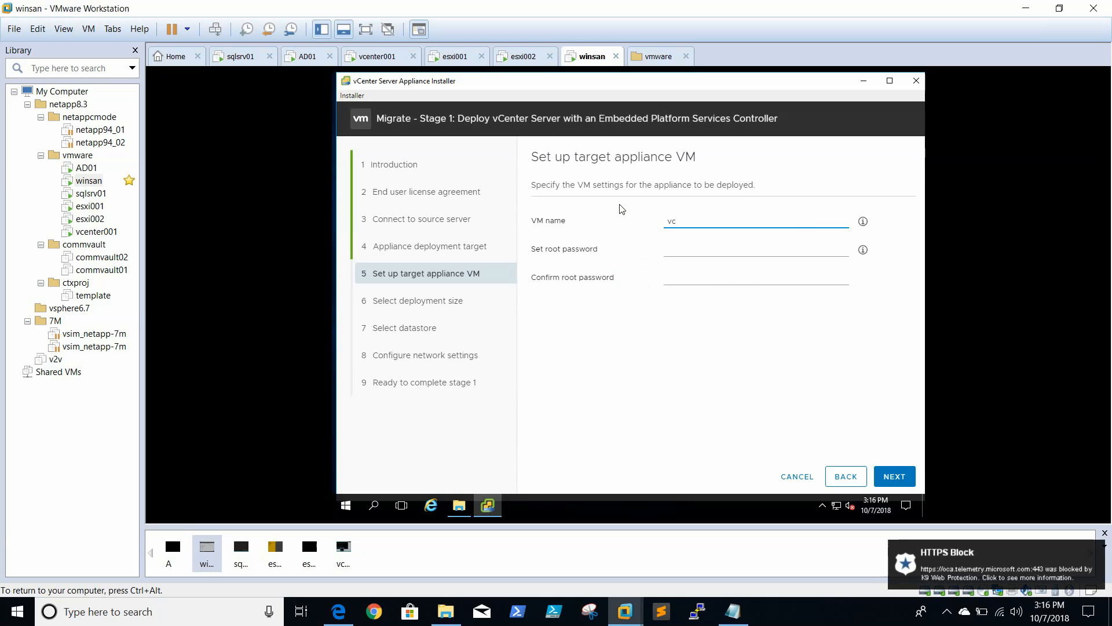
{"action": "type", "text": "sa001"}
{"action": "key", "text": "Tab"}
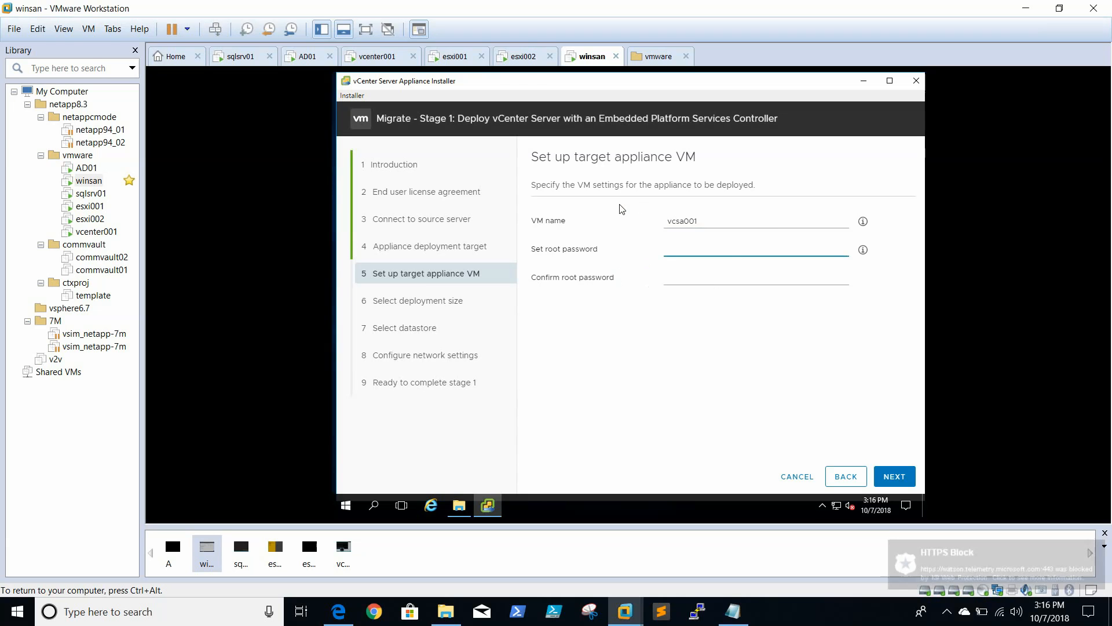
{"action": "type", "text": "VMware1!"}
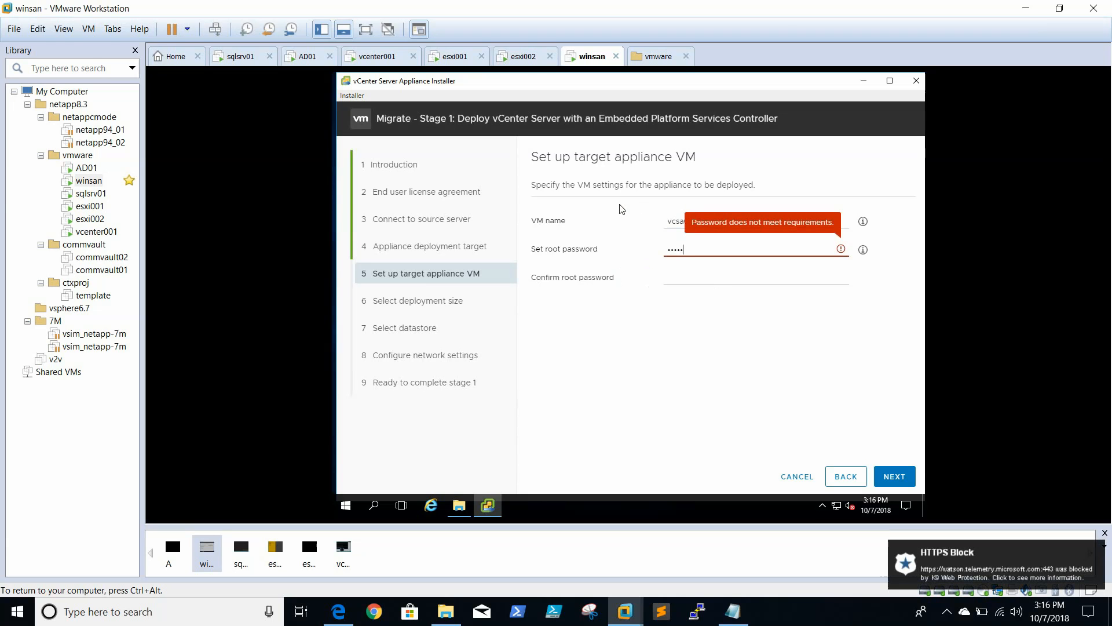
{"action": "type", "text": "•••"}
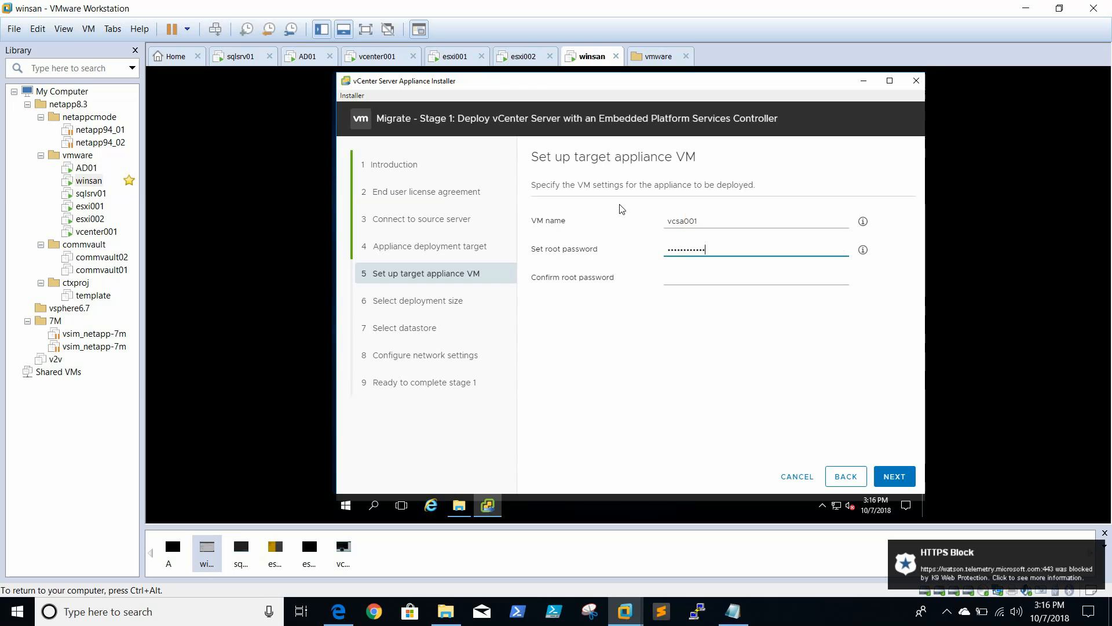
{"action": "key", "text": "Tab"}
{"action": "type", "text": "•••••••••"}
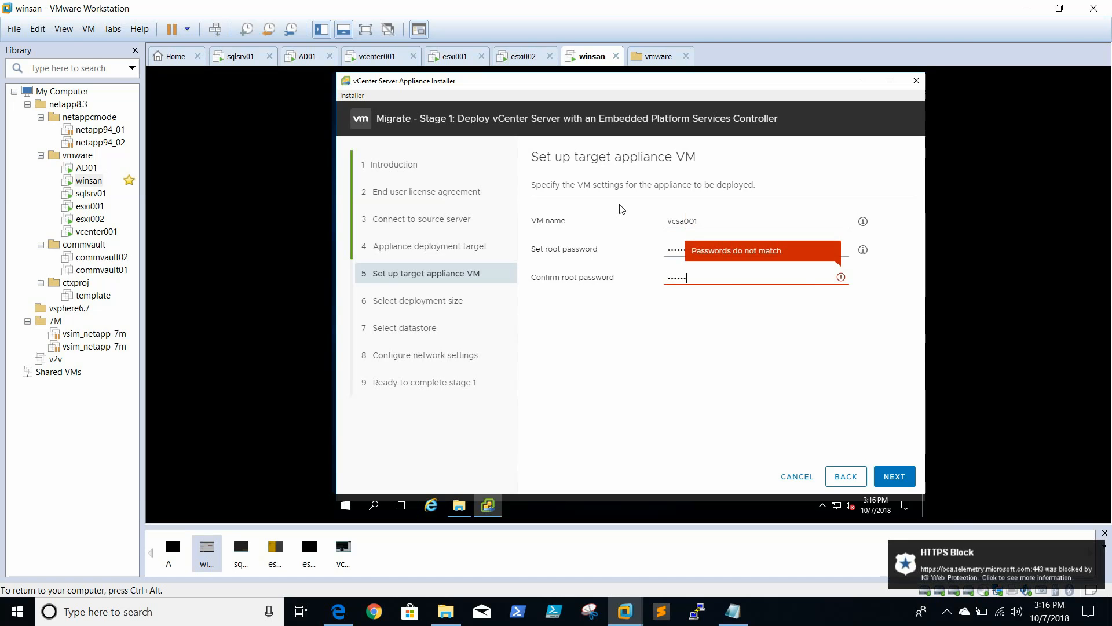
{"action": "type", "text": "•••"}
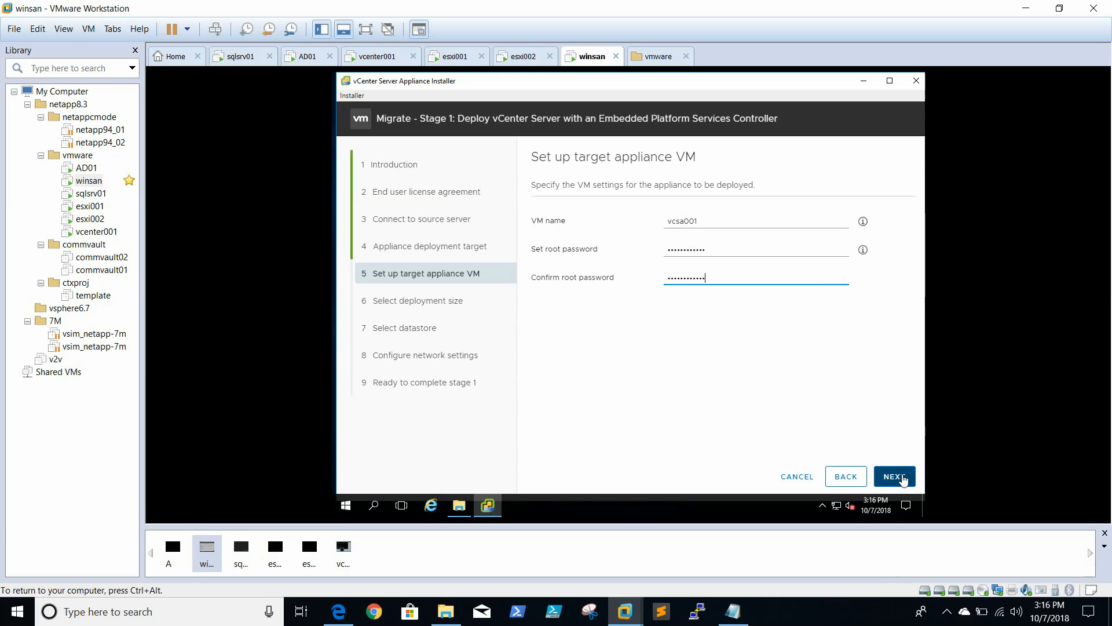
{"action": "left_click", "coordinate": [902, 477]}
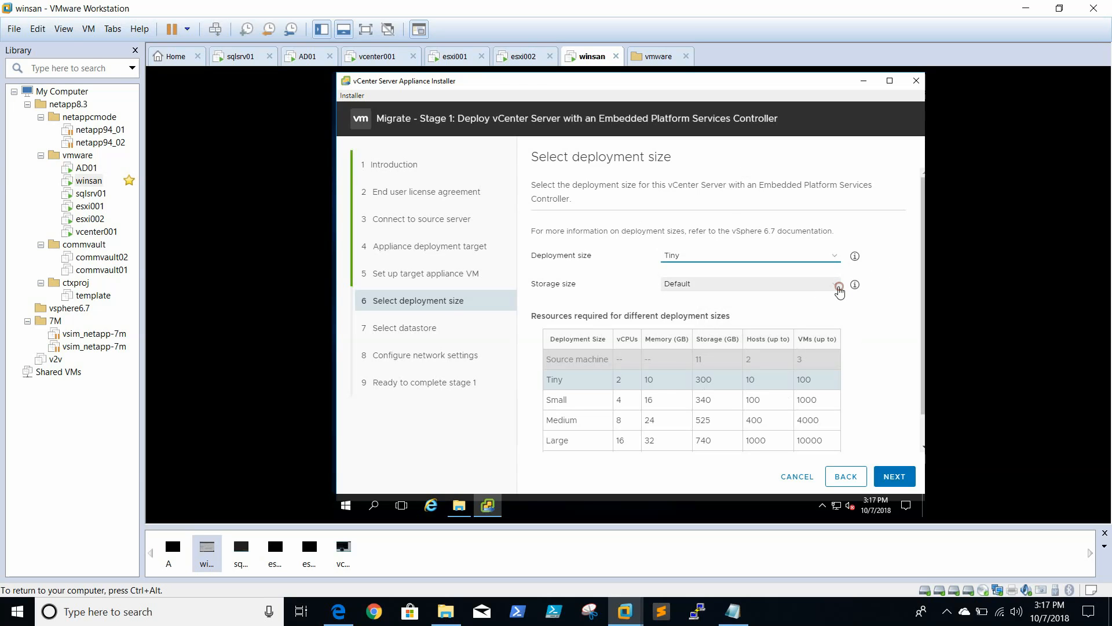
Check the storage size options, keep the Tiny deployment size with Default storage, and proceed to datastore selection
{"action": "left_click", "coordinate": [838, 290]}
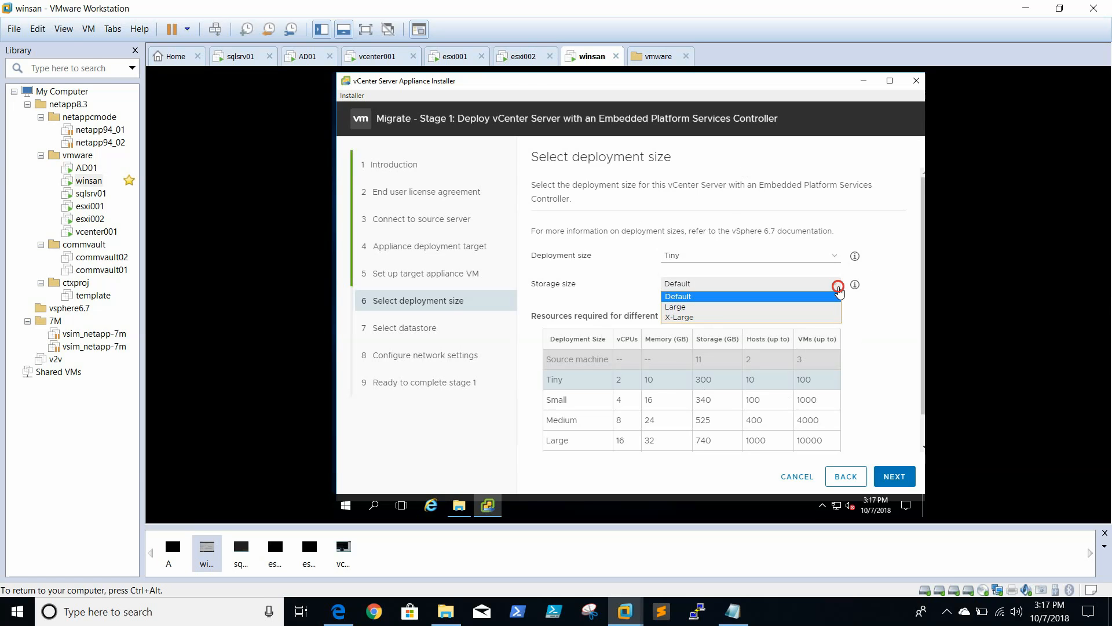
{"action": "left_click", "coordinate": [840, 291]}
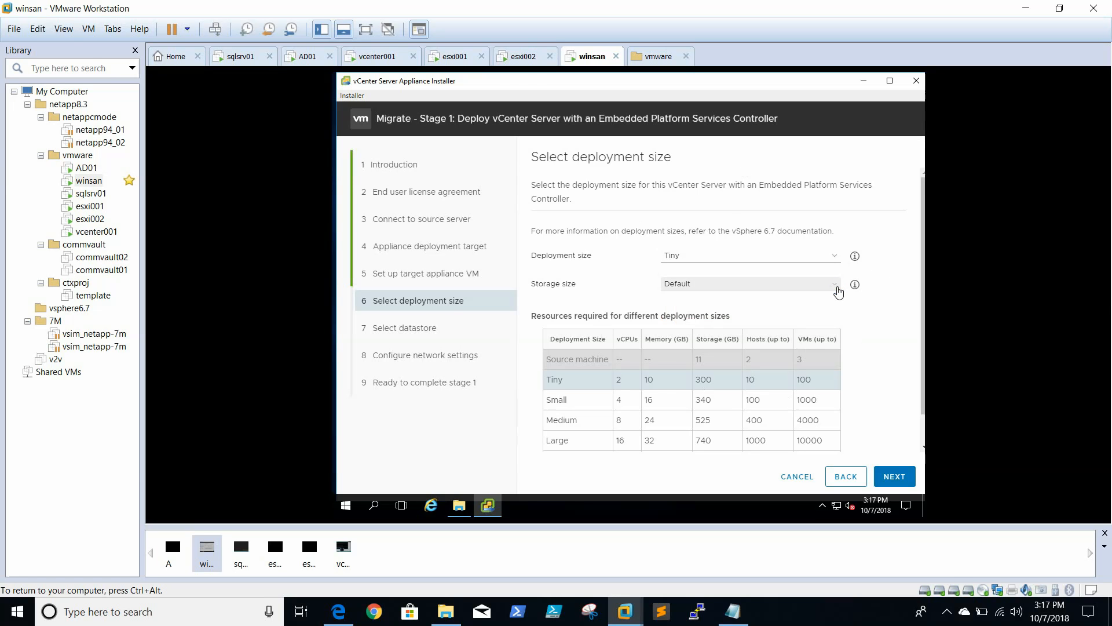
{"action": "left_click", "coordinate": [838, 291]}
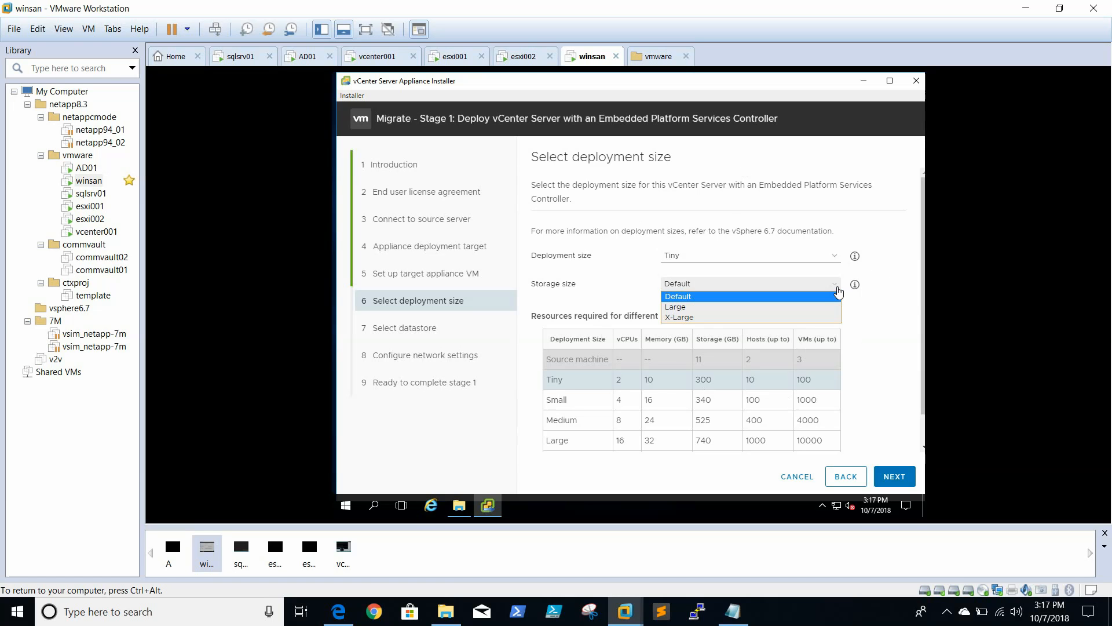
{"action": "left_click", "coordinate": [912, 321]}
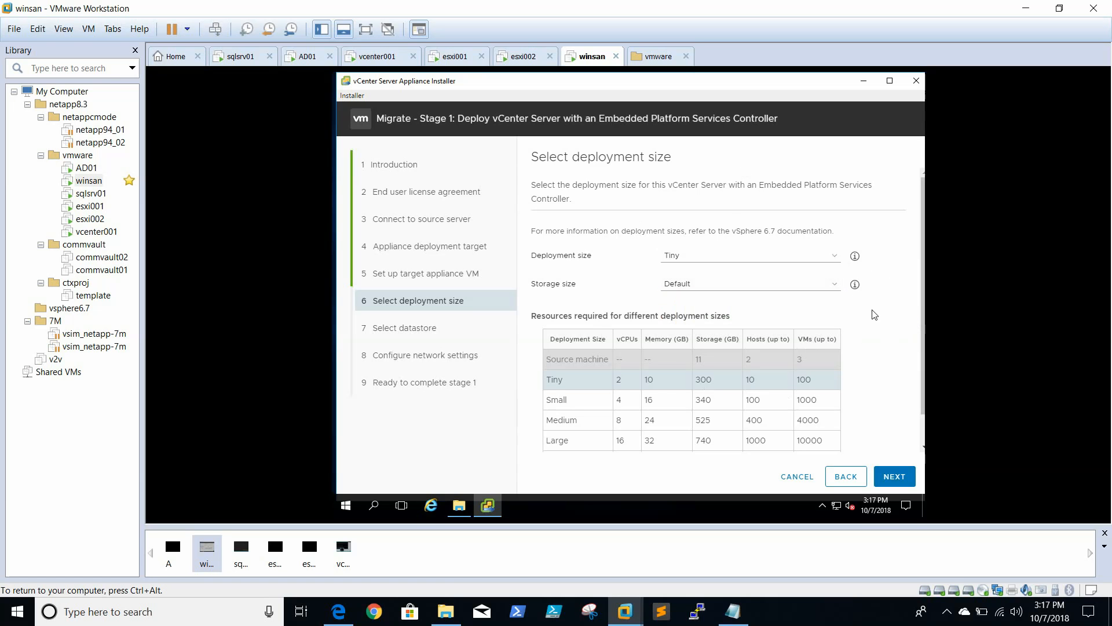
{"action": "left_click_drag", "start_coordinate": [874, 316], "coordinate": [831, 301]}
{"action": "left_click", "coordinate": [898, 479]}
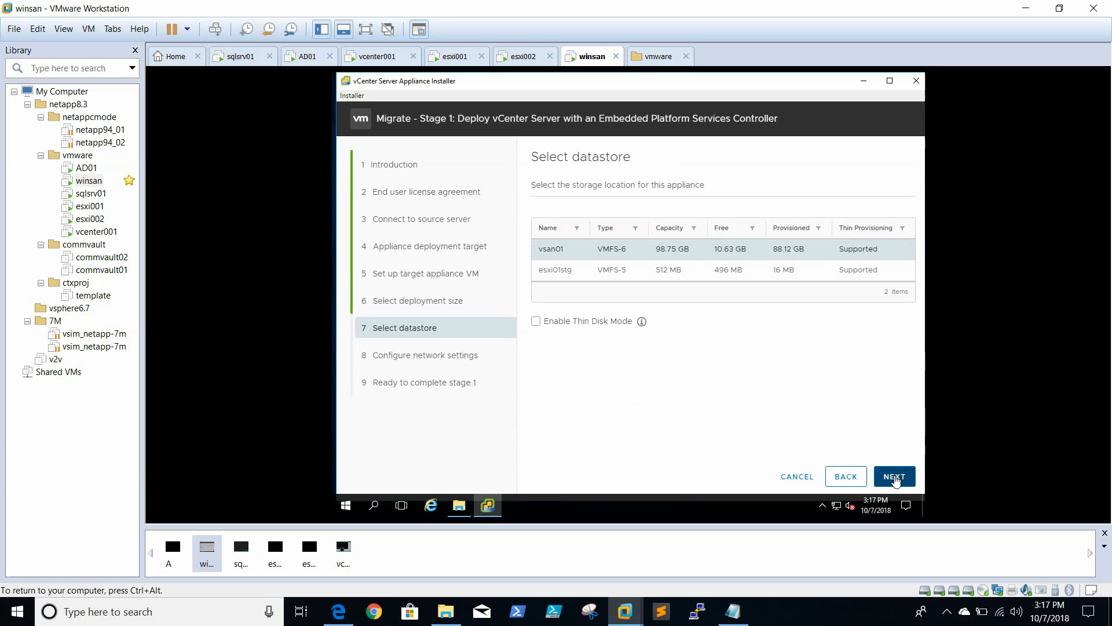
Enable Thin Disk Mode for the appliance's storage location and try to proceed with datastore vsan01
{"action": "left_click", "coordinate": [895, 478]}
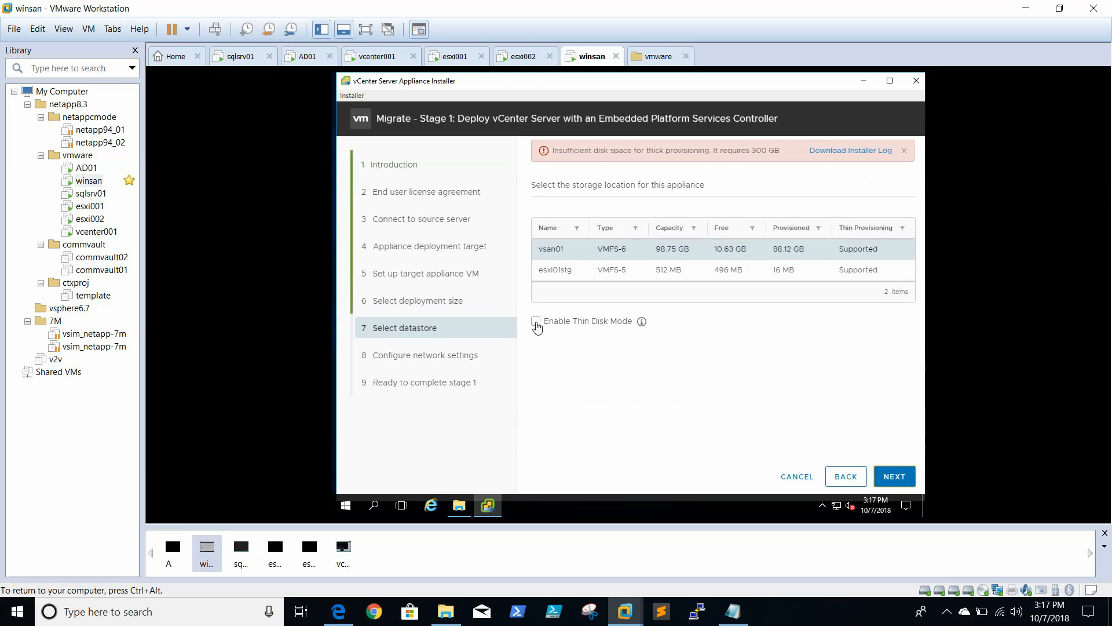
{"action": "left_click", "coordinate": [536, 322]}
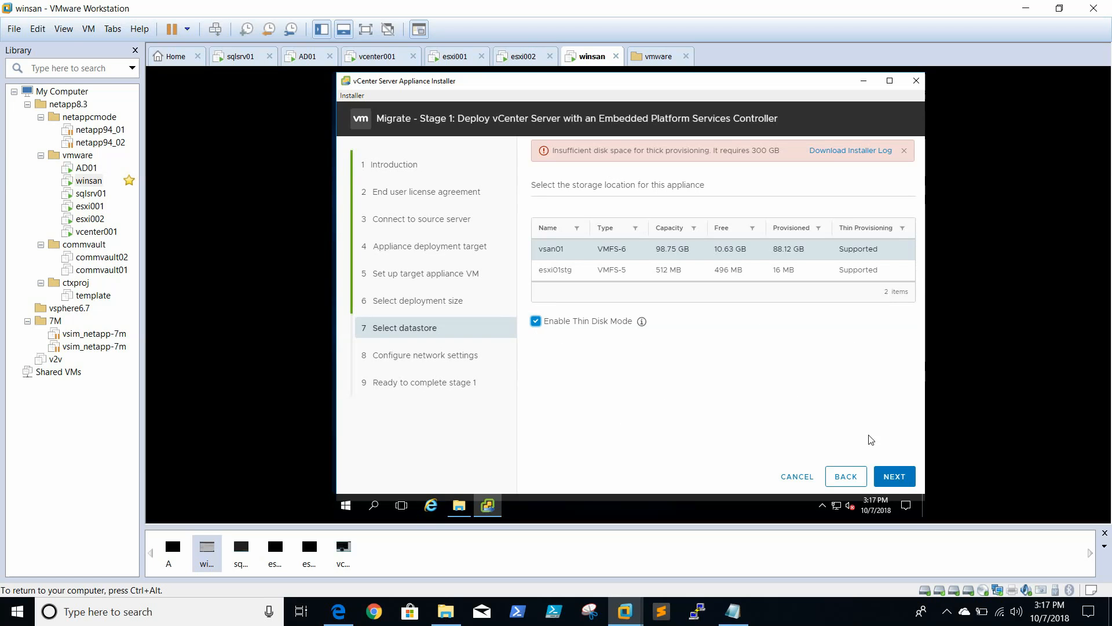
{"action": "left_click", "coordinate": [895, 478]}
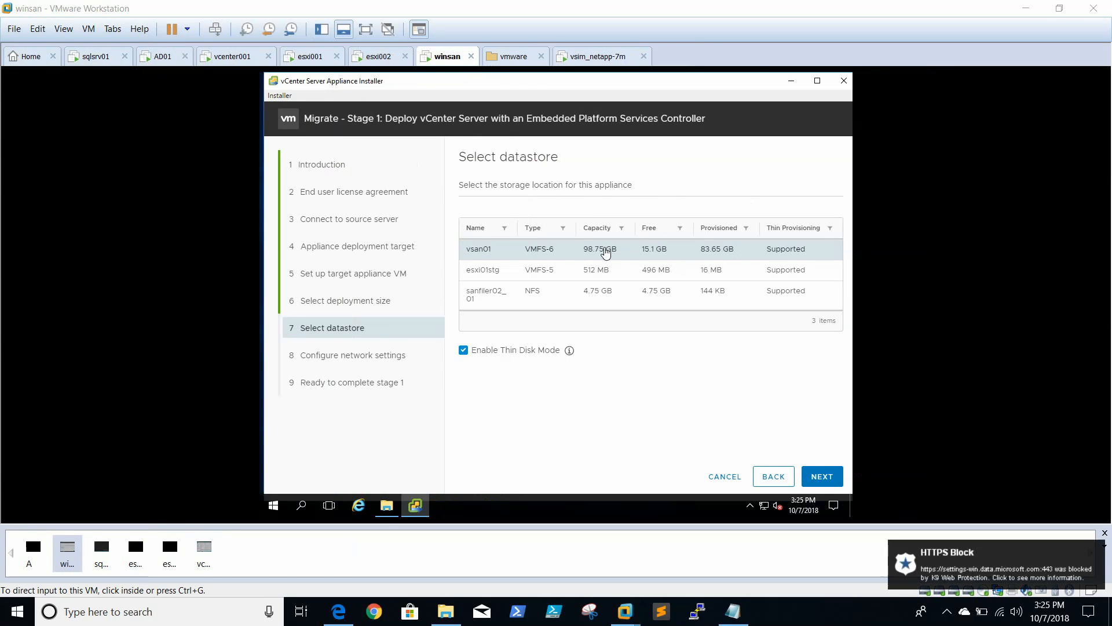
Try to proceed with vsan01 as the appliance's datastore again, keeping Thin Disk Mode enabled
{"action": "left_click", "coordinate": [605, 247]}
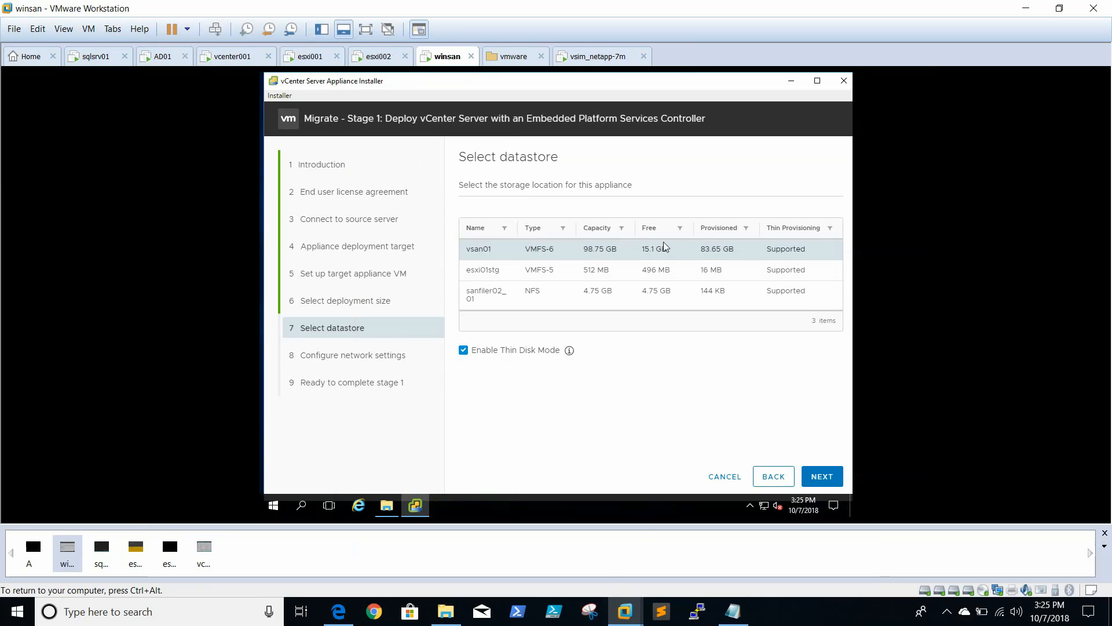
{"action": "key", "text": "ctrl+alt"}
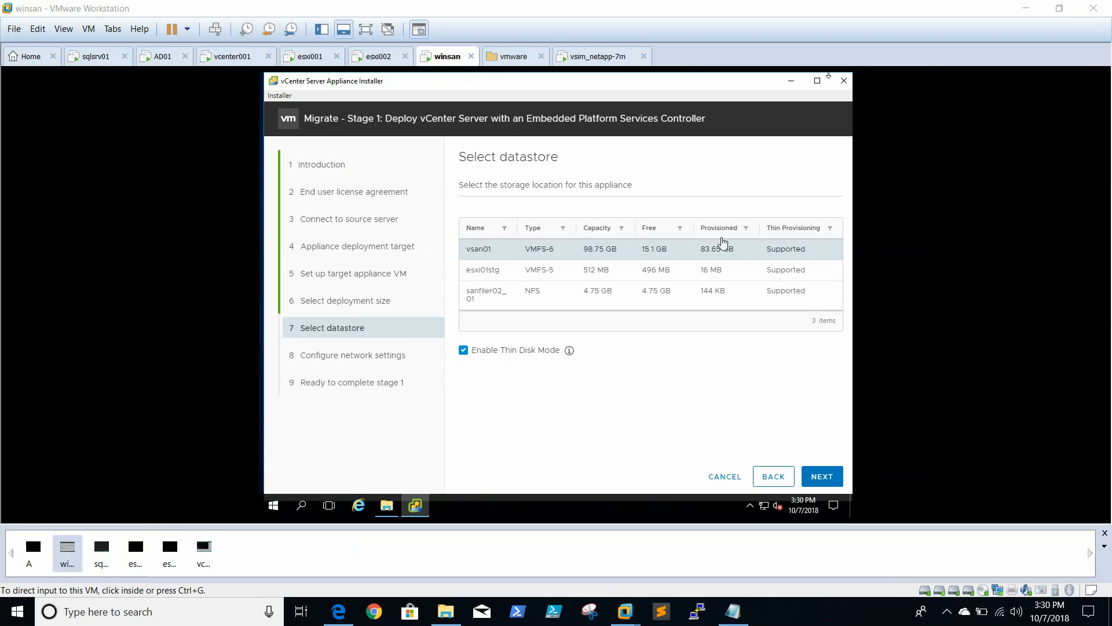
{"action": "left_click", "coordinate": [685, 244]}
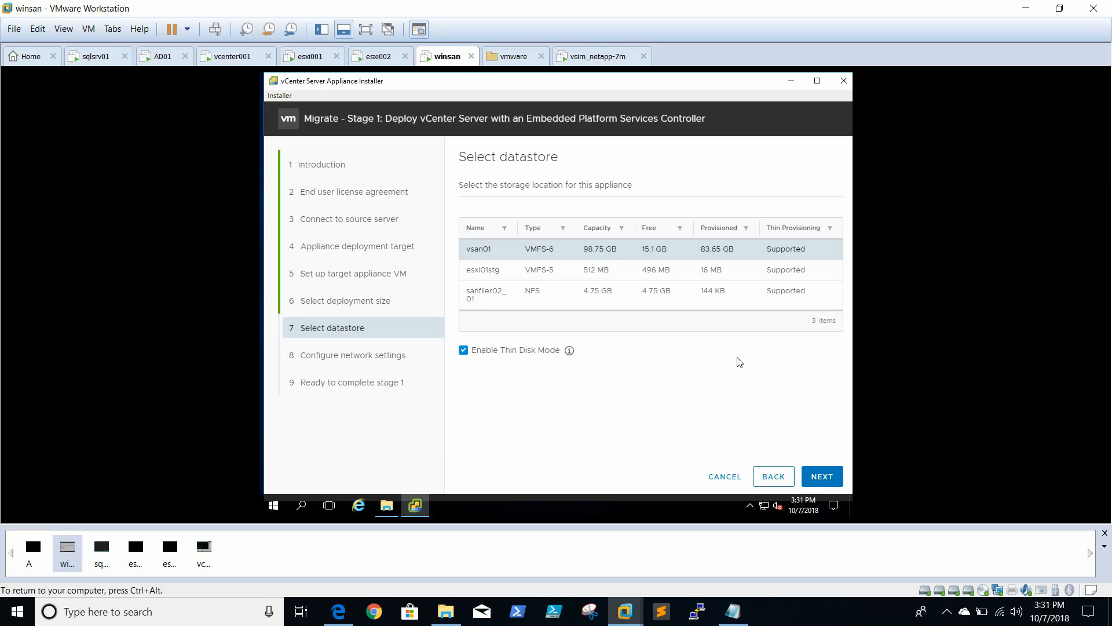
{"action": "left_click", "coordinate": [813, 478]}
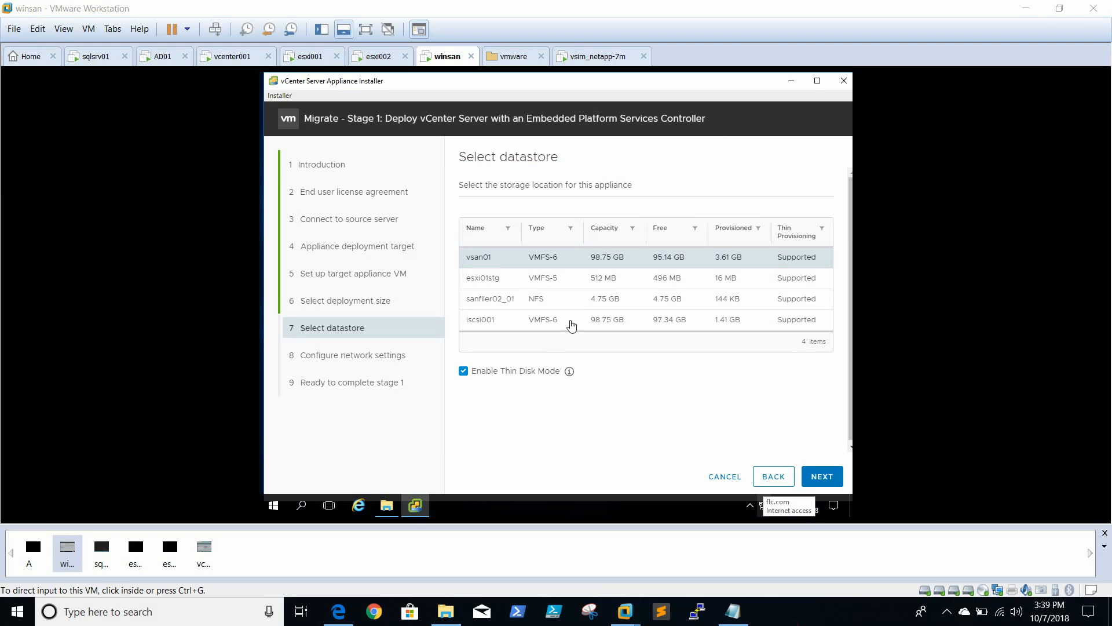
Select the iscsi001 datastore for the appliance and proceed to the network settings
{"action": "left_click", "coordinate": [600, 257]}
{"action": "left_click", "coordinate": [645, 326]}
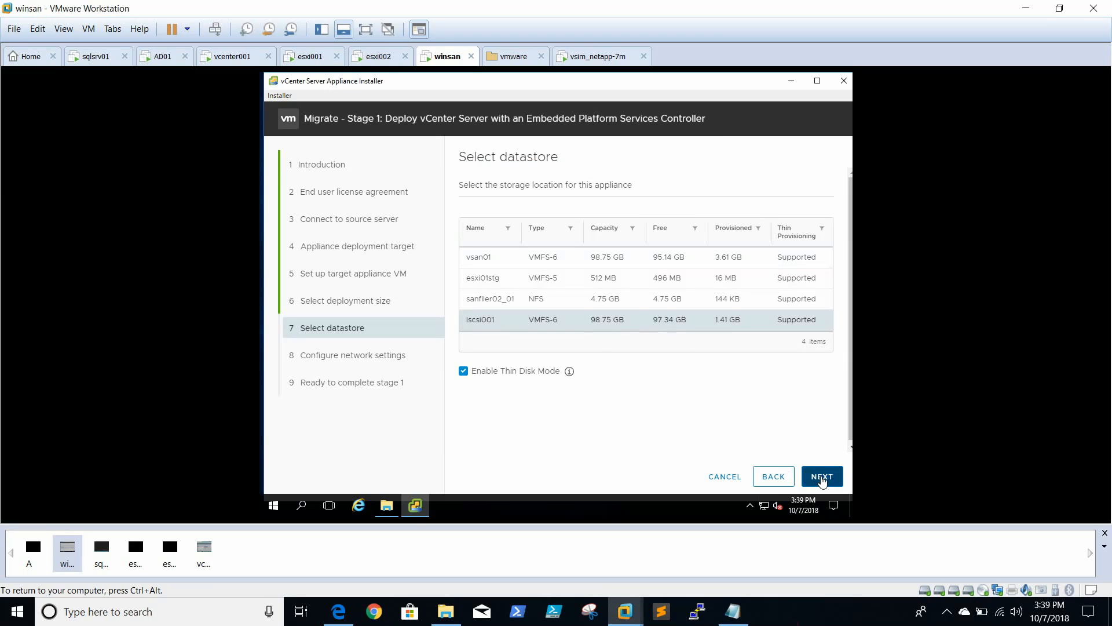
{"action": "left_click", "coordinate": [808, 477]}
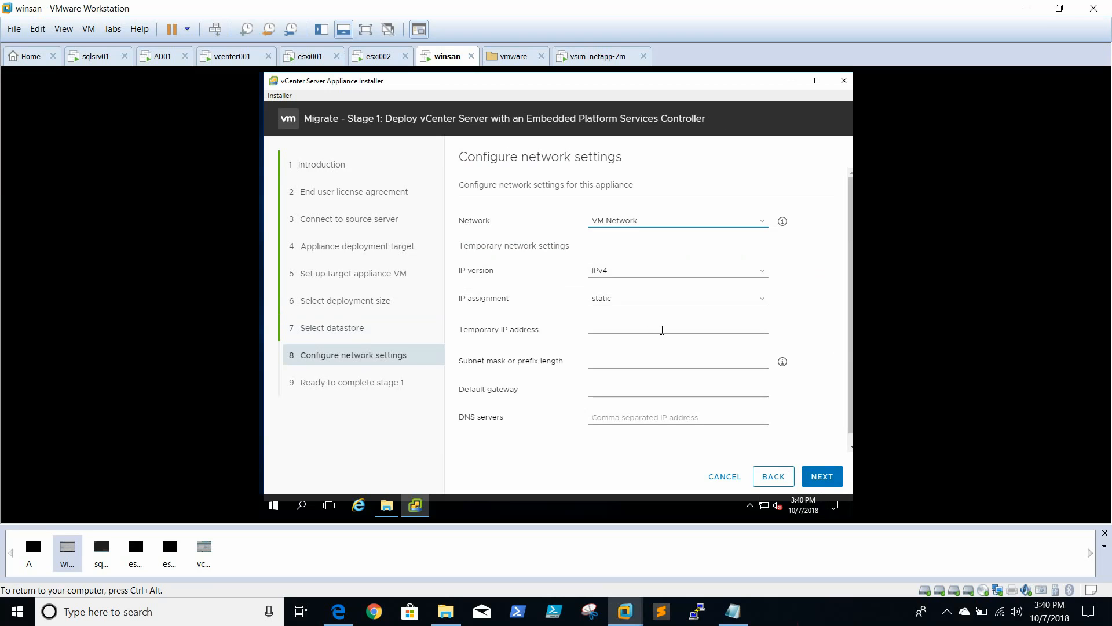
Set the appliance's temporary IP address to 192.168.0.51 and the subnet mask to 255.255.255.0
{"action": "left_click", "coordinate": [664, 330]}
{"action": "type", "text": "192.168.0."}
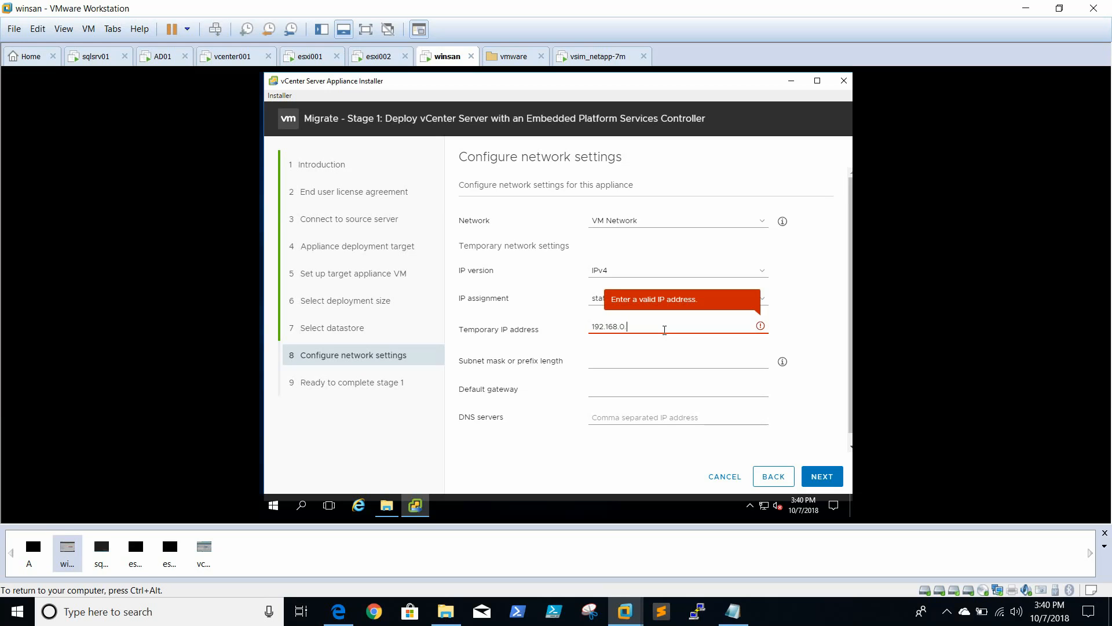
{"action": "type", "text": "51"}
{"action": "key", "text": "Tab"}
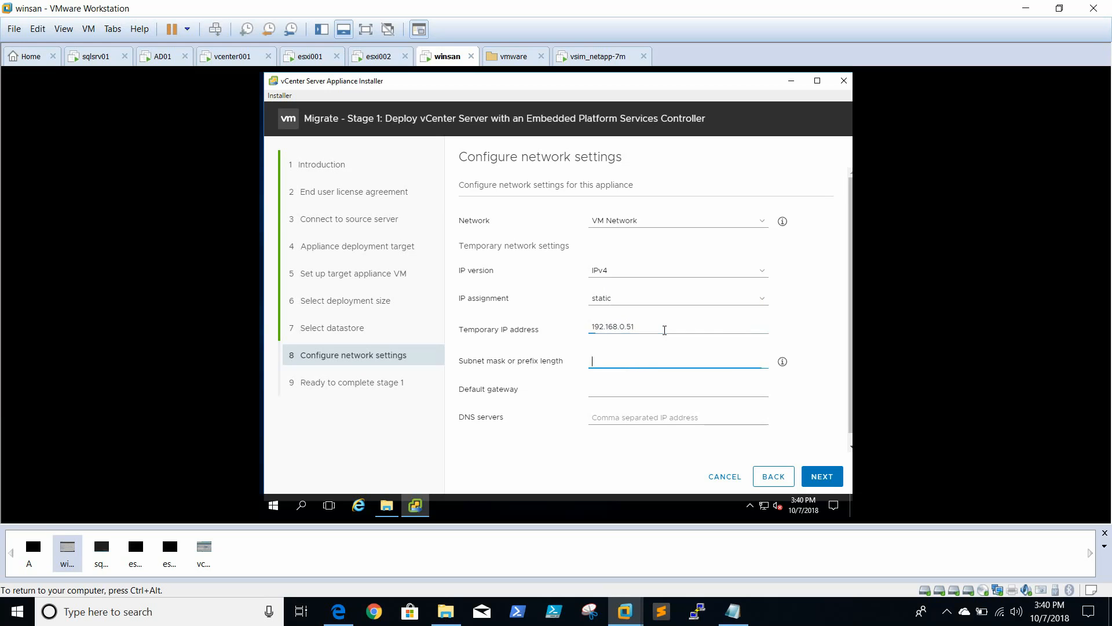
{"action": "type", "text": "255."}
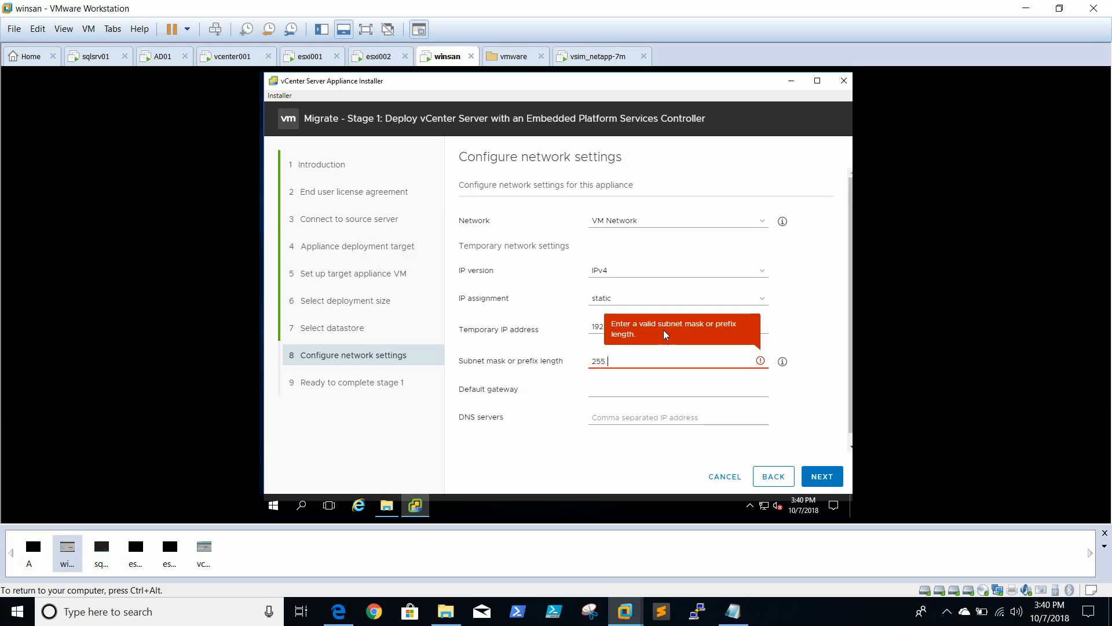
{"action": "type", "text": "255.255.0"}
{"action": "key", "text": "Tab"}
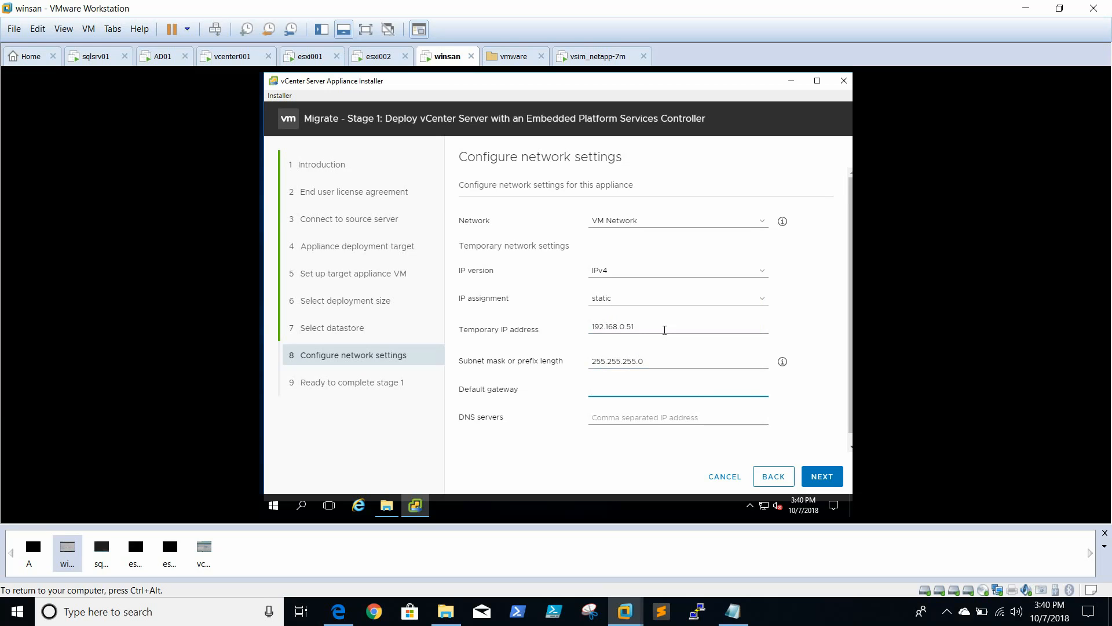
Set the appliance's default gateway to 192.168.0.1 and the DNS server to 192.168.0.31
{"action": "type", "text": "192.1"}
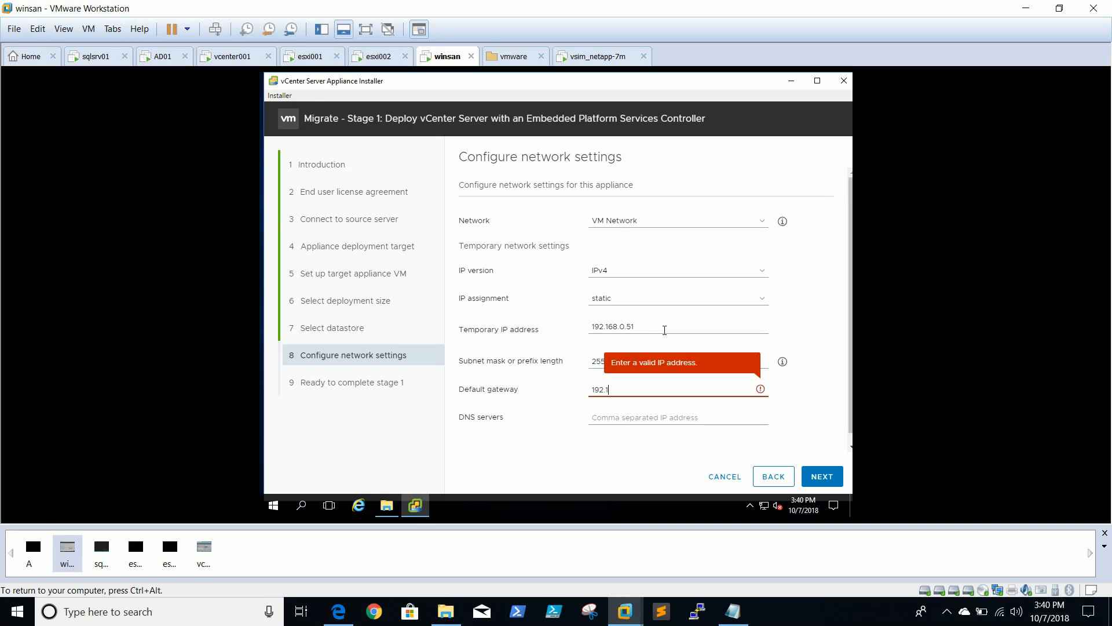
{"action": "type", "text": "68.0.1"}
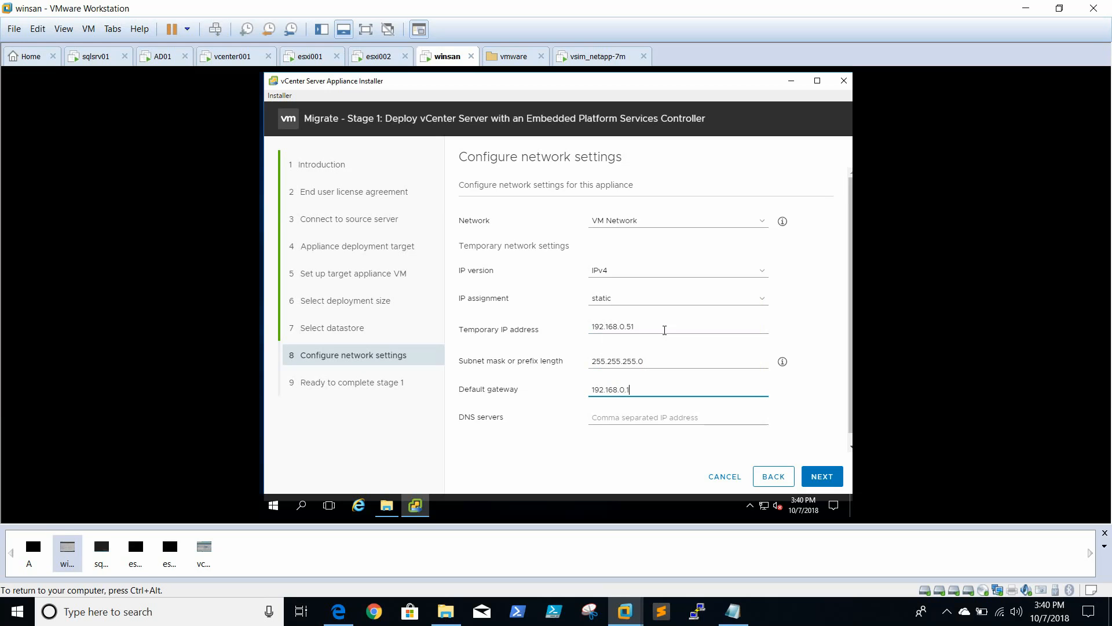
{"action": "key", "text": "Tab"}
{"action": "type", "text": "192"}
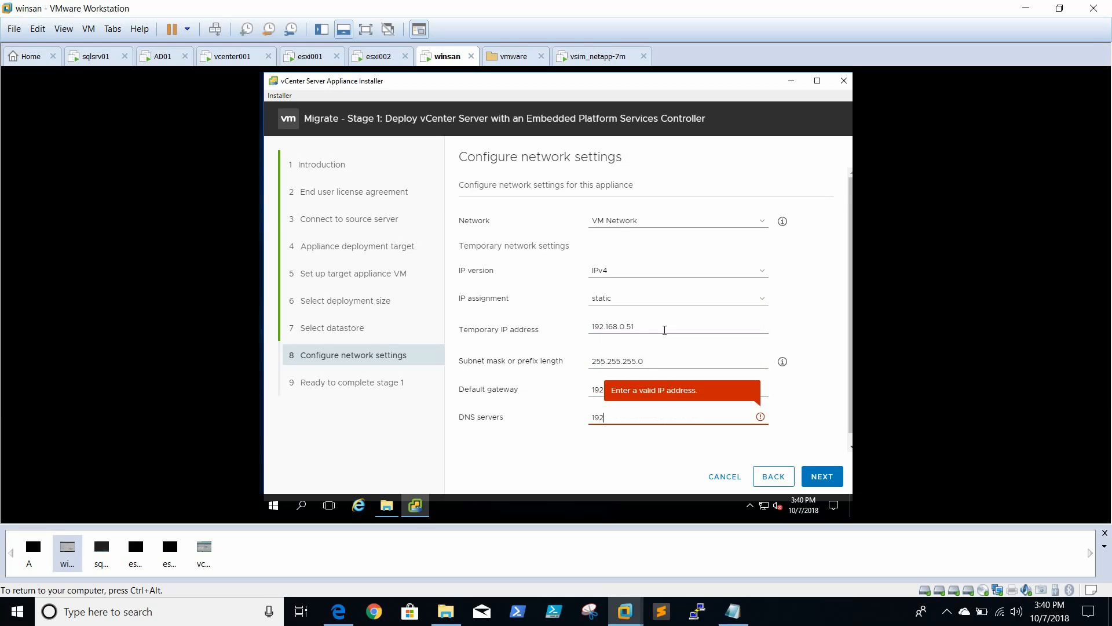
{"action": "type", "text": ".168.0.31"}
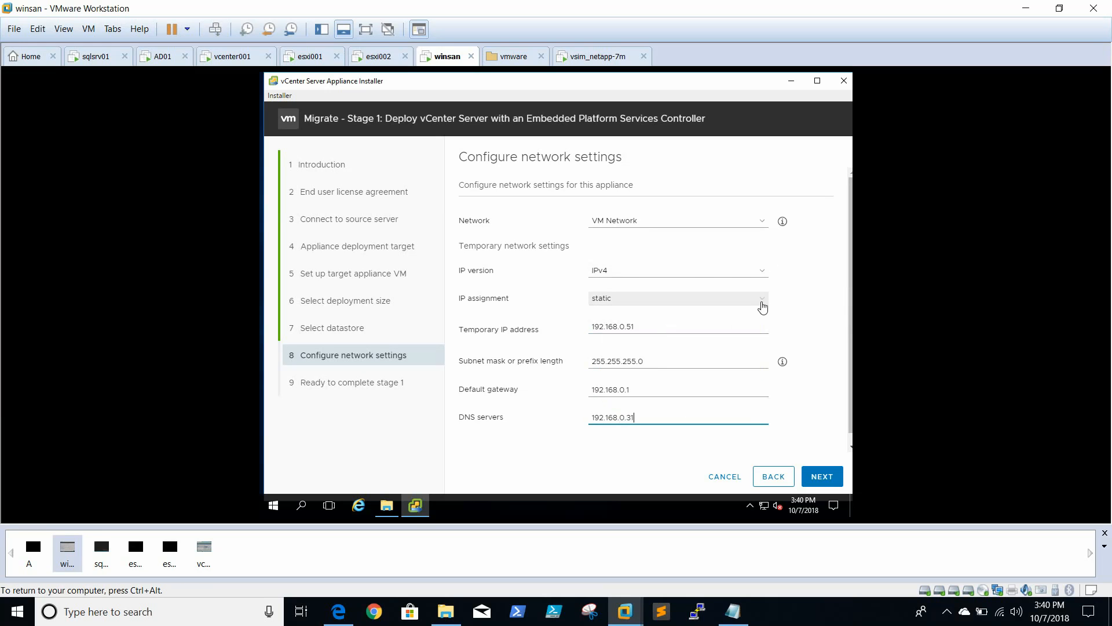
Keep the static IP assignment and proceed to the Stage 1 summary
{"action": "left_click", "coordinate": [761, 303]}
{"action": "left_click", "coordinate": [761, 303]}
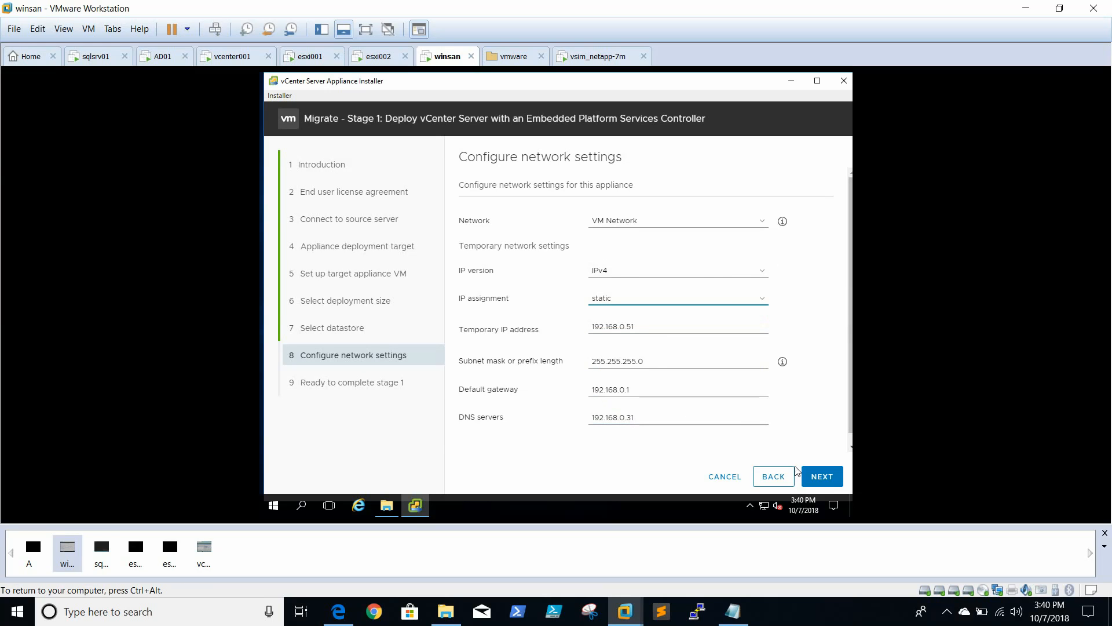
{"action": "left_click", "coordinate": [822, 476]}
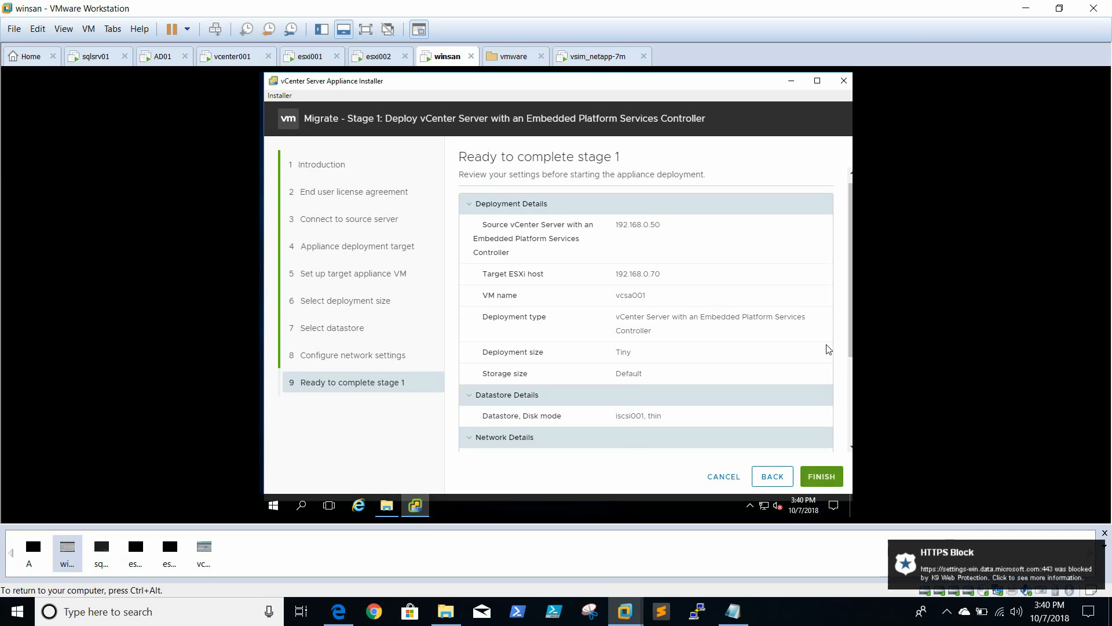
Review the Stage 1 deployment, datastore and network details and start deploying the appliance
{"action": "scroll", "coordinate": [740, 316], "scroll_direction": "down", "scroll_amount": 3}
{"action": "scroll", "coordinate": [738, 283], "scroll_direction": "up", "scroll_amount": 4}
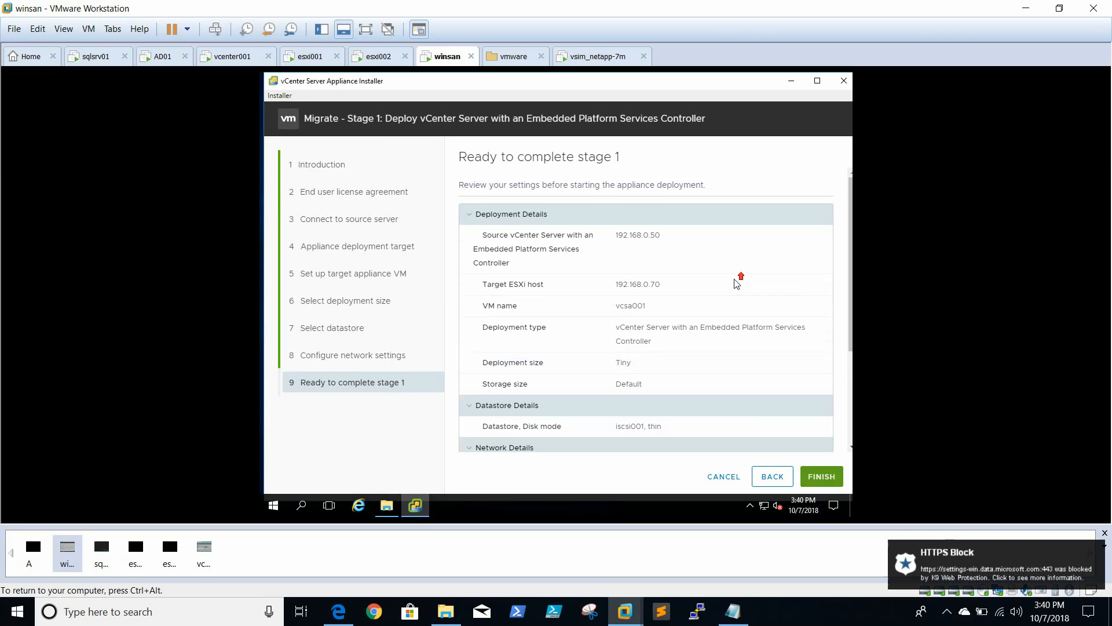
{"action": "left_click", "coordinate": [946, 611]}
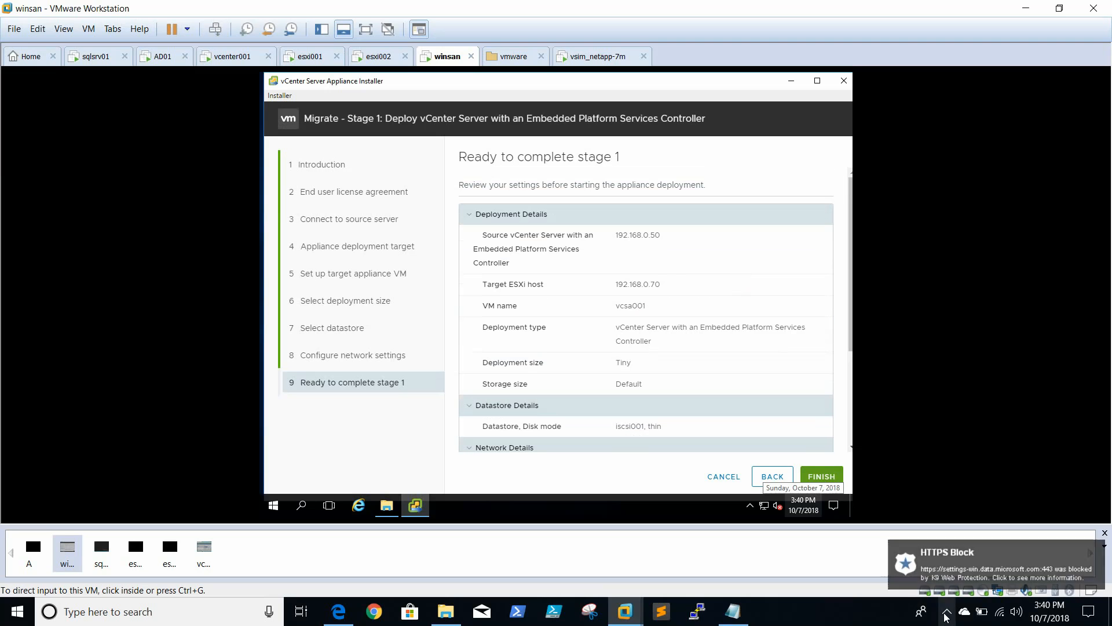
{"action": "left_click", "coordinate": [829, 476]}
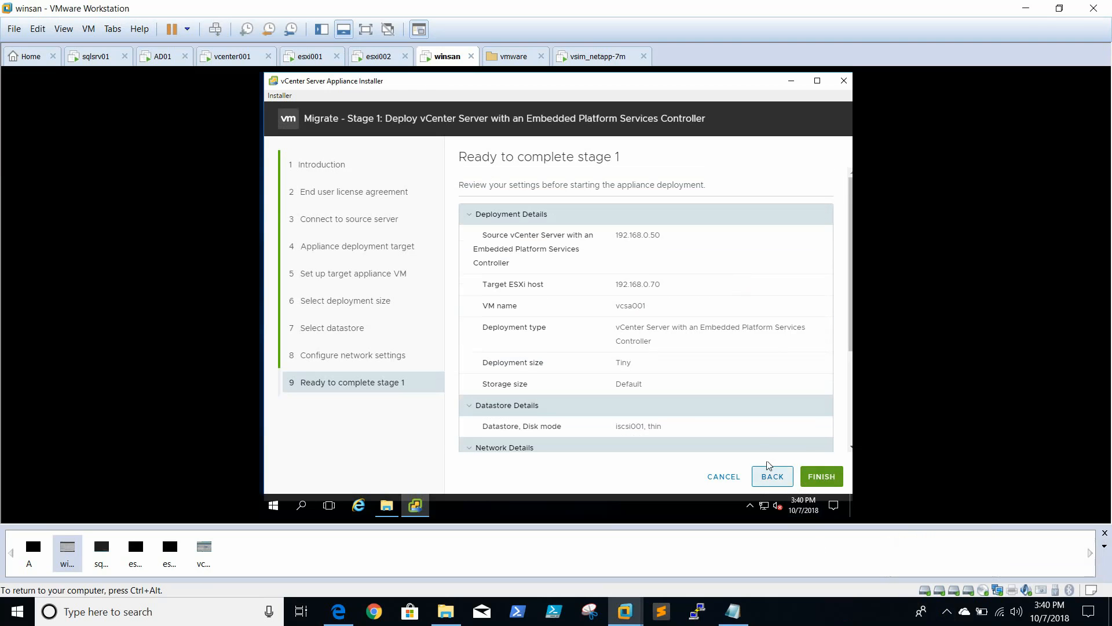
{"action": "left_click", "coordinate": [823, 476]}
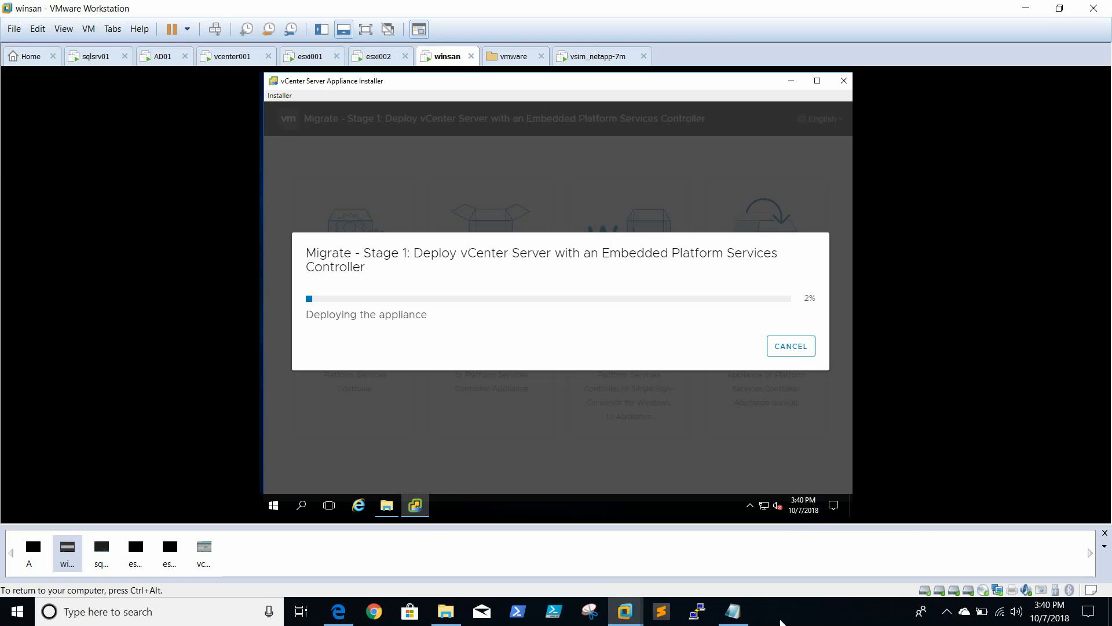
{"action": "left_click", "coordinate": [837, 624]}
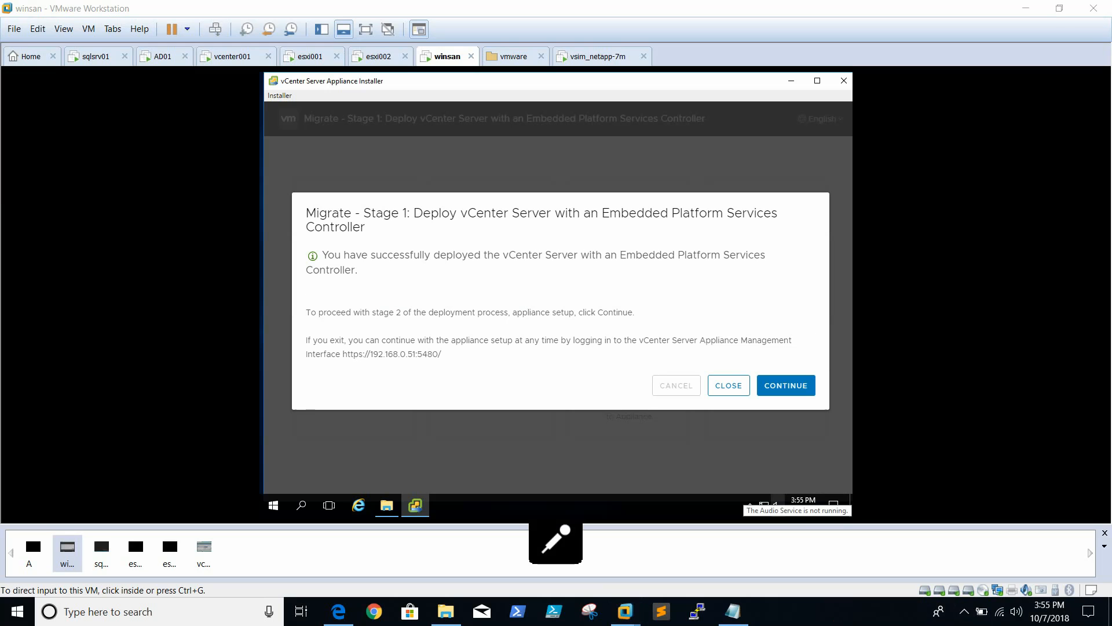
Continue from the completed Stage 1 deployment to the Stage 2 appliance setup
{"action": "left_click", "coordinate": [554, 264]}
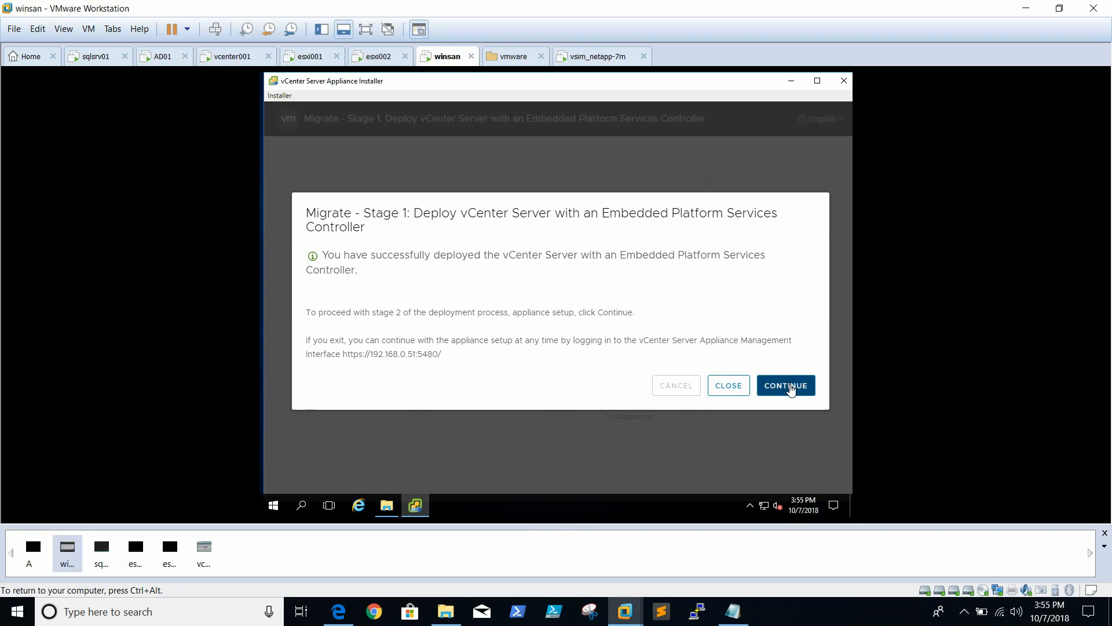
{"action": "left_click", "coordinate": [792, 389]}
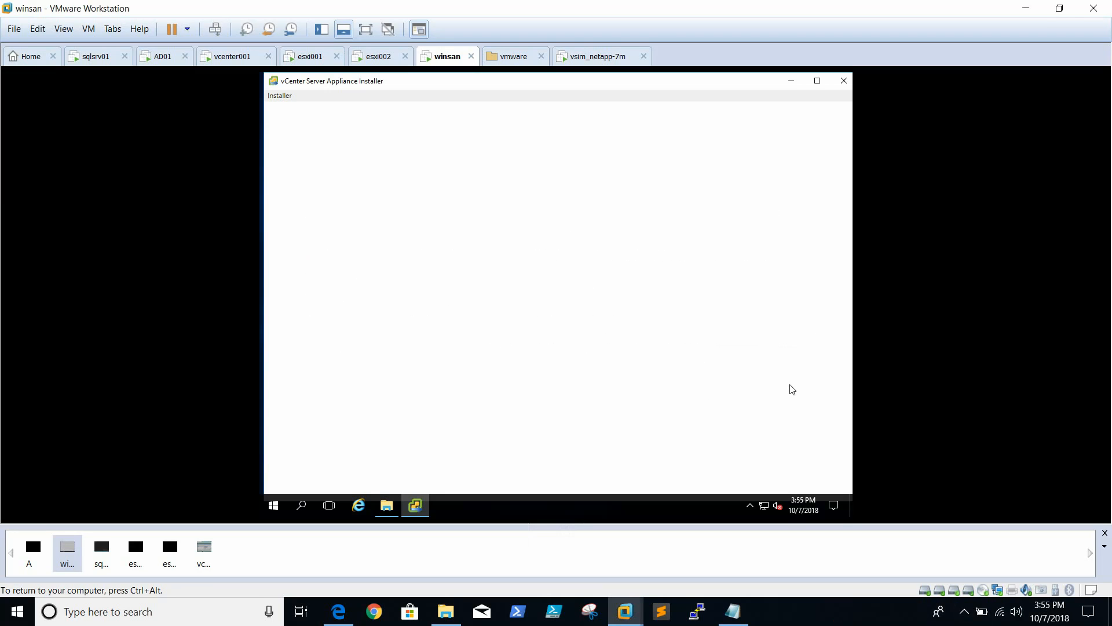
{"action": "key", "text": "ctrl+alt"}
{"action": "left_click", "coordinate": [830, 619]}
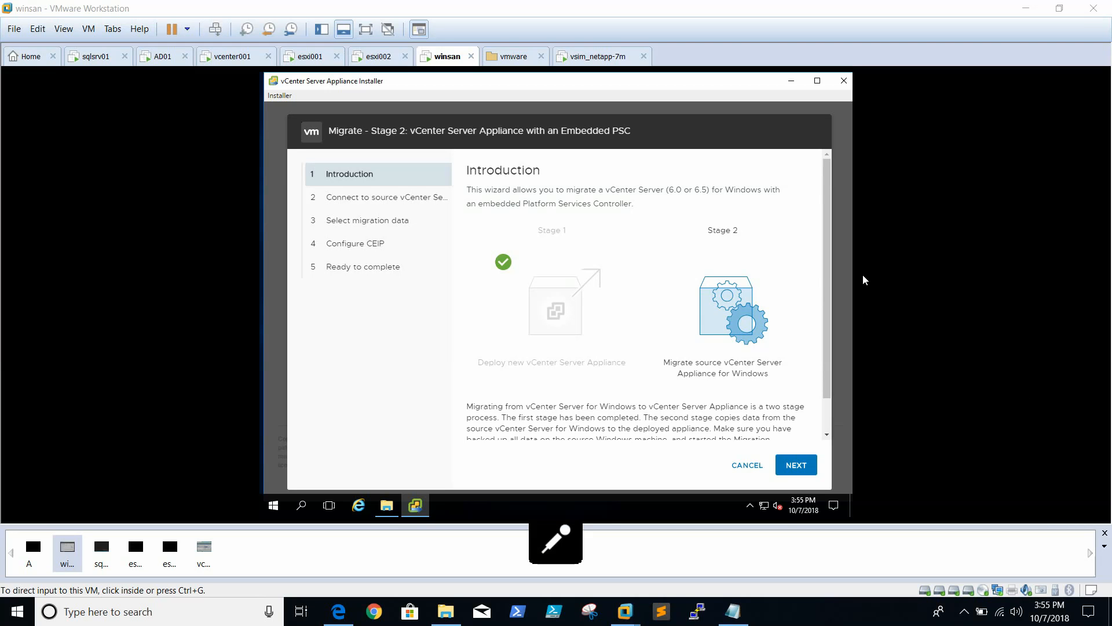
Read the Stage 2 introduction and proceed through the source vCenter Server connection to the pre-migration checks
{"action": "left_click", "coordinate": [826, 265]}
{"action": "left_click_drag", "start_coordinate": [826, 267], "coordinate": [842, 339]}
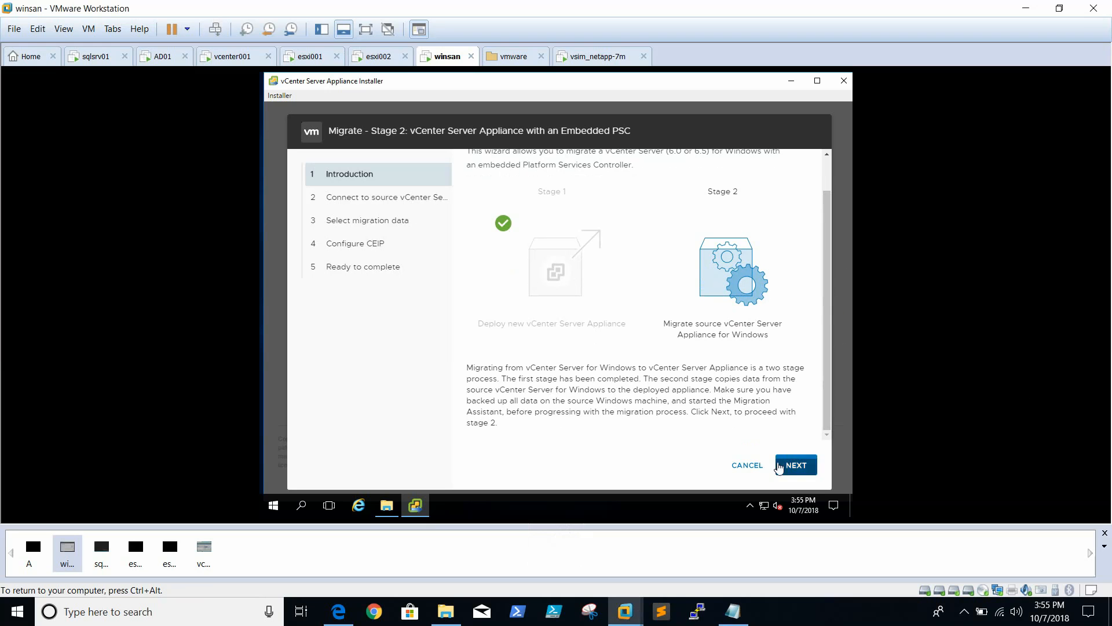
{"action": "left_click", "coordinate": [717, 276]}
{"action": "left_click", "coordinate": [787, 465]}
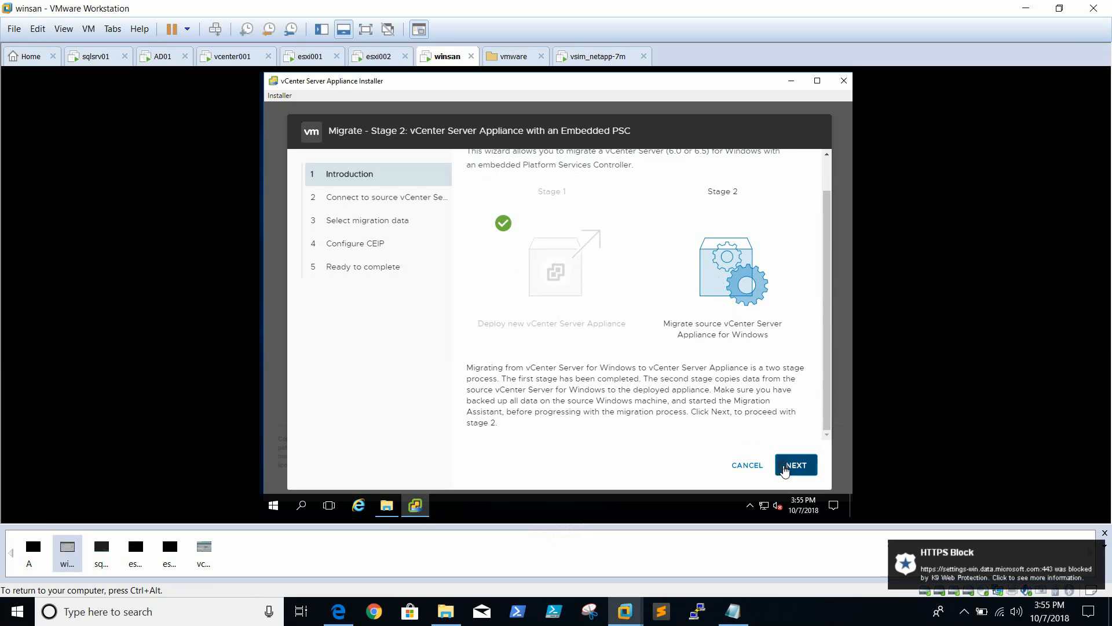
{"action": "left_click", "coordinate": [786, 469]}
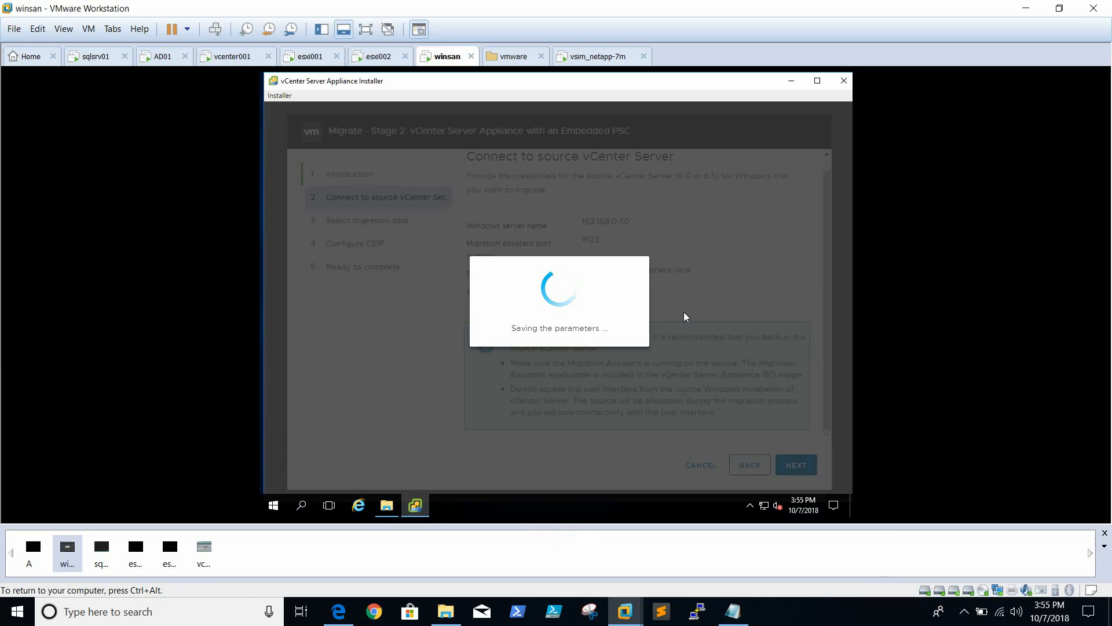
Let the pre-migration checks run and dismiss their result to reach the AD domain settings
{"action": "left_click", "coordinate": [374, 32]}
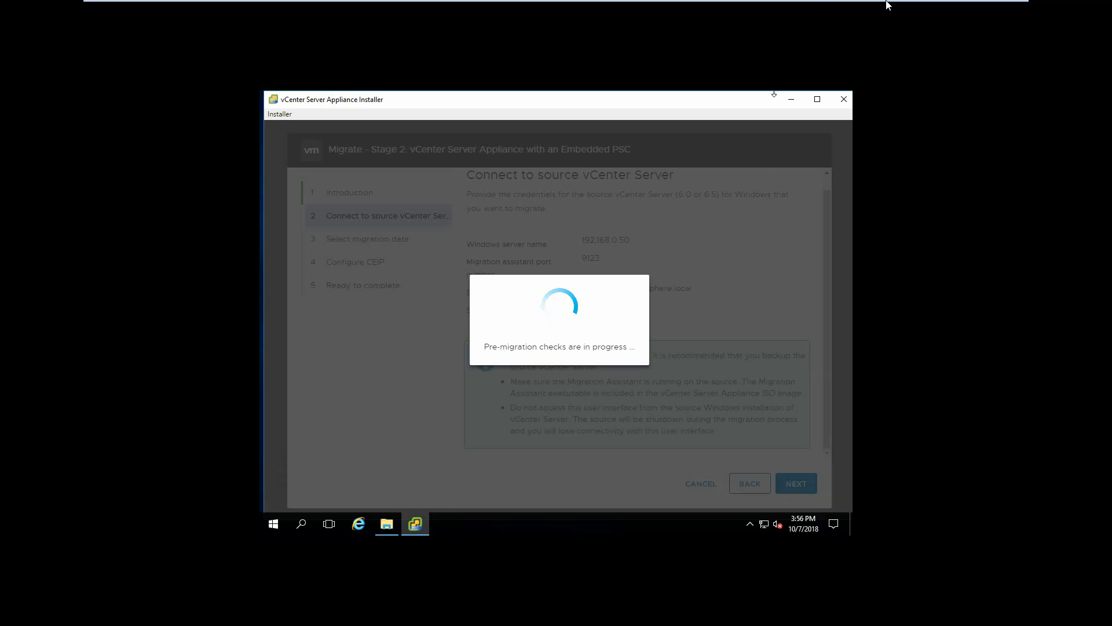
{"action": "left_click", "coordinate": [1000, 11]}
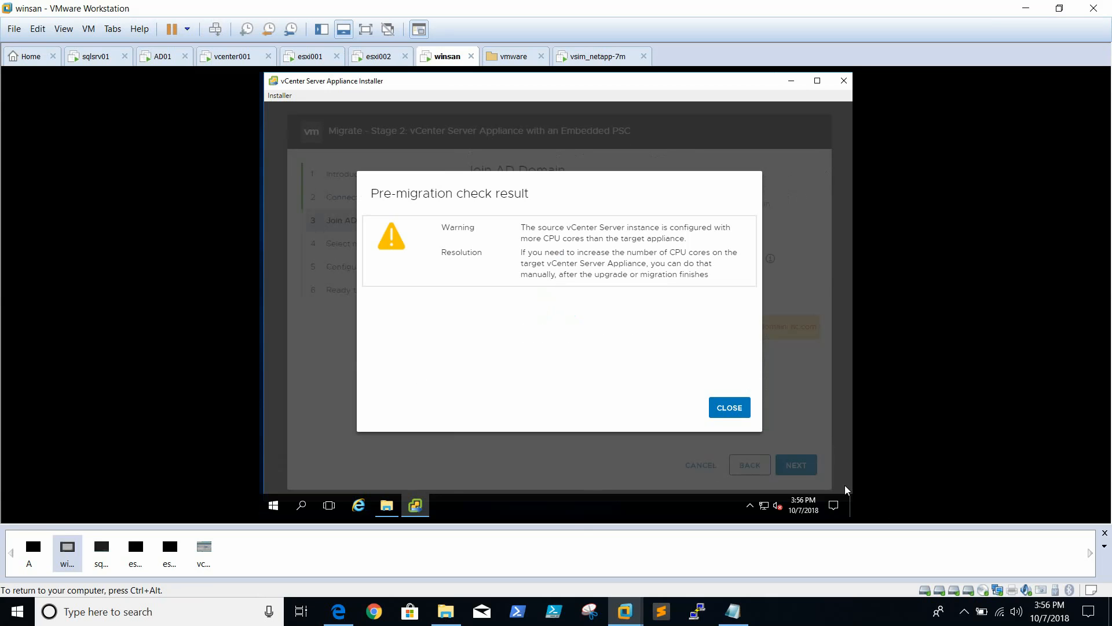
{"action": "key", "text": "XF86AudioMicMute"}
{"action": "left_click", "coordinate": [728, 412]}
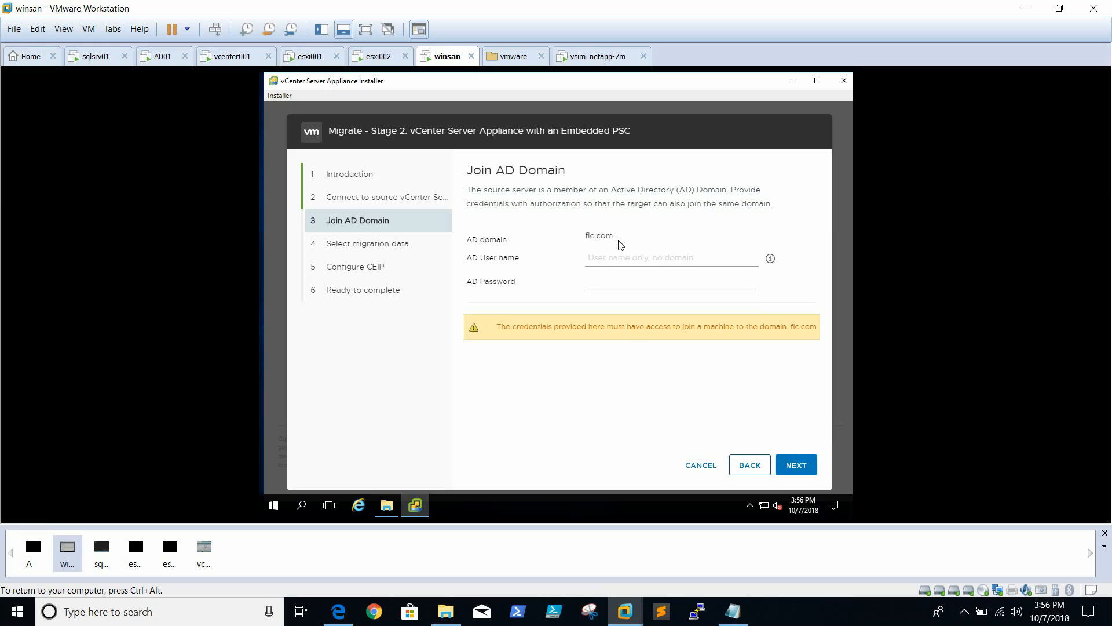
Enter the domain administrator's AD user name and password for joining the appliance to the source server's domain
{"action": "left_click", "coordinate": [616, 257]}
{"action": "left_click", "coordinate": [961, 617]}
{"action": "left_click", "coordinate": [831, 620]}
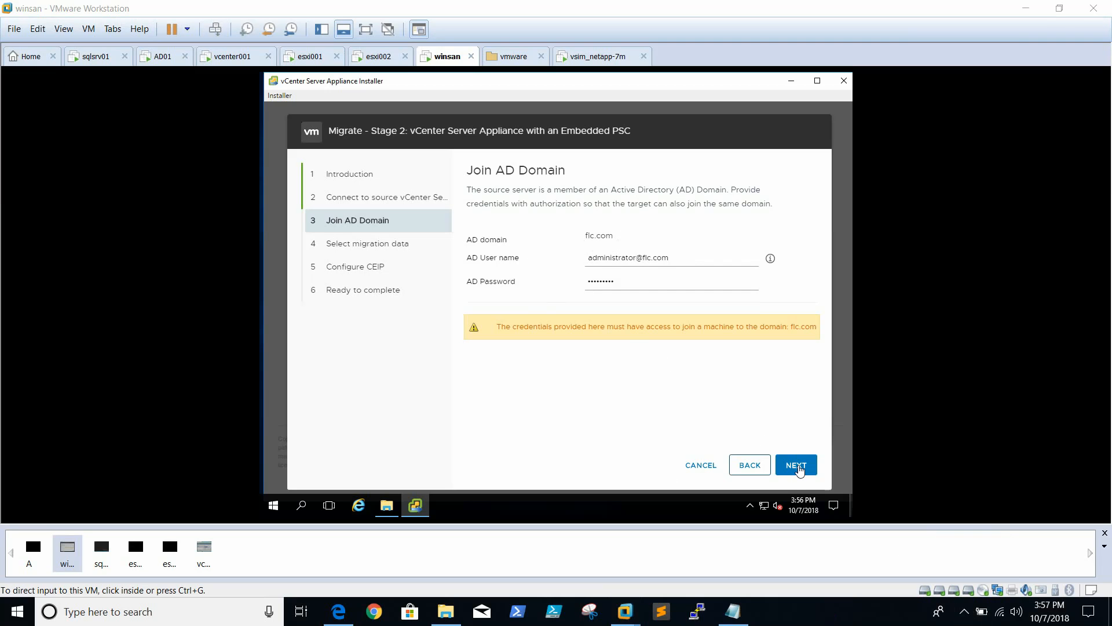
Submit the AD credentials and choose to migrate configuration and historical data (events, tasks and performance metrics), importing historical data in the background
{"action": "left_click", "coordinate": [798, 469]}
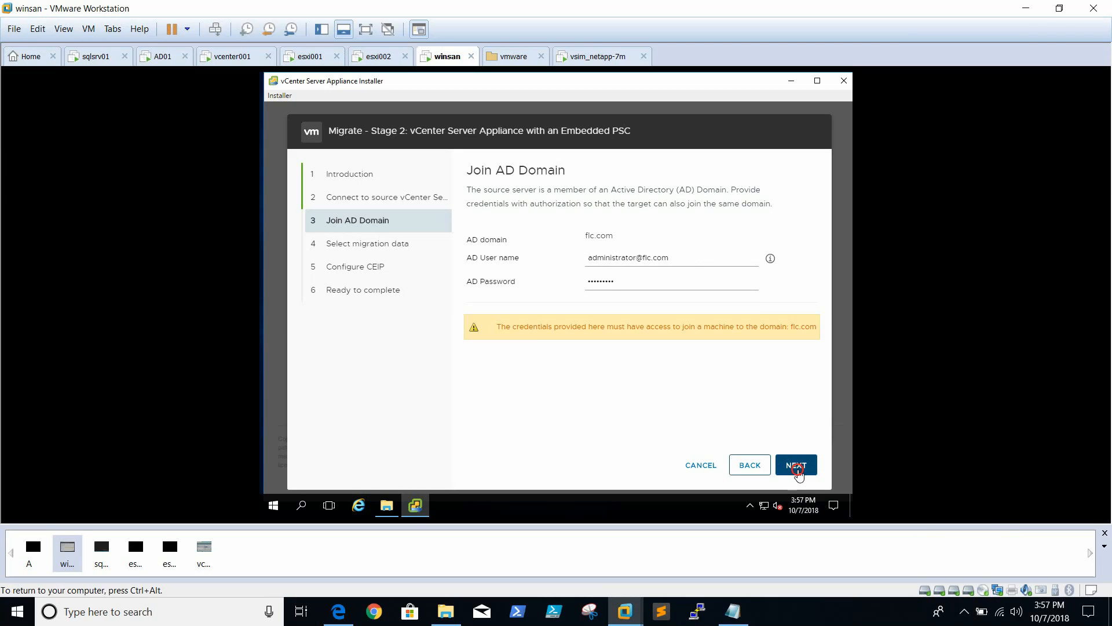
{"action": "left_click", "coordinate": [798, 469]}
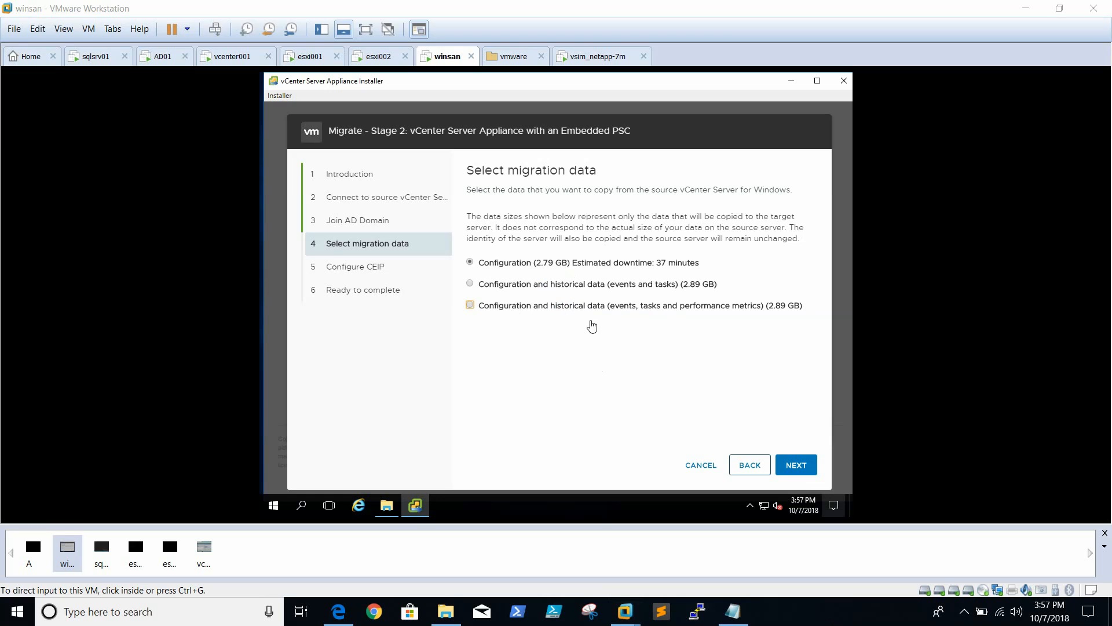
{"action": "left_click", "coordinate": [593, 306]}
{"action": "left_click", "coordinate": [593, 306]}
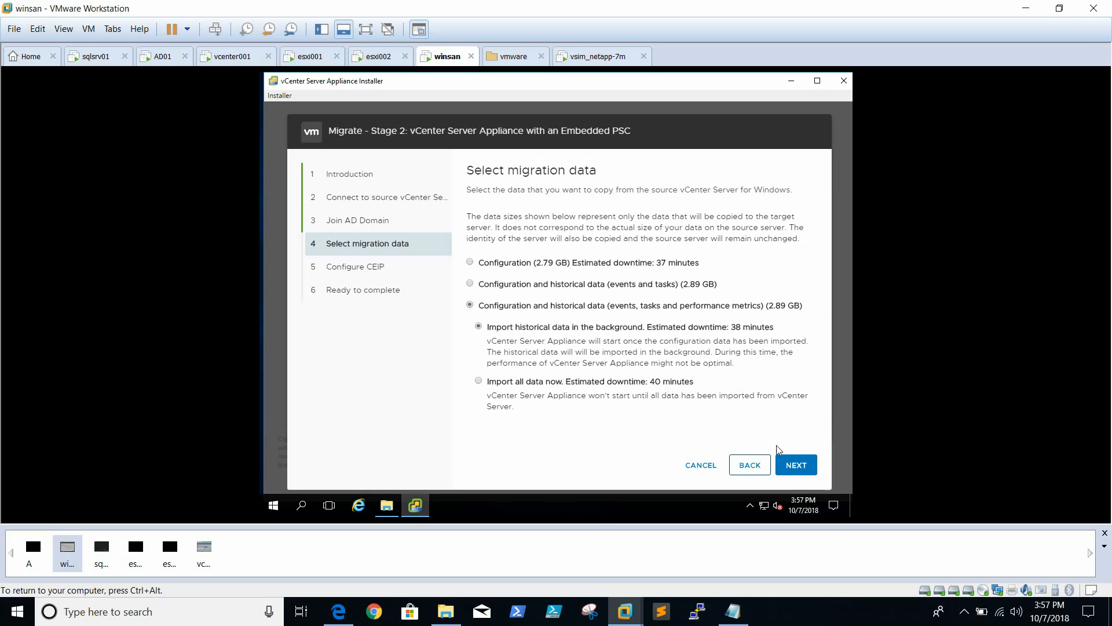
{"action": "left_click", "coordinate": [753, 411]}
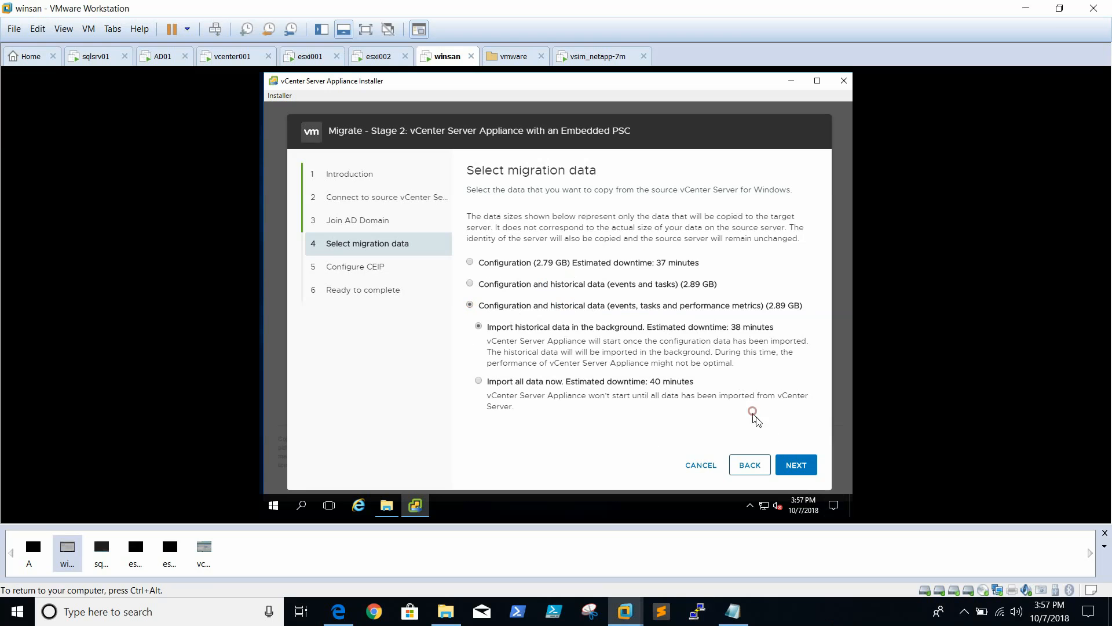
{"action": "left_click", "coordinate": [810, 468]}
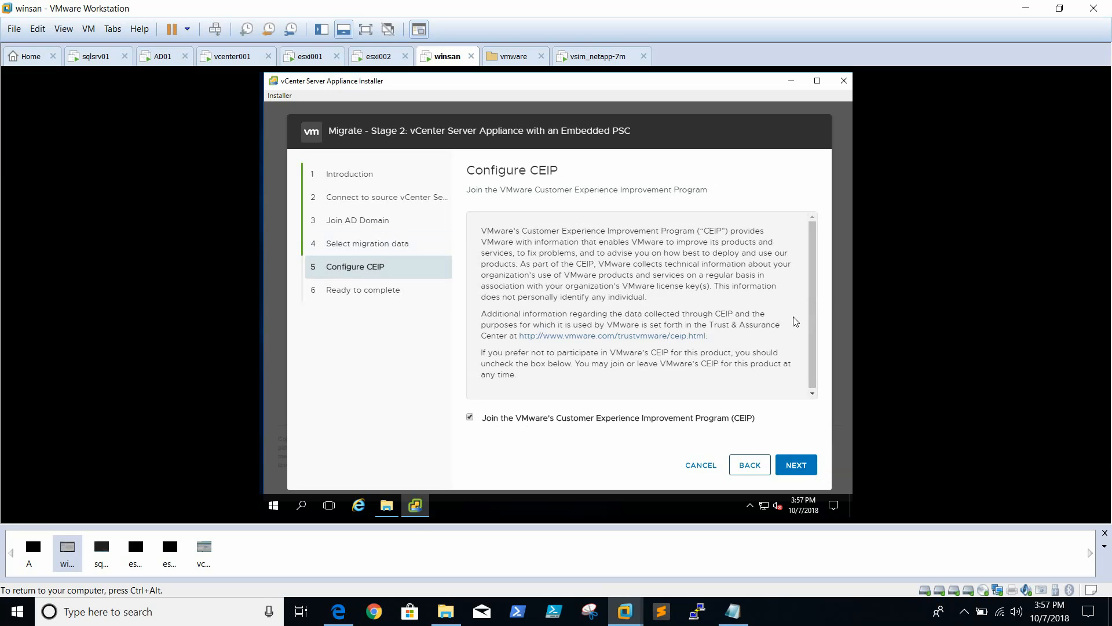
Keep CEIP participation, confirm the source vCenter Server backup, and start the migration with the source server's shutdown accepted
{"action": "left_click", "coordinate": [791, 467]}
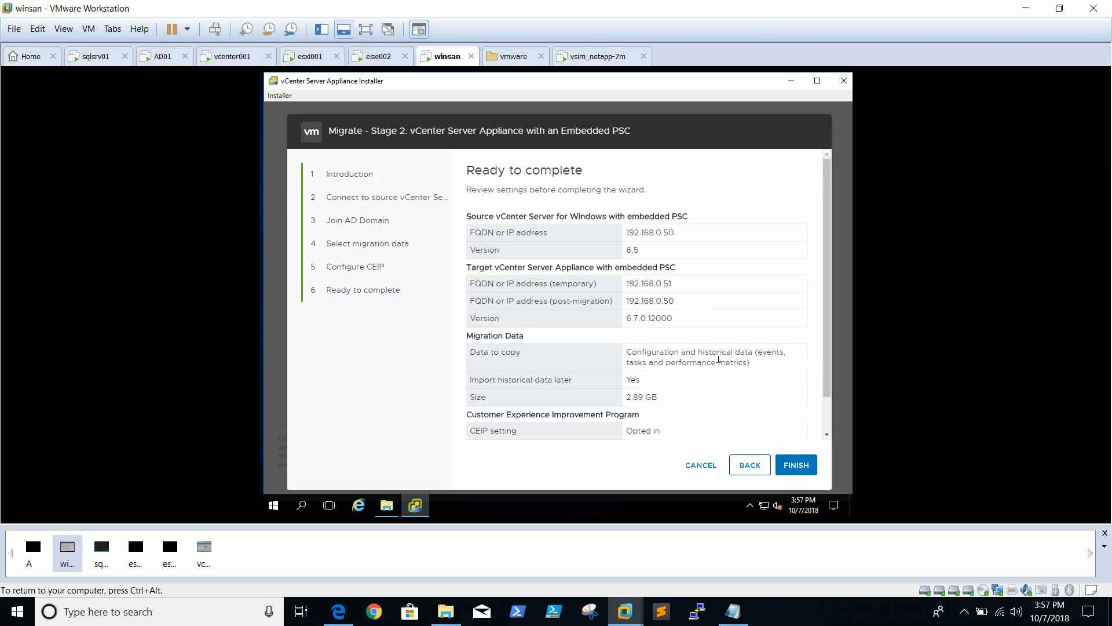
{"action": "left_click", "coordinate": [829, 228]}
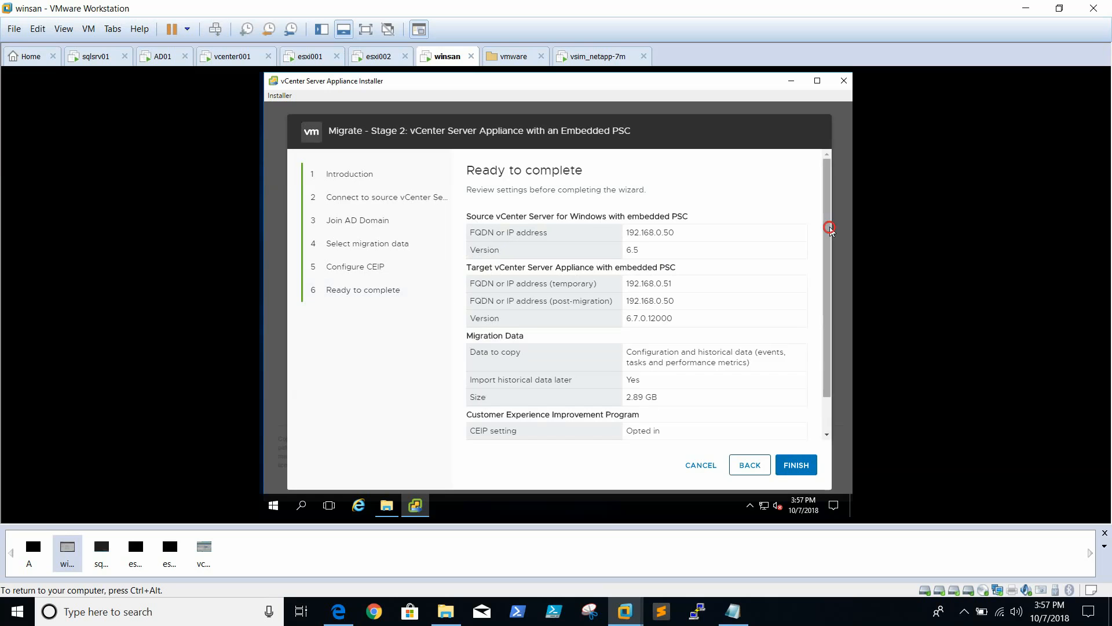
{"action": "left_click_drag", "start_coordinate": [832, 231], "coordinate": [832, 284]}
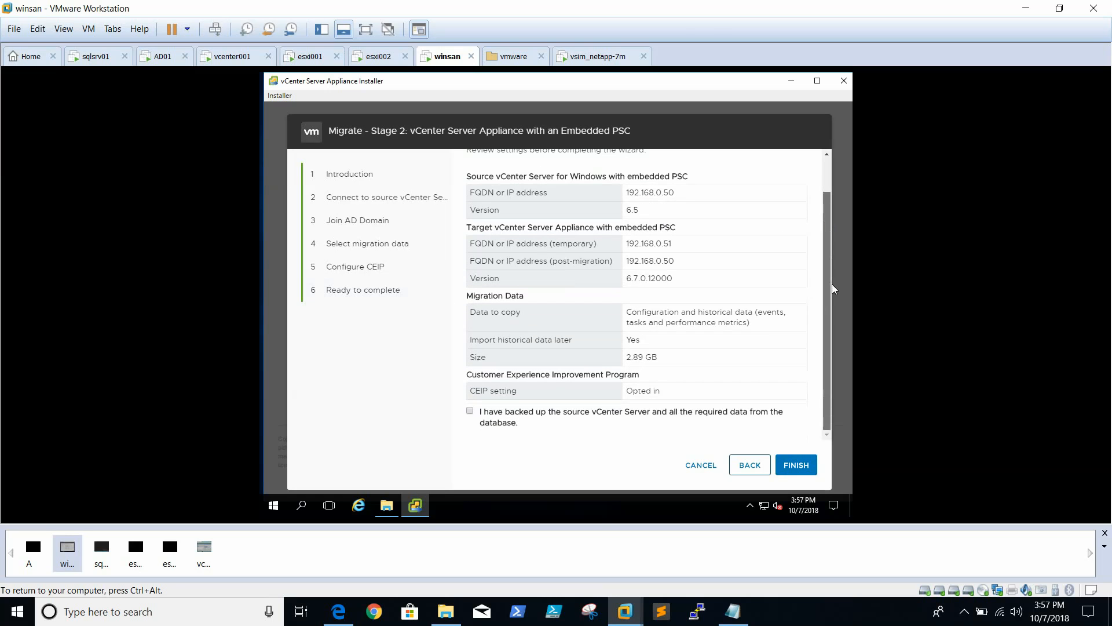
{"action": "left_click", "coordinate": [469, 410]}
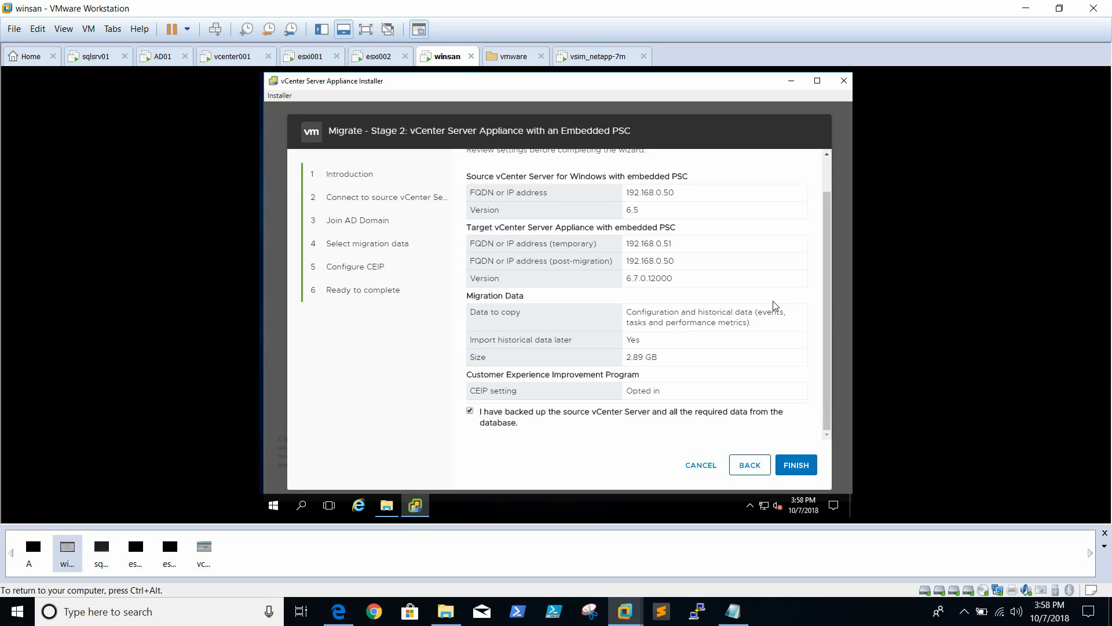
{"action": "left_click_drag", "start_coordinate": [825, 311], "coordinate": [825, 250]}
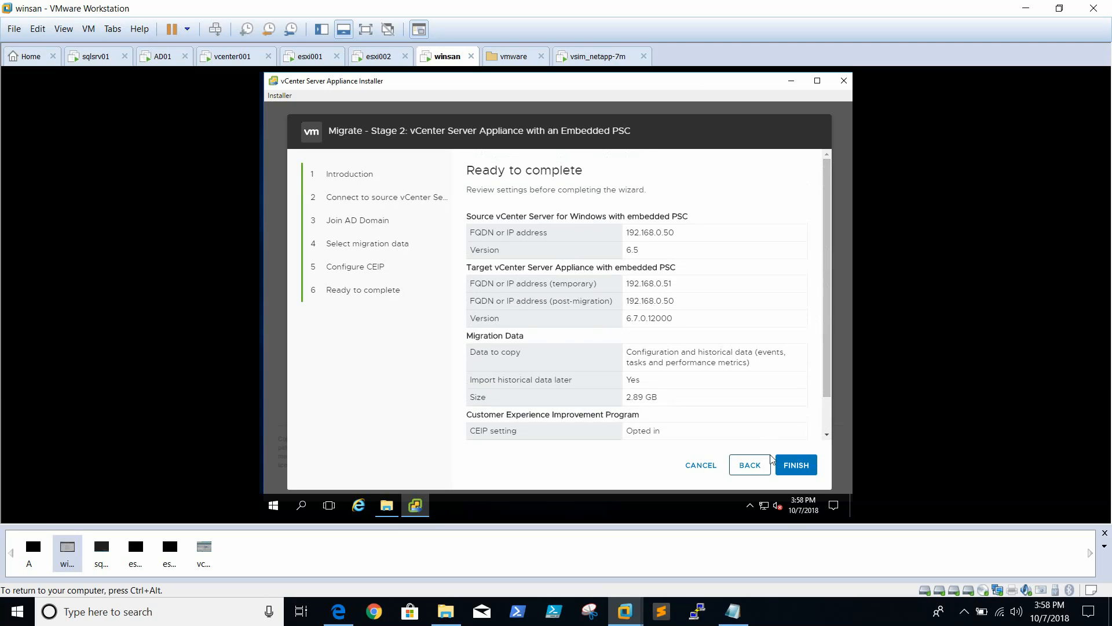
{"action": "left_click", "coordinate": [786, 469]}
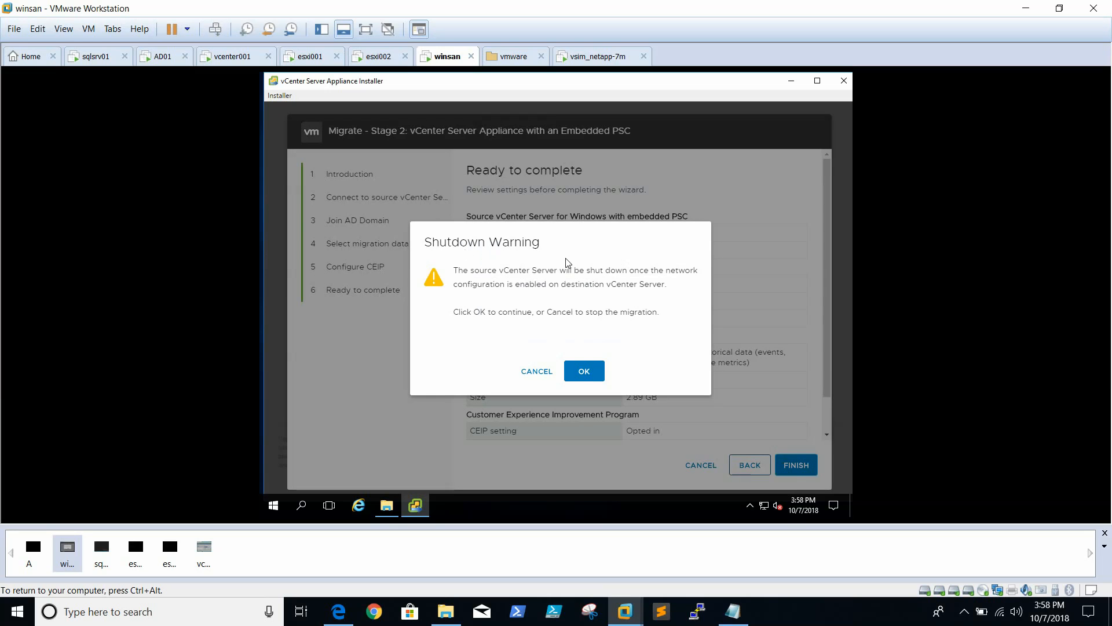
{"action": "left_click", "coordinate": [585, 374]}
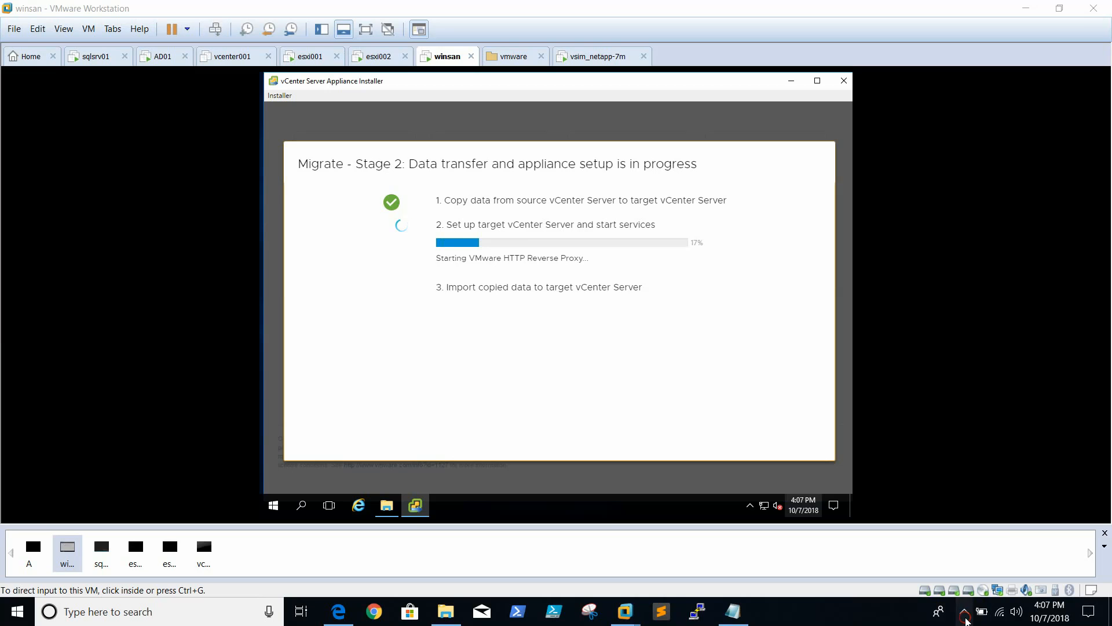
{"action": "left_click", "coordinate": [965, 617]}
{"action": "left_click", "coordinate": [862, 621]}
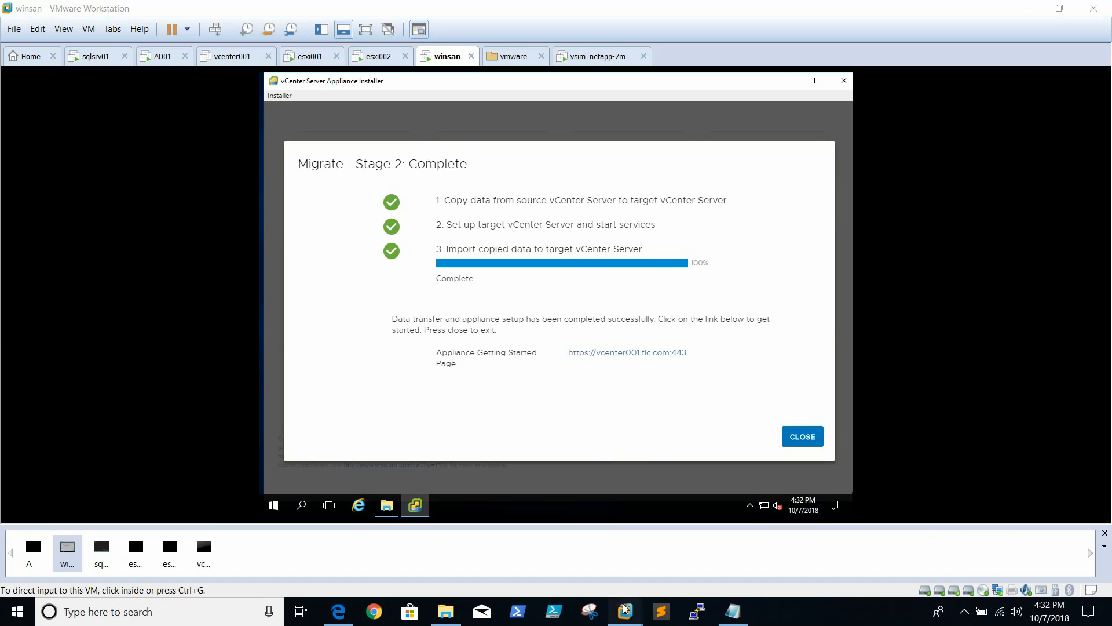
Check the power state of the source virtual machine vcenter001 and return to the migration installer on winsan
{"action": "mouse_move", "coordinate": [624, 609]}
{"action": "left_click", "coordinate": [257, 524]}
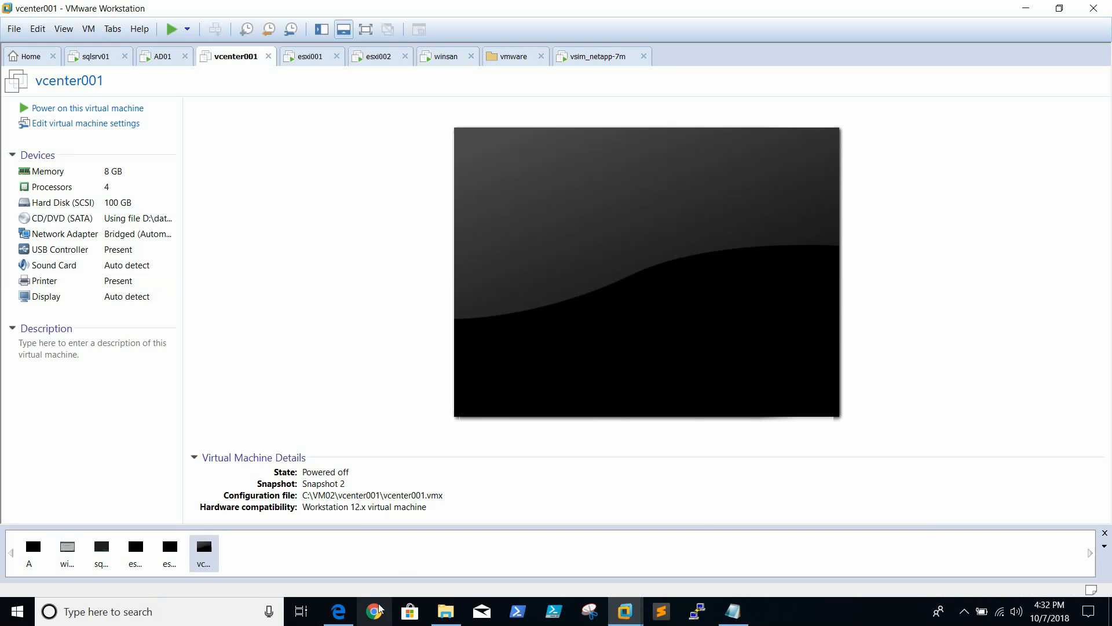
{"action": "mouse_move", "coordinate": [625, 612]}
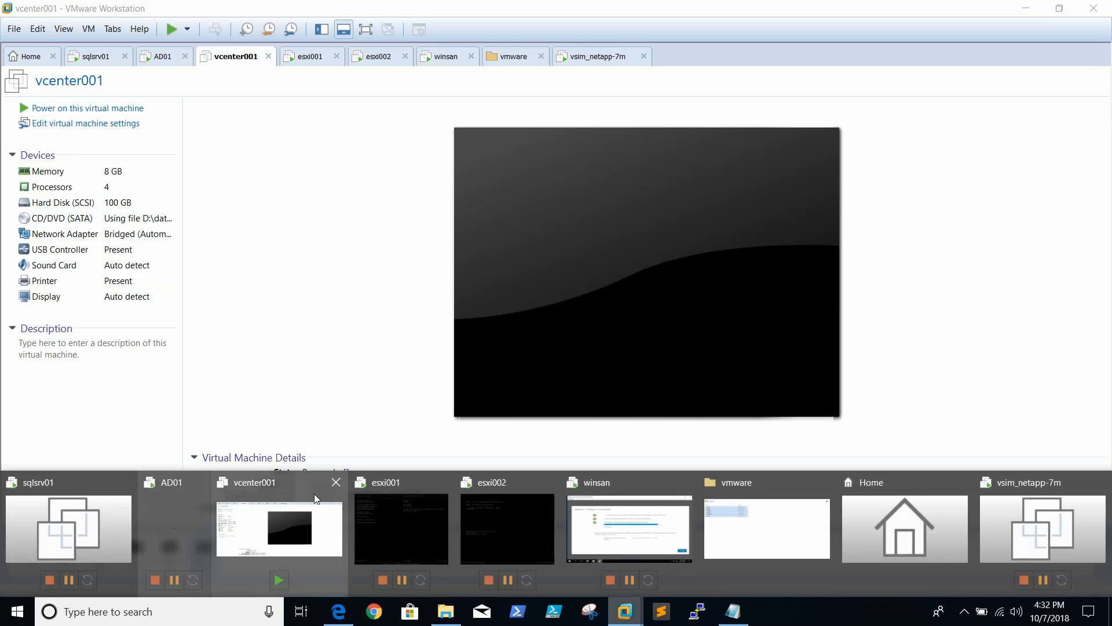
{"action": "left_click", "coordinate": [629, 528]}
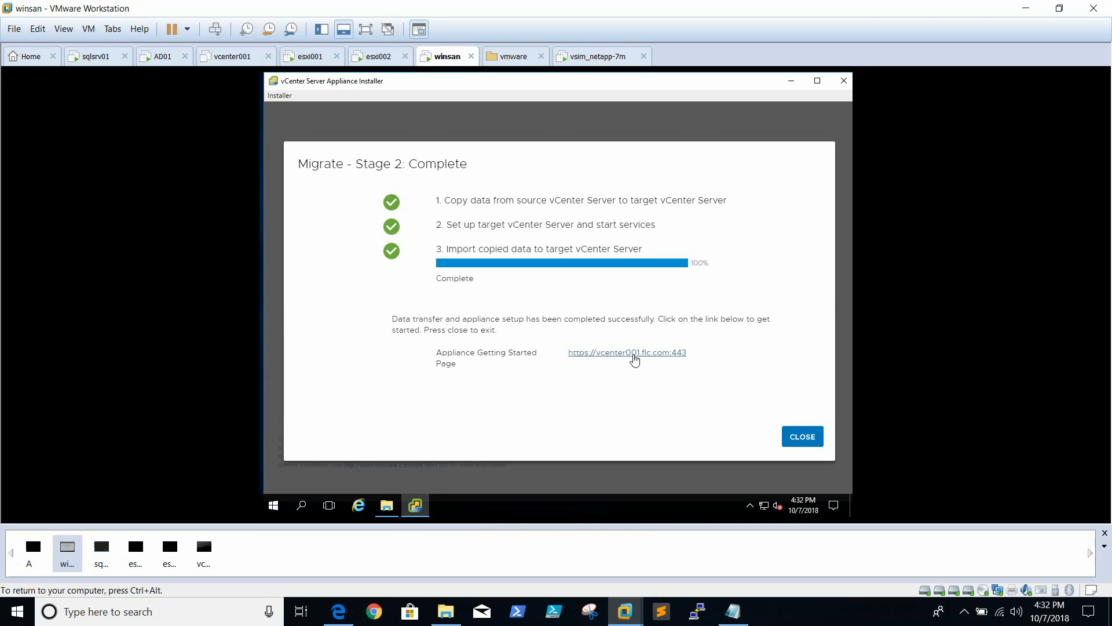
Open the migrated appliance's vSphere Client from its getting started page and log in with the SSO administrator's user name and password
{"action": "left_click", "coordinate": [634, 354]}
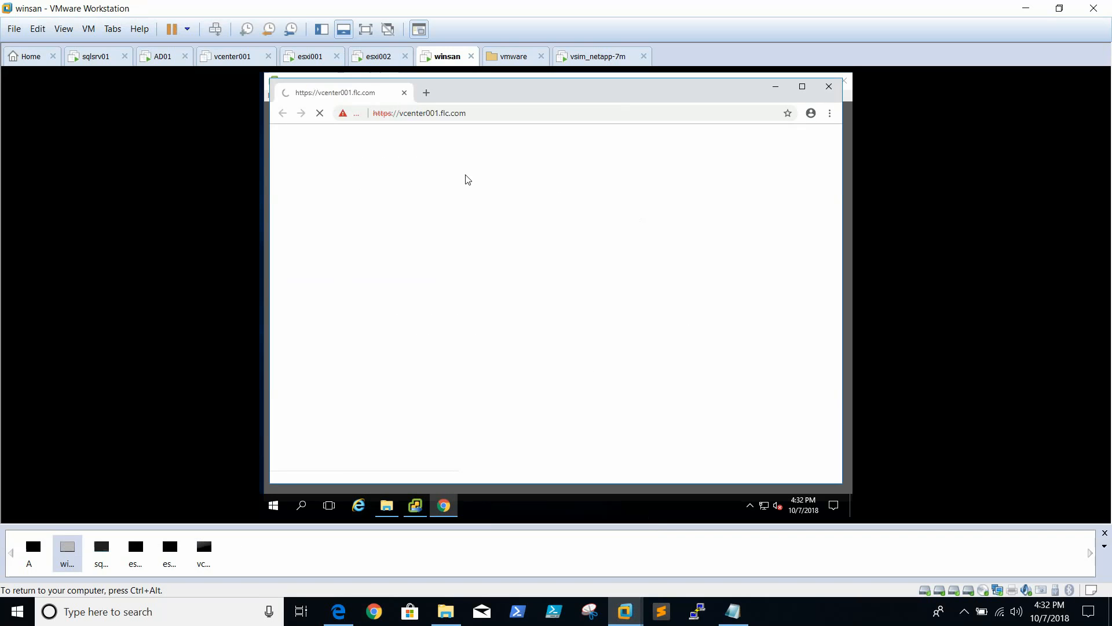
{"action": "left_click", "coordinate": [413, 195]}
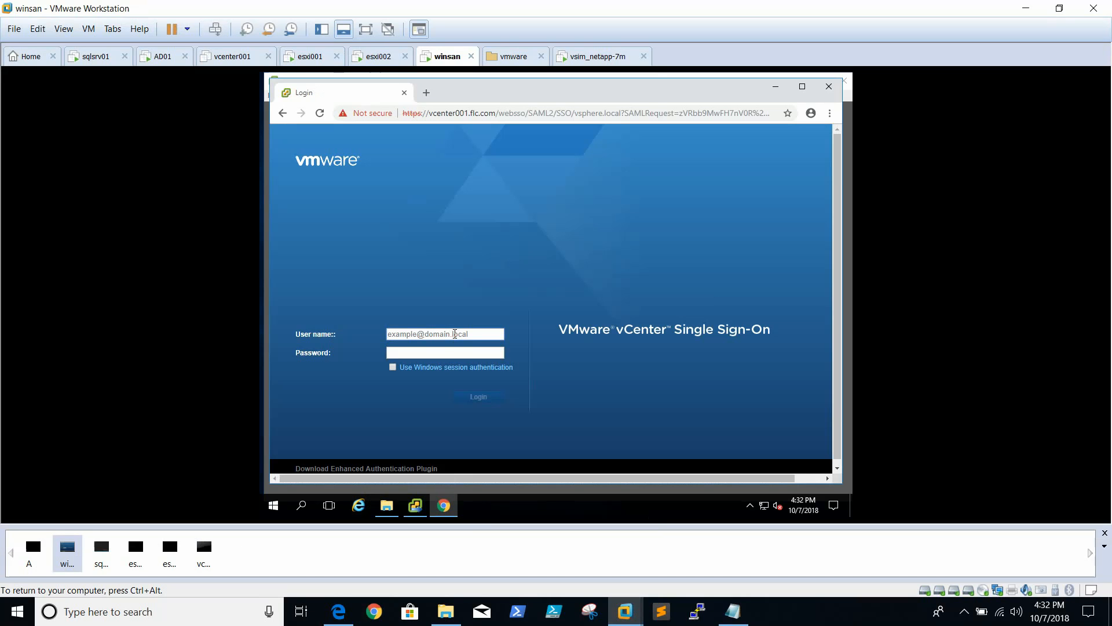
{"action": "type", "text": "administrator@vsph"}
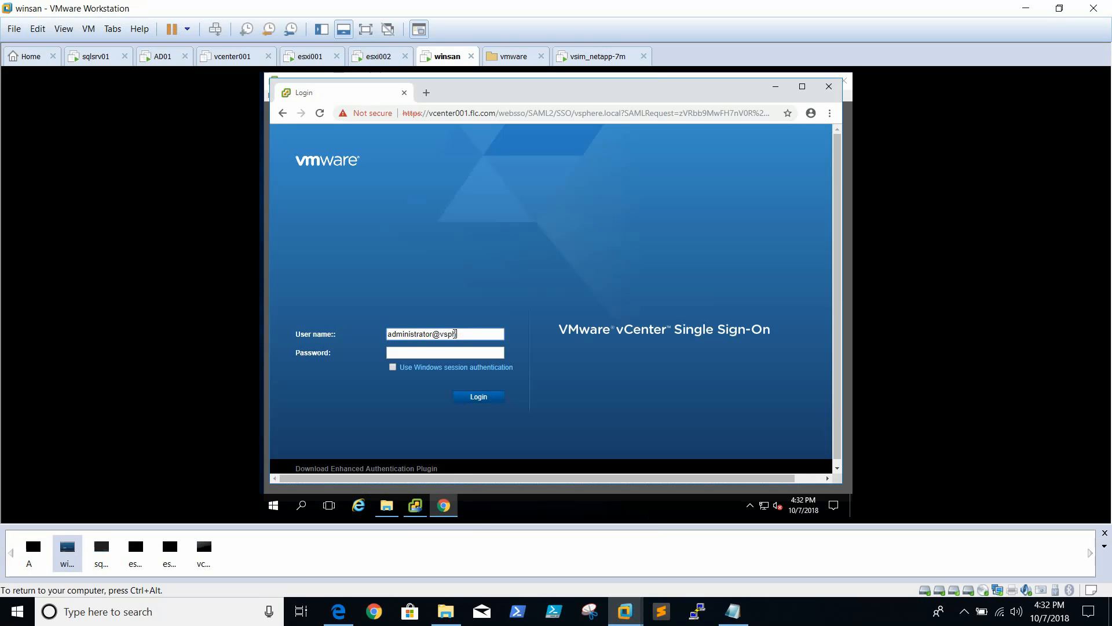
{"action": "type", "text": "ere"}
{"action": "type", "text": ".l"}
{"action": "type", "text": "•"}
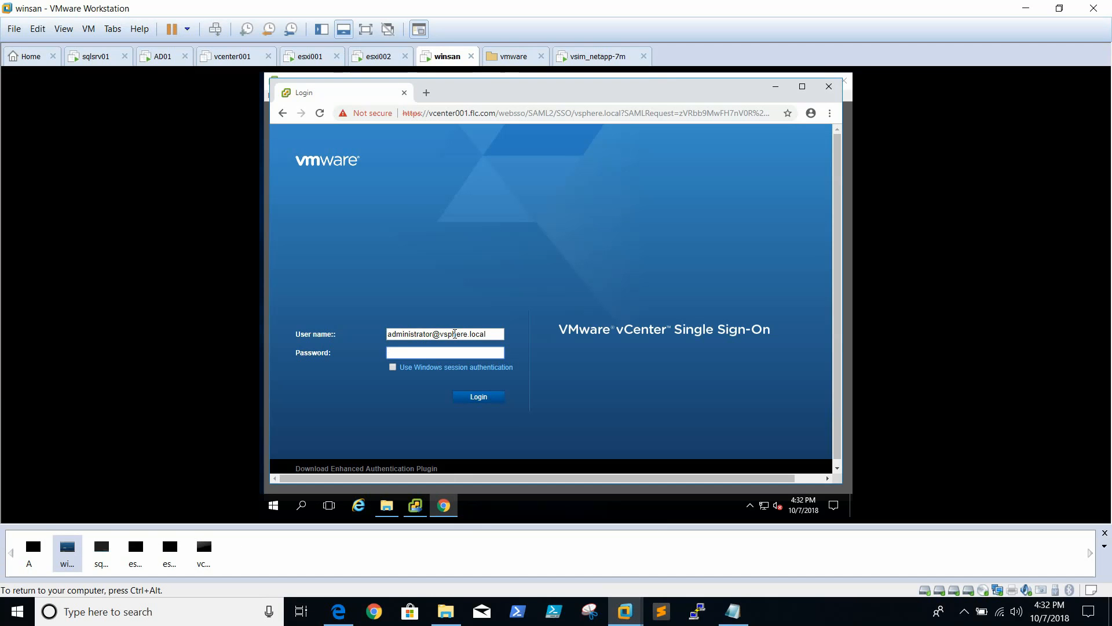
{"action": "type", "text": "•"}
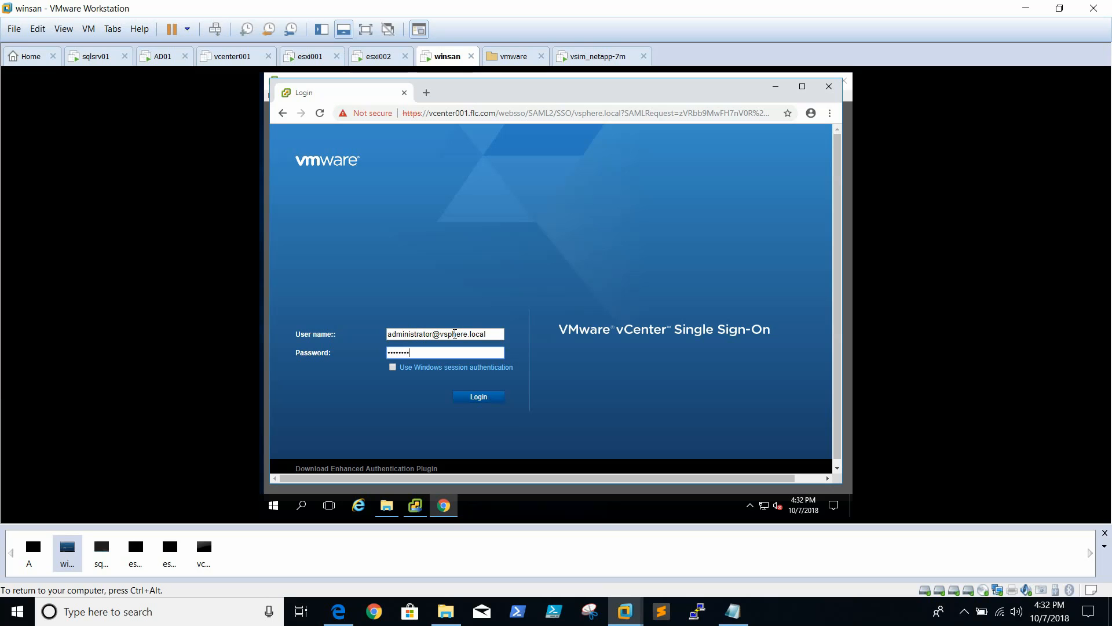
{"action": "key", "text": "Return"}
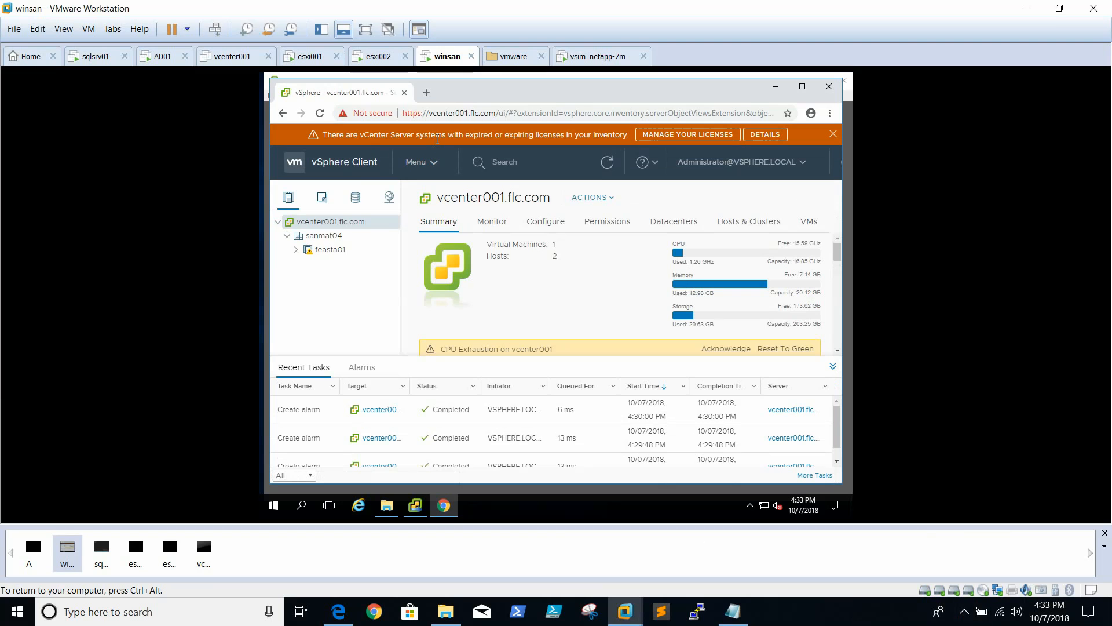
Examine the license details of vcenter001.flc.com among the vCenter Server system assets, viewing the virtual machine in full screen
{"action": "left_click", "coordinate": [679, 137]}
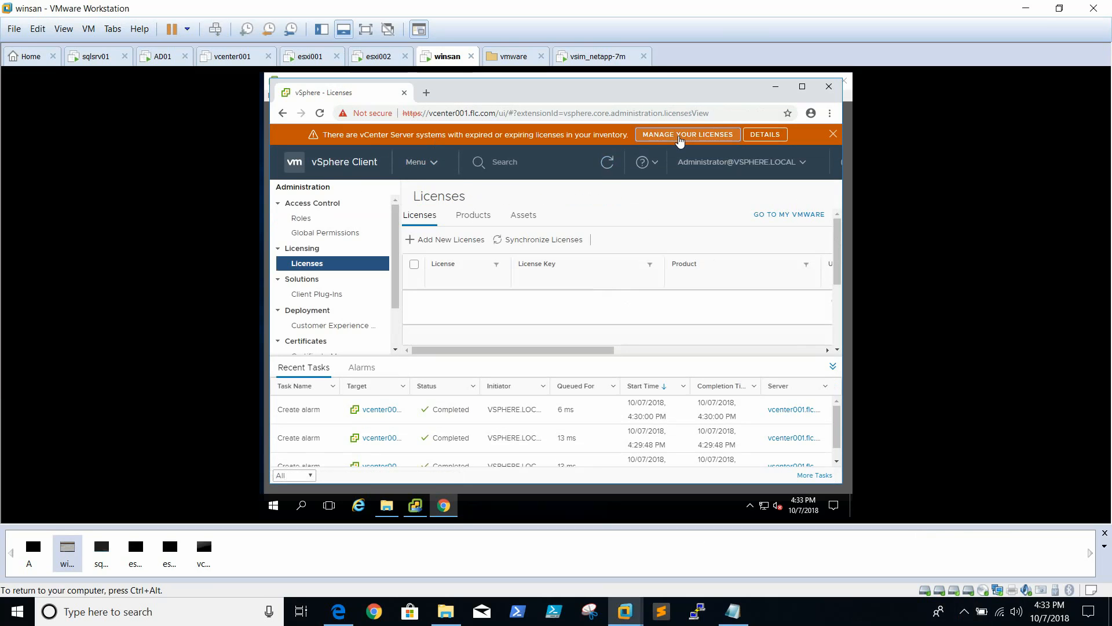
{"action": "left_click", "coordinate": [479, 219]}
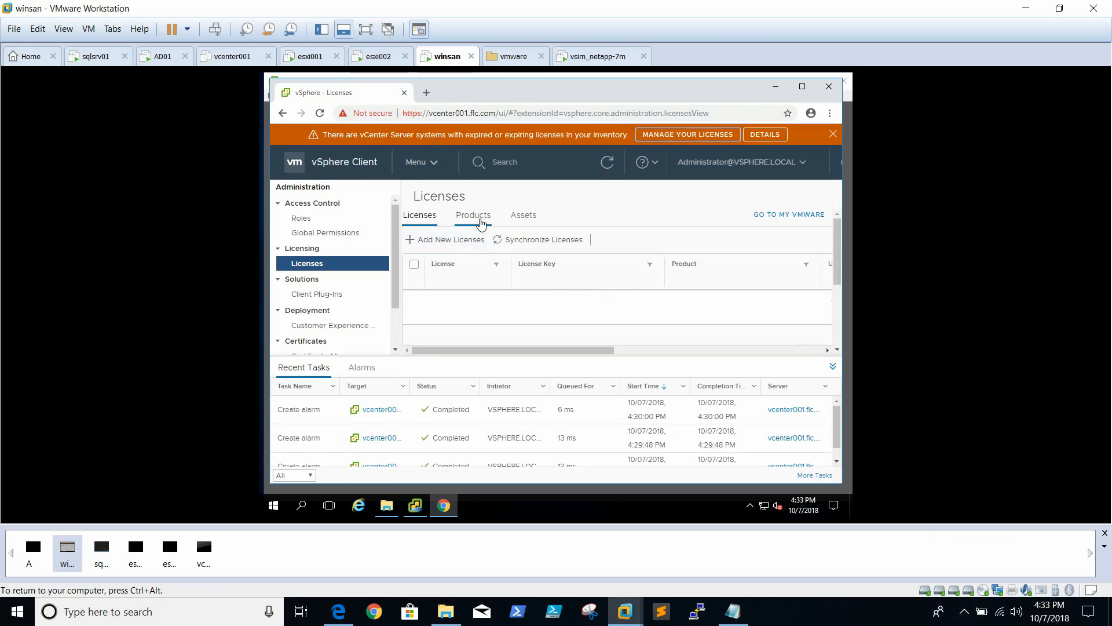
{"action": "left_click", "coordinate": [523, 216]}
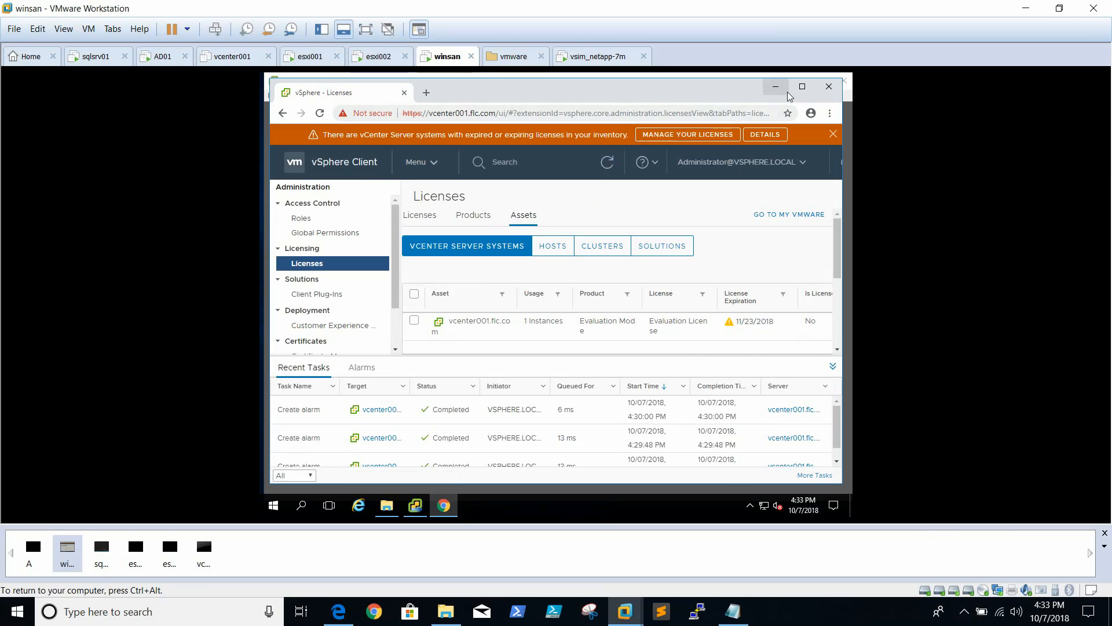
{"action": "left_click", "coordinate": [366, 29]}
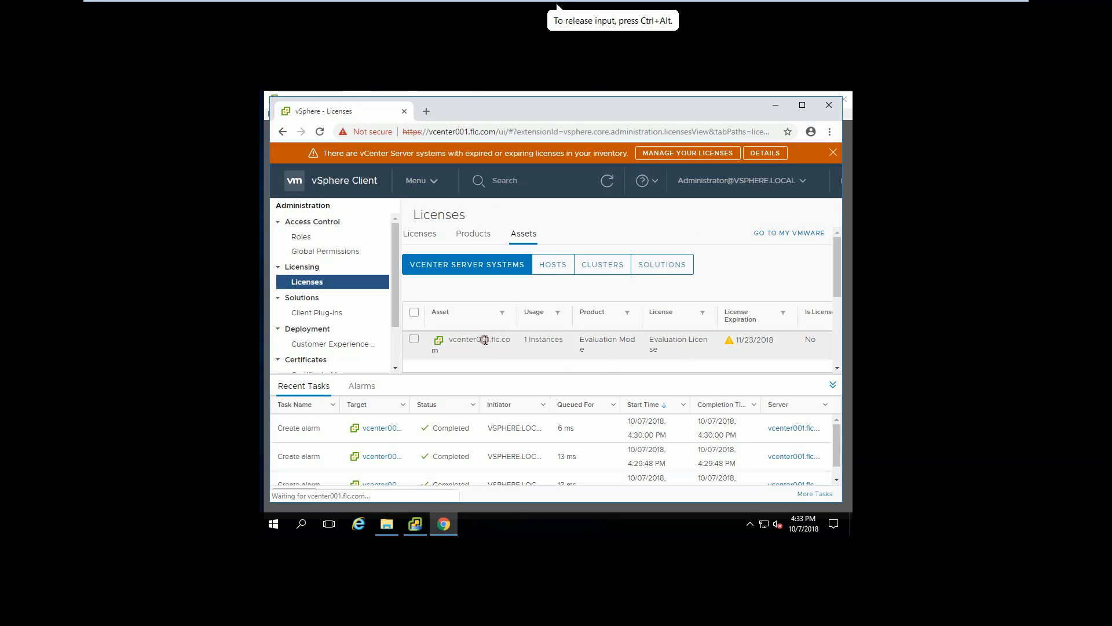
{"action": "left_click", "coordinate": [414, 339]}
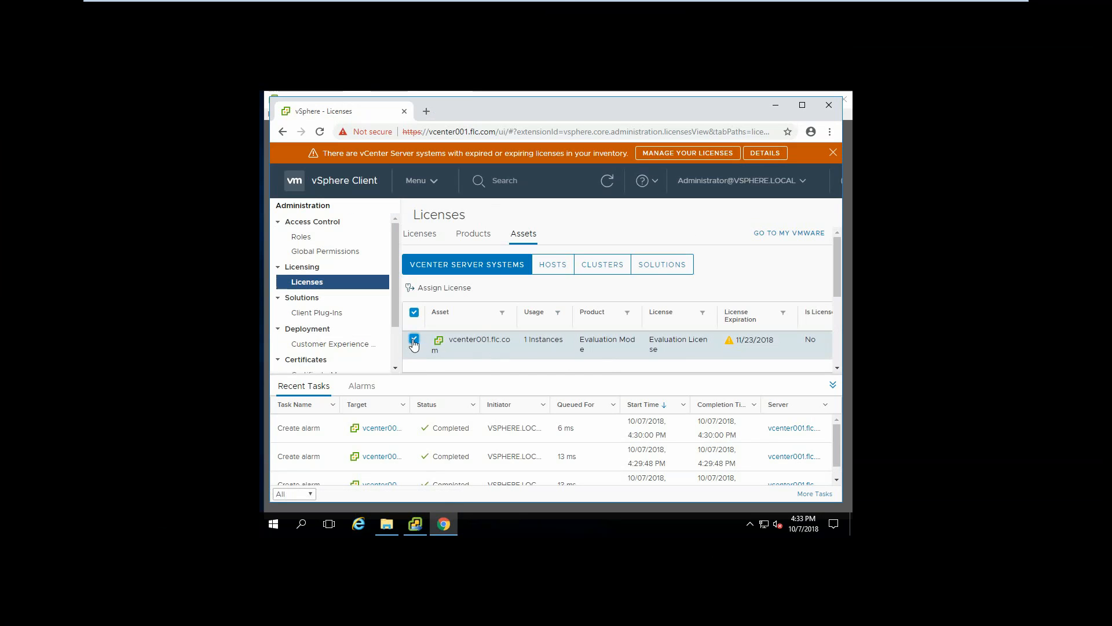
{"action": "middle_click", "coordinate": [521, 368]}
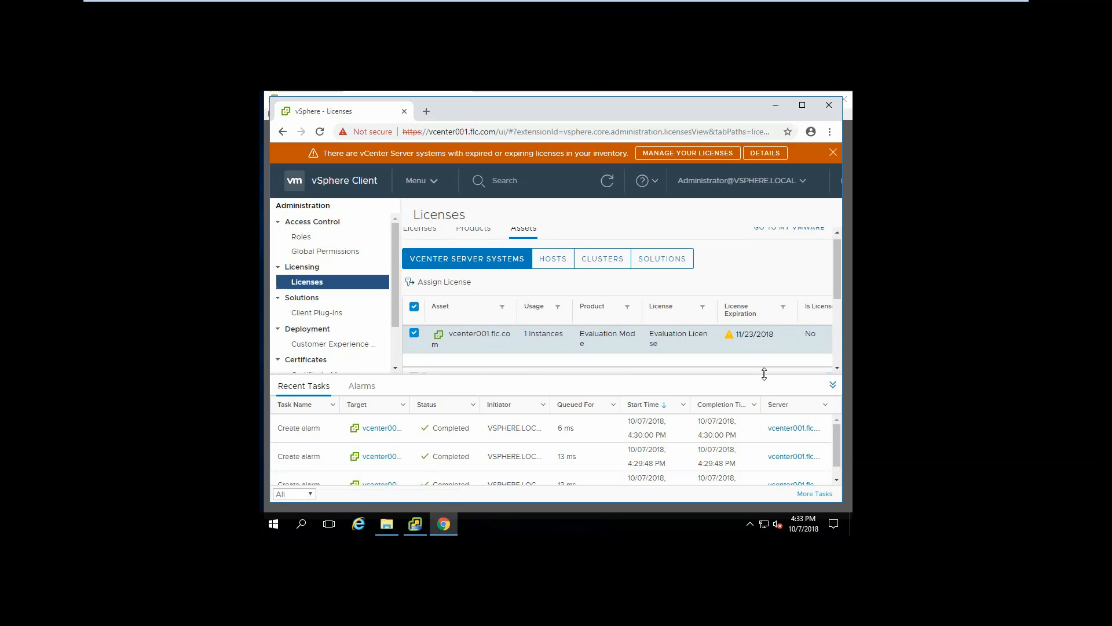
{"action": "left_click", "coordinate": [832, 384]}
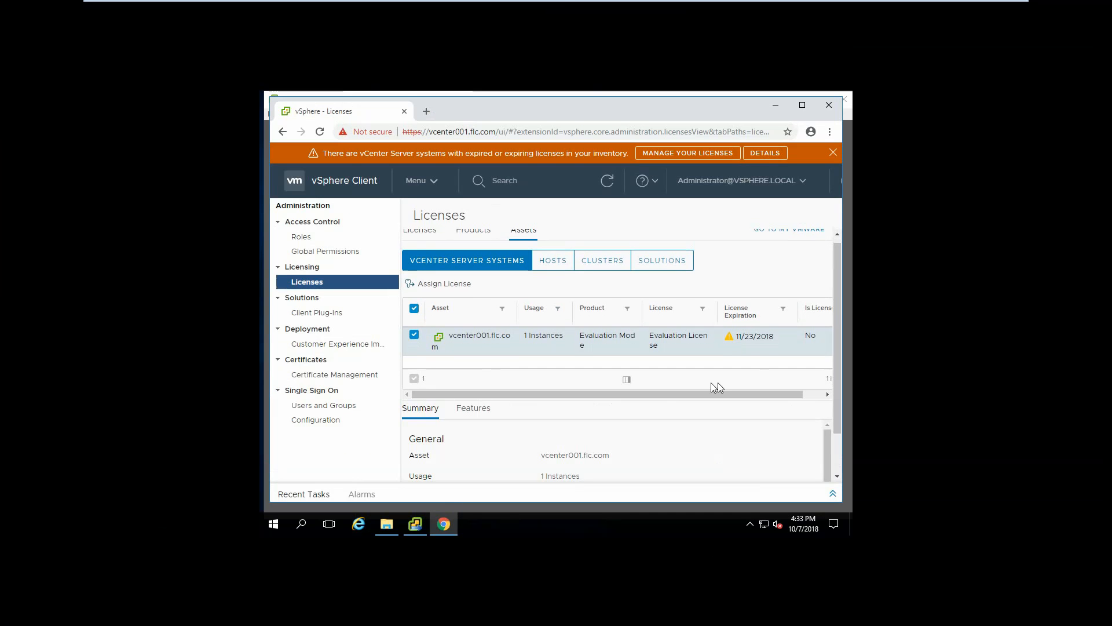
{"action": "scroll", "coordinate": [734, 443], "scroll_direction": "down", "scroll_amount": 1}
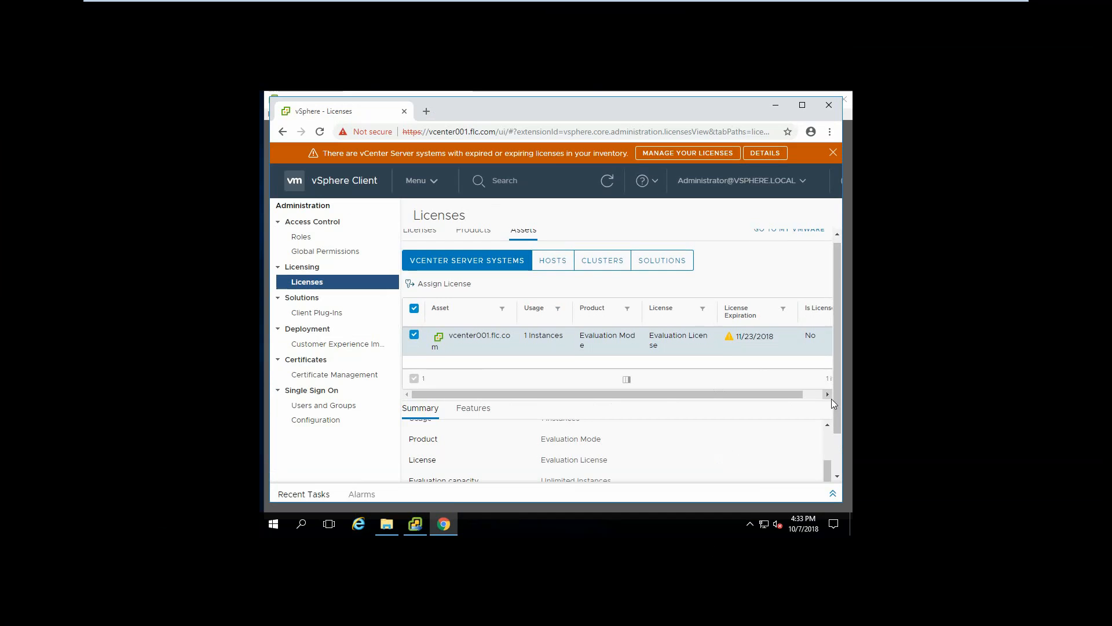
{"action": "left_click_drag", "start_coordinate": [835, 398], "coordinate": [840, 447]}
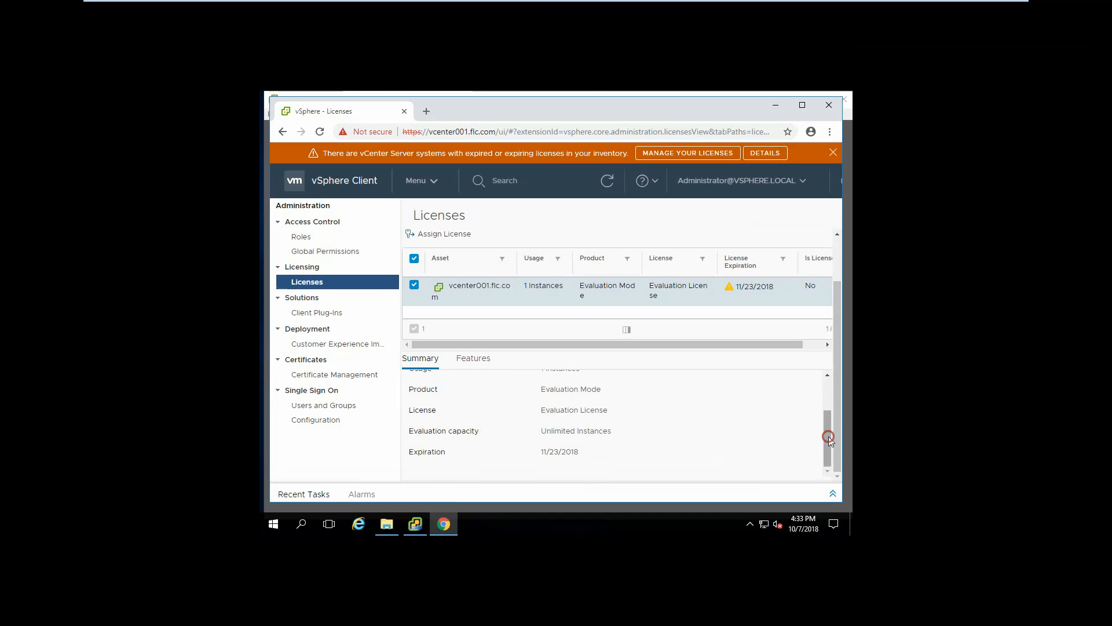
{"action": "left_click_drag", "start_coordinate": [825, 434], "coordinate": [831, 393]}
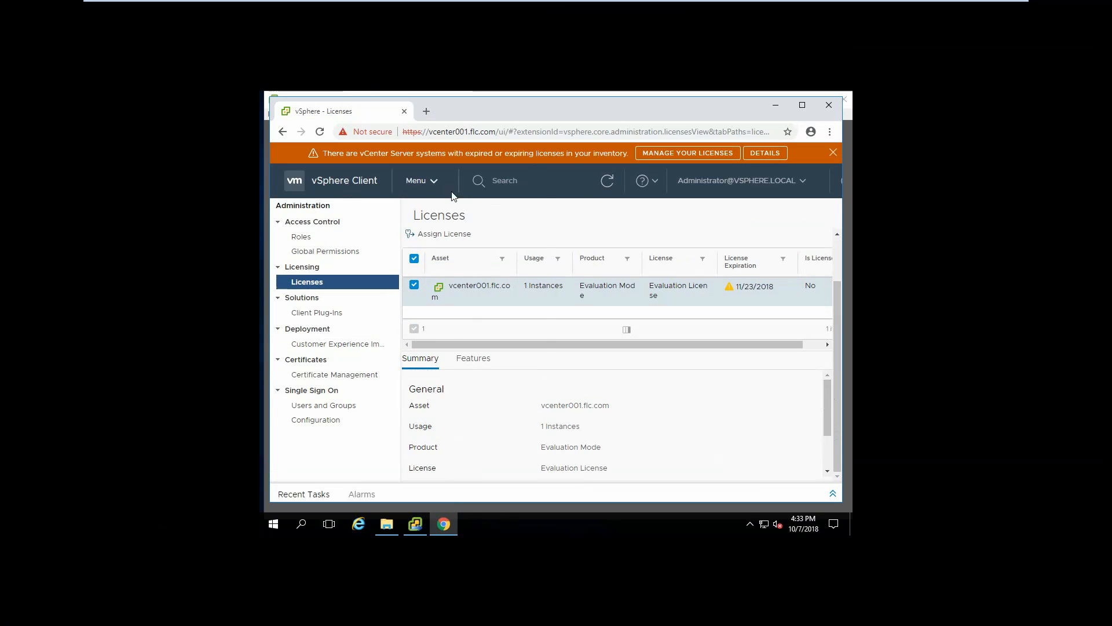
Return to the vSphere Client home dashboard and leave the virtual machine's full-screen mode
{"action": "left_click", "coordinate": [435, 181]}
{"action": "left_click", "coordinate": [454, 213]}
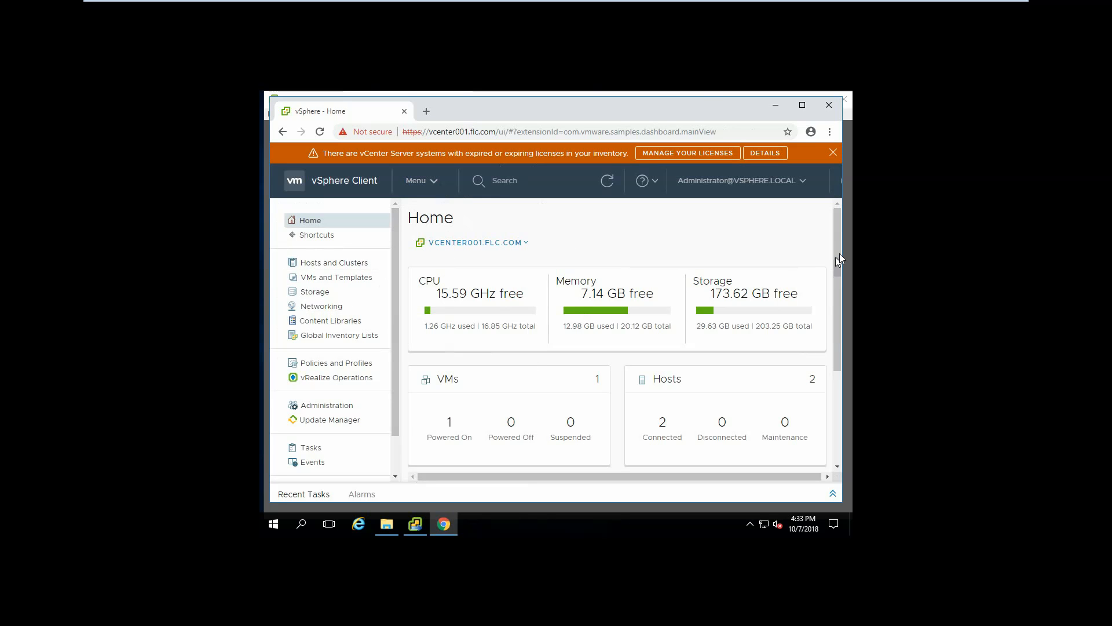
{"action": "mouse_move", "coordinate": [748, 27]}
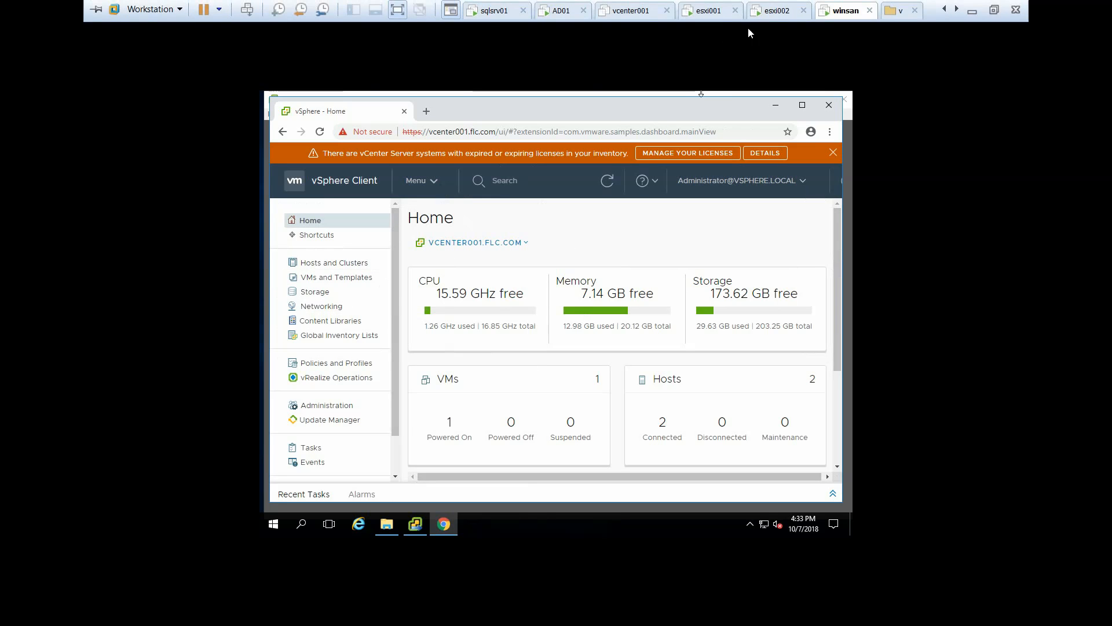
{"action": "left_click", "coordinate": [993, 10]}
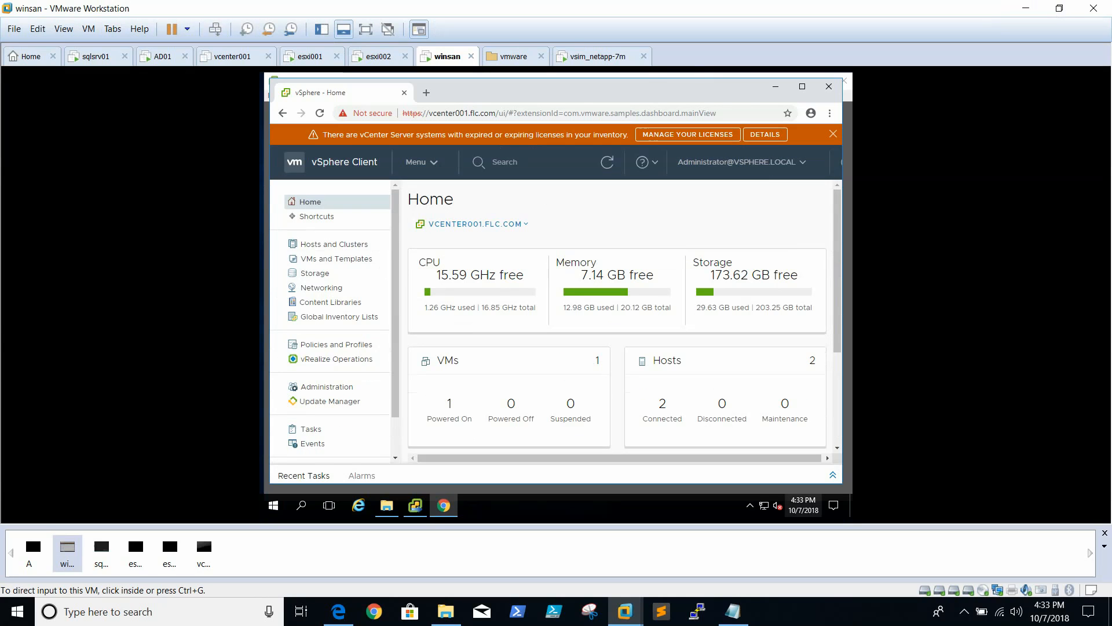
{"action": "left_click", "coordinate": [786, 624]}
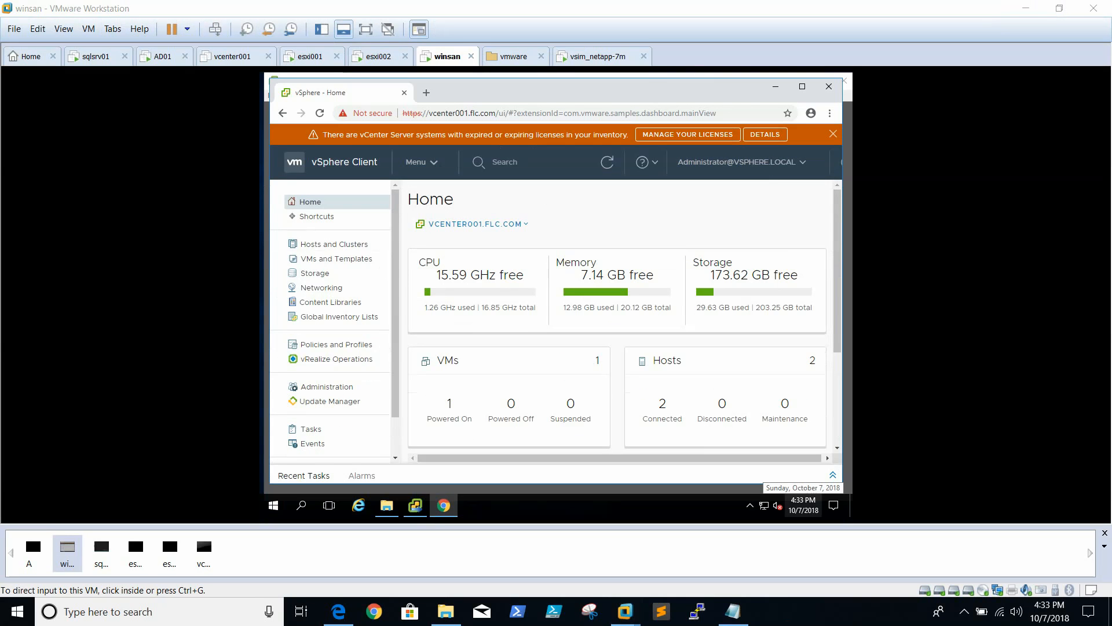